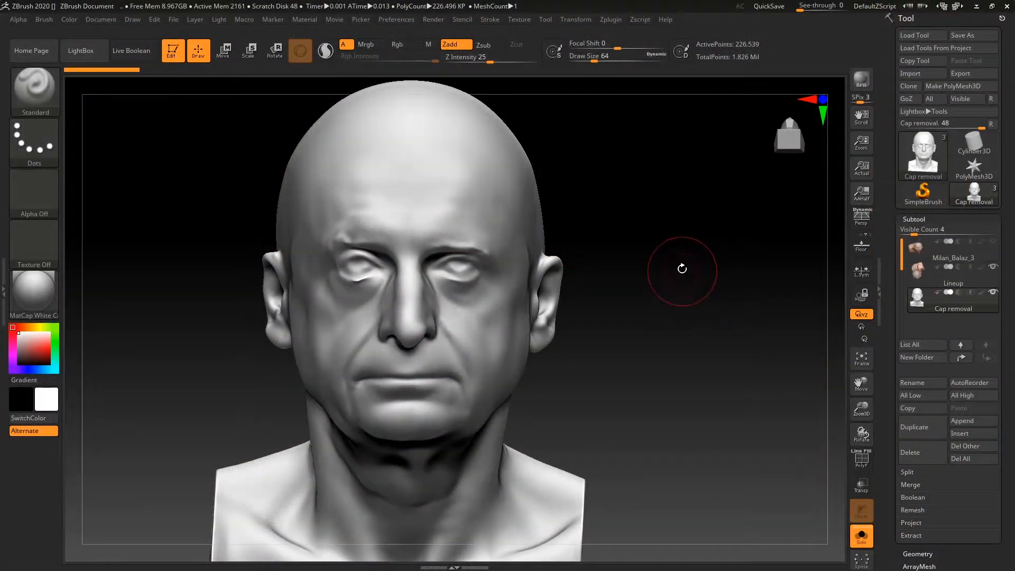
# Compare the Lineup scan with the Cap removal subtool.
pyautogui.moveTo(682, 268)
pyautogui.mouseDown()
pyautogui.moveTo(725, 270)
pyautogui.moveTo(709, 227)
pyautogui.moveTo(692, 265)
pyautogui.moveTo(690, 201)
pyautogui.moveTo(684, 272)
pyautogui.moveTo(669, 265)
pyautogui.moveTo(687, 306)
pyautogui.moveTo(698, 301)
pyautogui.moveTo(628, 317)
pyautogui.moveTo(696, 302)
pyautogui.mouseUp()
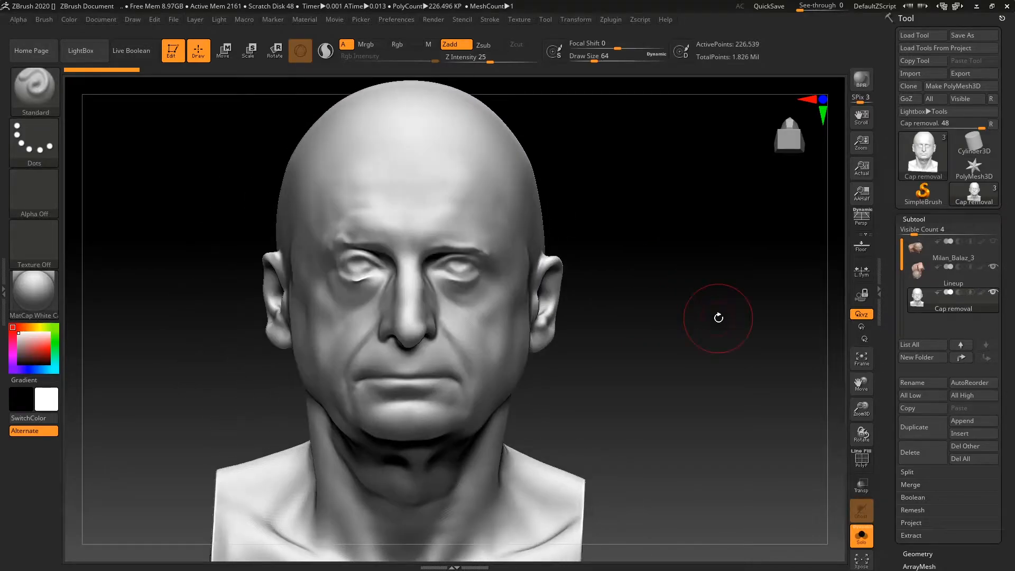
pyautogui.click(916, 280)
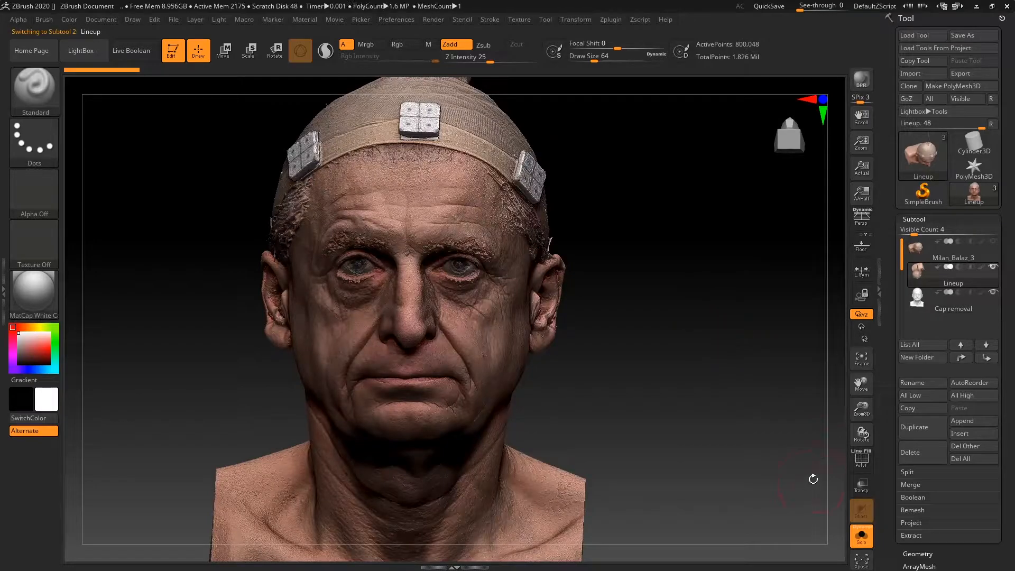
pyautogui.click(918, 302)
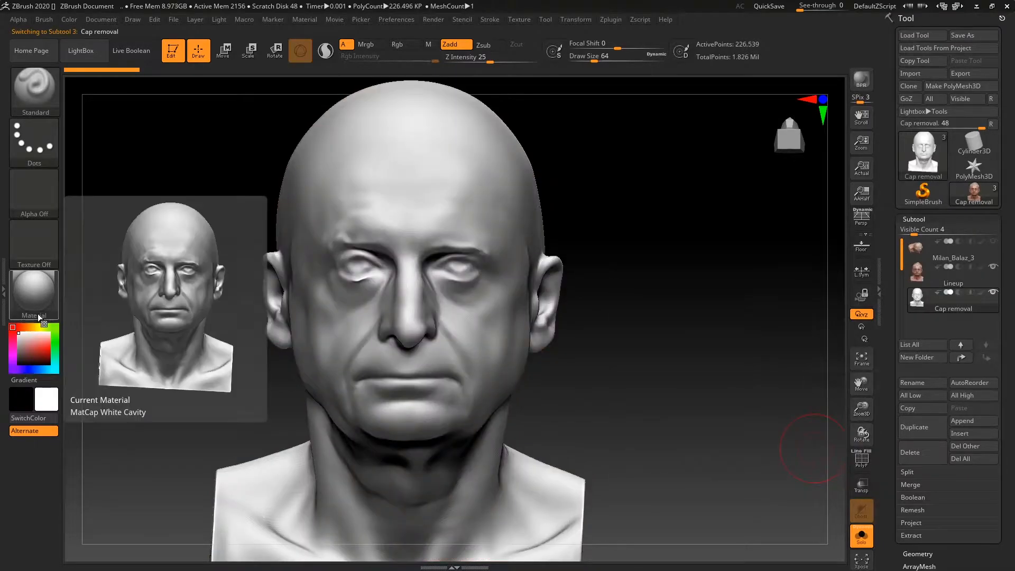
# Change the current material to SkinShade4 and make Lineup the active subtool.
pyautogui.click(27, 294)
pyautogui.click(211, 472)
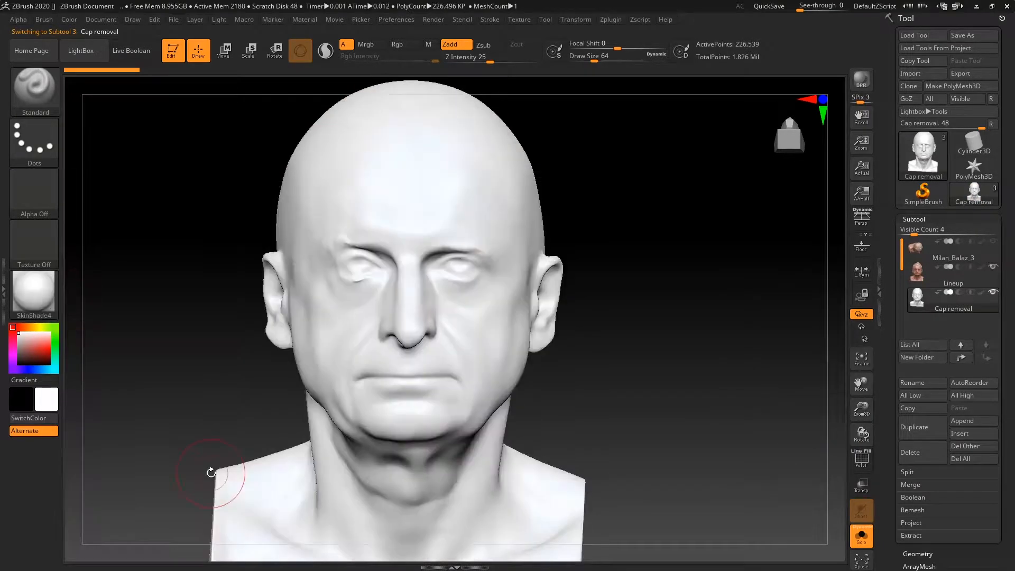
pyautogui.click(921, 280)
pyautogui.click(919, 302)
pyautogui.click(918, 283)
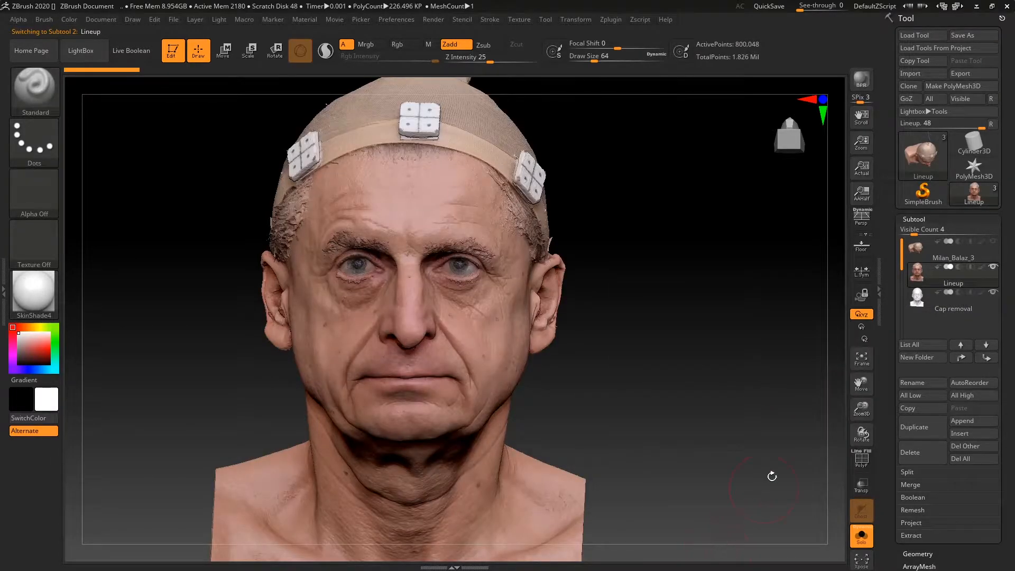
# Convert the Lineup scan's texture map to polypaint with Rgb enabled at intensity 100.
pyautogui.scroll(-5, 886, 412)
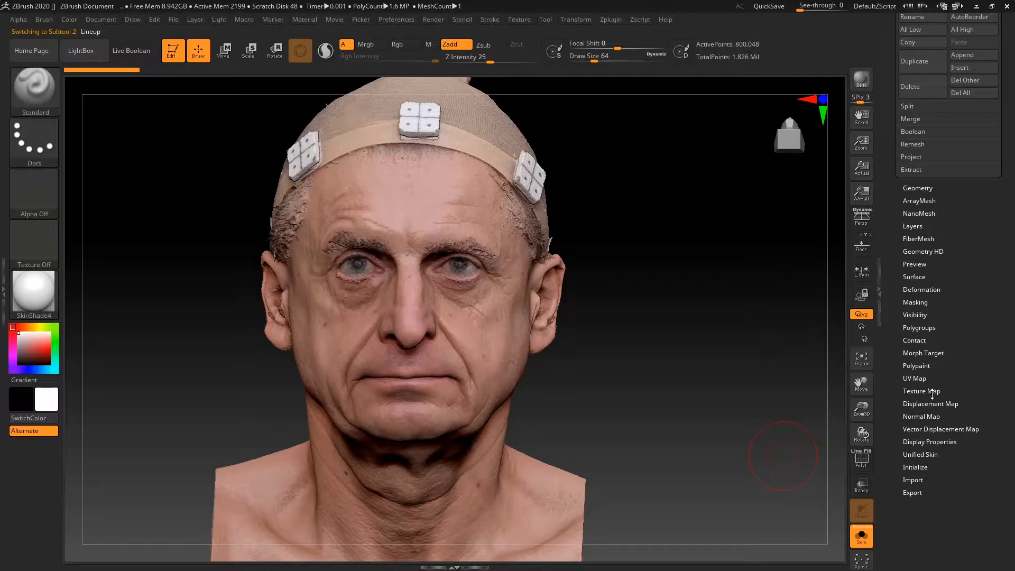
pyautogui.click(932, 393)
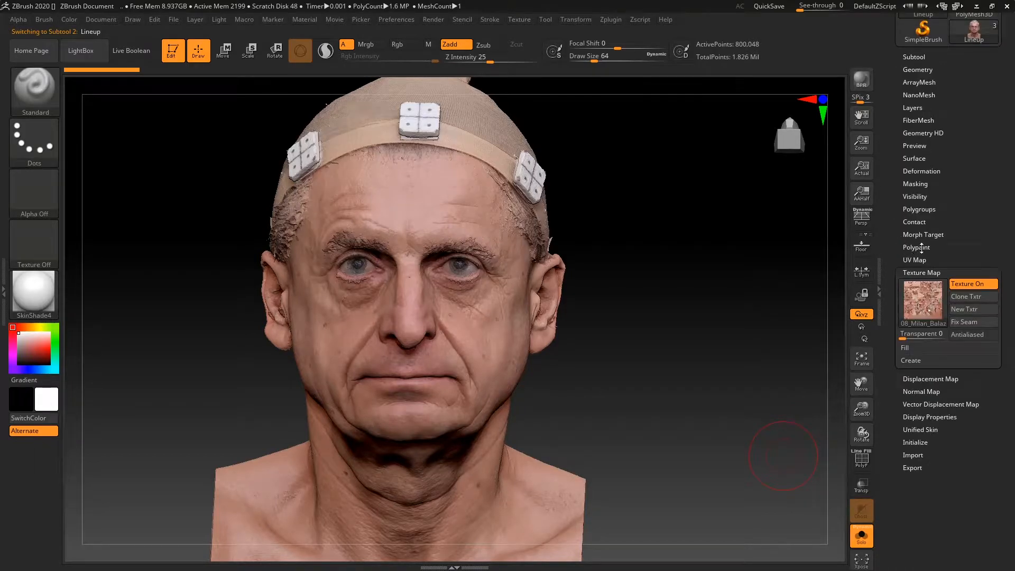
pyautogui.click(919, 248)
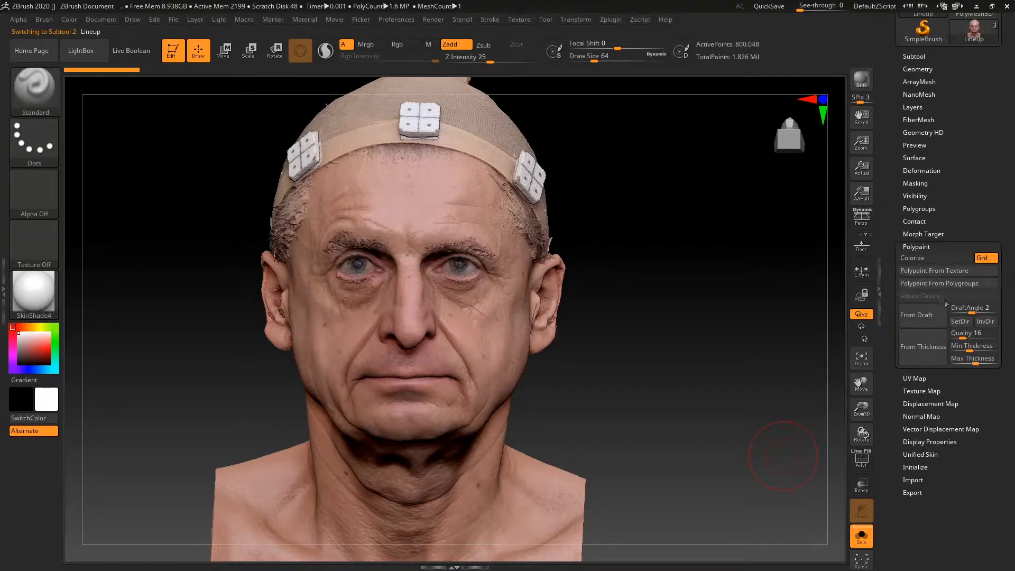
pyautogui.click(948, 271)
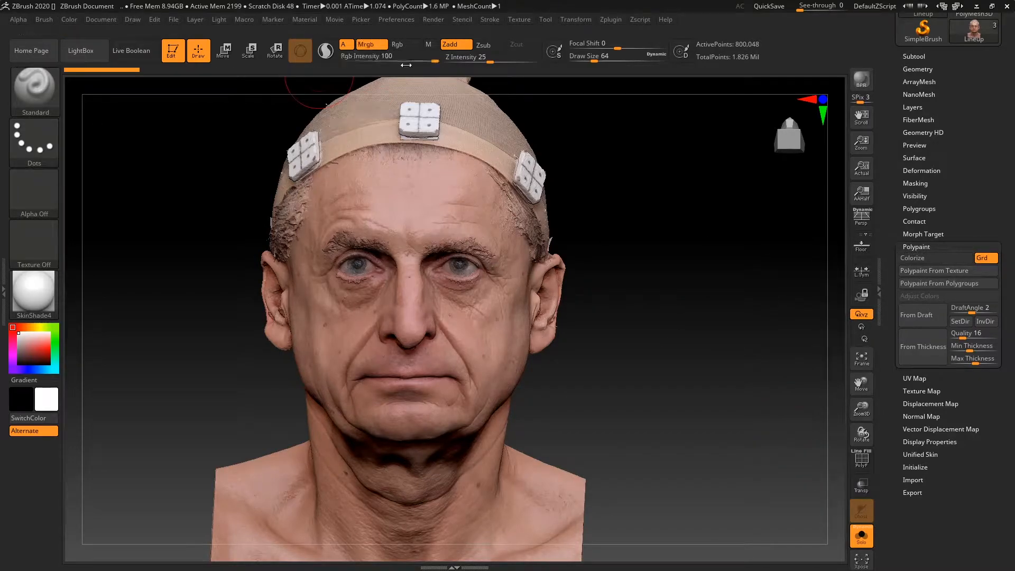
pyautogui.click(392, 46)
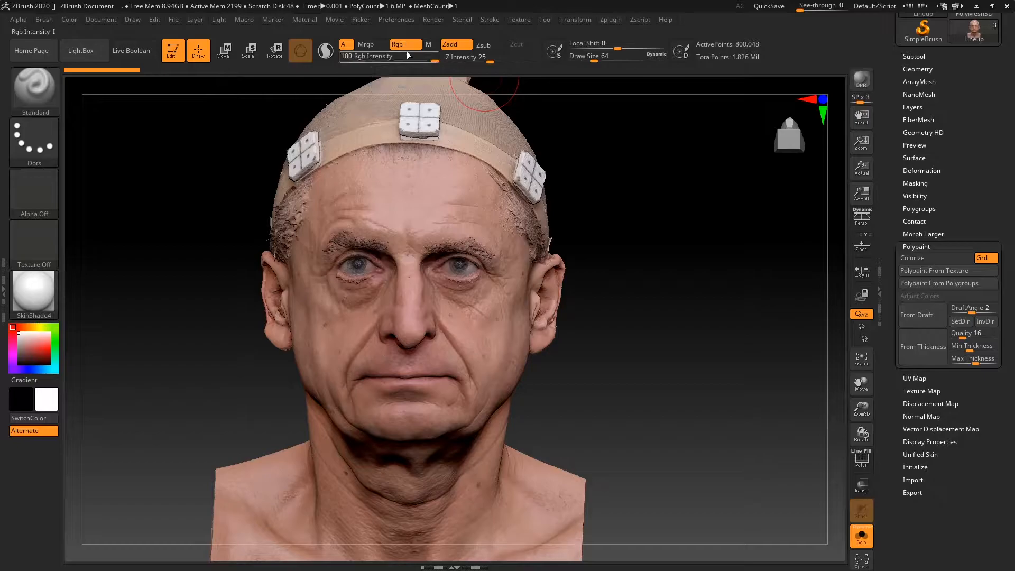
pyautogui.click(944, 270)
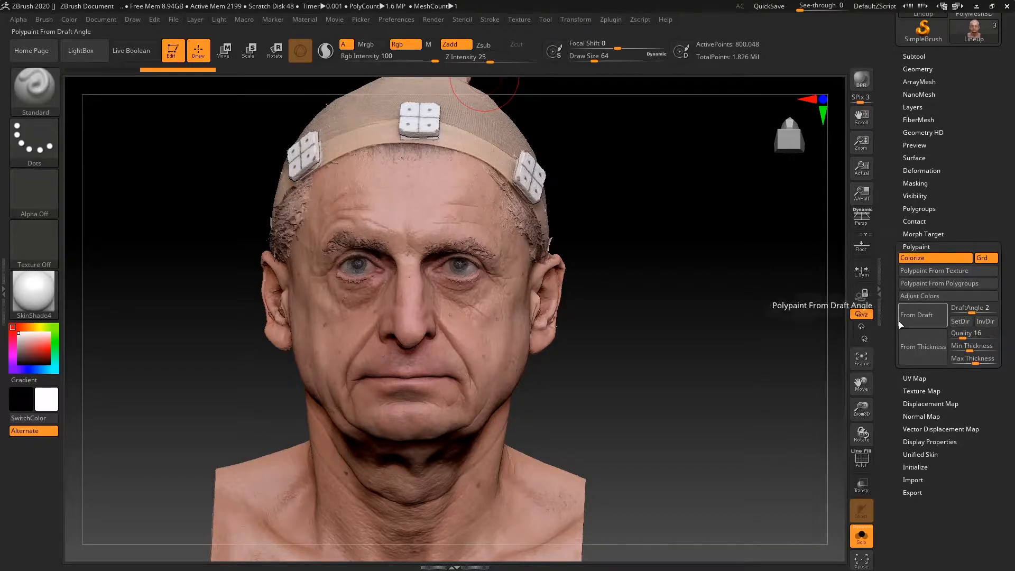
# Inspect the smooth Cap removal head from the front and at a three-quarter angle.
pyautogui.click(859, 542)
pyautogui.click(859, 543)
pyautogui.moveTo(901, 194); pyautogui.dragTo(903, 259)
pyautogui.click(920, 147)
pyautogui.click(920, 146)
pyautogui.click(921, 160)
pyautogui.click(923, 149)
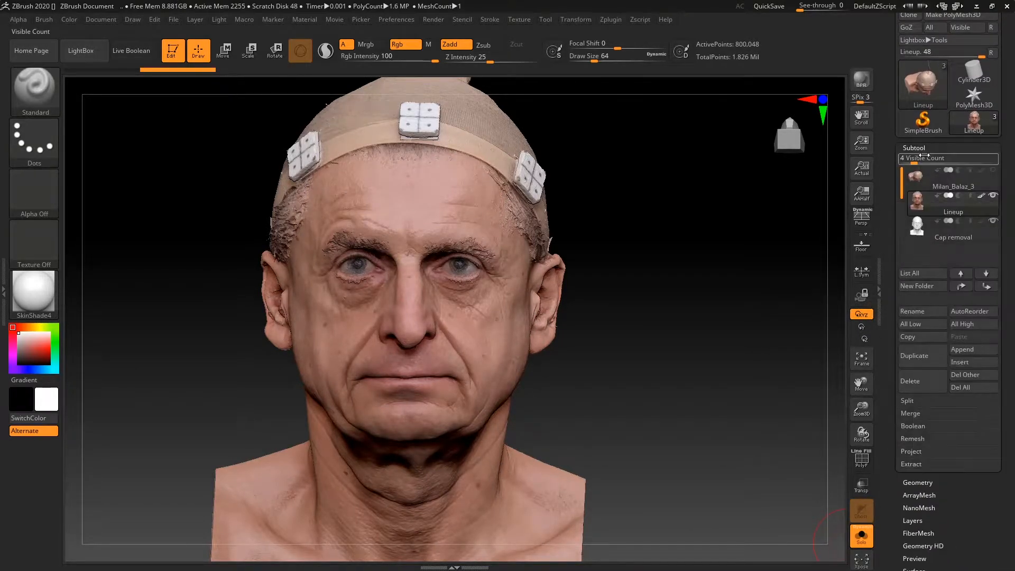
pyautogui.click(921, 230)
pyautogui.moveTo(716, 374); pyautogui.dragTo(770, 337)
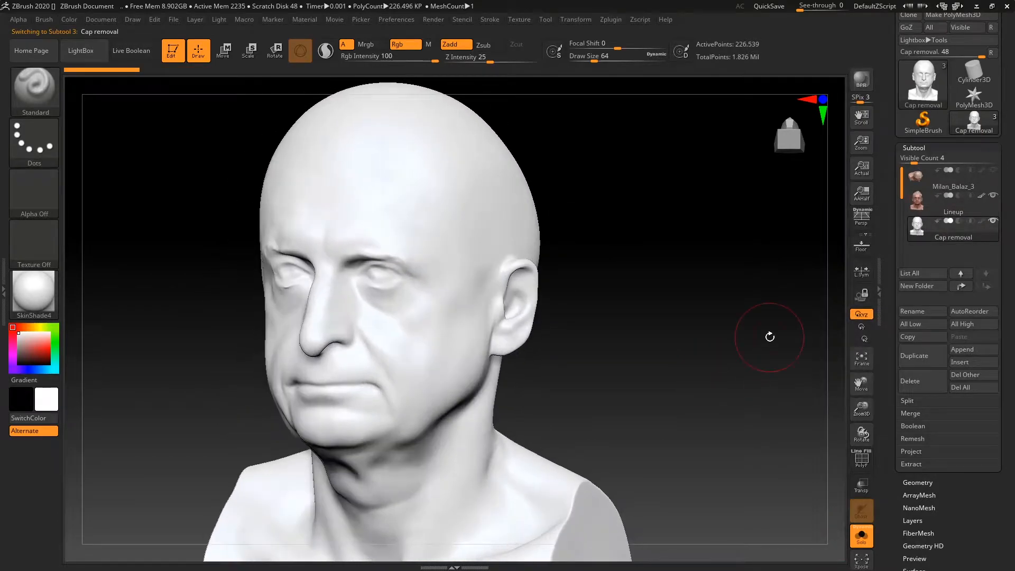
# Select the Lineup subtool and paint a mask over its face, neck and shoulders.
pyautogui.click(918, 211)
pyautogui.keyDown('alt'); pyautogui.moveTo(716, 291); pyautogui.dragTo(732, 402); pyautogui.keyUp('alt')
pyautogui.moveTo(733, 402)
pyautogui.mouseDown()
pyautogui.moveTo(710, 360)
pyautogui.moveTo(732, 291)
pyautogui.moveTo(720, 204)
pyautogui.moveTo(757, 233)
pyautogui.moveTo(742, 229)
pyautogui.mouseUp()
pyautogui.press('space')
pyautogui.moveTo(267, 277)
pyautogui.keyDown('ctrl'); pyautogui.mouseDown()
pyautogui.moveTo(361, 359)
pyautogui.moveTo(309, 354)
pyautogui.moveTo(413, 351)
pyautogui.moveTo(436, 338)
pyautogui.mouseUp(); pyautogui.keyUp('ctrl')
pyautogui.keyDown('alt'); pyautogui.moveTo(716, 459); pyautogui.dragTo(732, 341); pyautogui.keyUp('alt')
pyautogui.keyDown('ctrl'); pyautogui.moveTo(567, 342); pyautogui.dragTo(630, 383); pyautogui.keyUp('ctrl')
pyautogui.moveTo(192, 170)
pyautogui.keyDown('ctrl'); pyautogui.mouseDown()
pyautogui.moveTo(374, 295)
pyautogui.moveTo(661, 526)
pyautogui.mouseUp(); pyautogui.keyUp('ctrl')
pyautogui.keyDown('alt'); pyautogui.moveTo(624, 254); pyautogui.dragTo(374, 279); pyautogui.keyUp('alt')
pyautogui.keyDown('ctrl'); pyautogui.moveTo(272, 215); pyautogui.dragTo(619, 332); pyautogui.keyUp('ctrl')
pyautogui.moveTo(624, 324)
pyautogui.keyDown('alt'); pyautogui.mouseDown()
pyautogui.moveTo(650, 252)
pyautogui.moveTo(640, 234)
pyautogui.mouseUp(); pyautogui.keyUp('alt')
pyautogui.keyDown('alt'); pyautogui.moveTo(652, 338); pyautogui.dragTo(643, 294); pyautogui.keyUp('alt')
# Clear the mask from the cap and hair with MaskLasso and invert the mask so they are masked instead.
pyautogui.keyDown('ctrl'); pyautogui.click(33, 93); pyautogui.keyUp('ctrl')
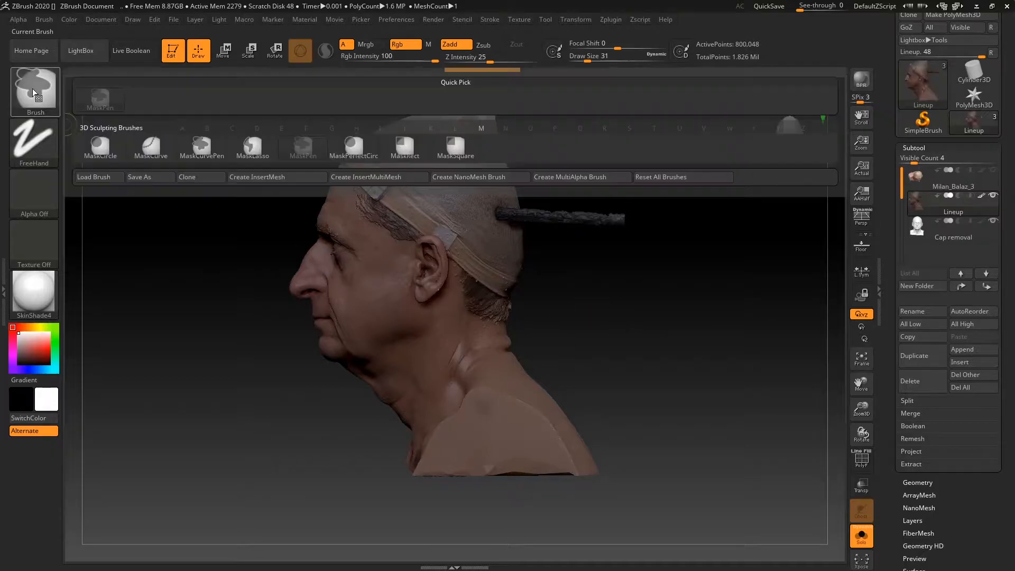
pyautogui.keyDown('ctrl'); pyautogui.click(257, 153); pyautogui.keyUp('ctrl')
pyautogui.moveTo(397, 237)
pyautogui.keyDown('ctrl'); pyautogui.keyDown('alt'); pyautogui.mouseDown()
pyautogui.moveTo(470, 324)
pyautogui.moveTo(568, 123)
pyautogui.moveTo(323, 98)
pyautogui.mouseUp(); pyautogui.keyUp('alt'); pyautogui.keyUp('ctrl')
pyautogui.keyDown('alt'); pyautogui.moveTo(657, 234); pyautogui.dragTo(667, 294); pyautogui.keyUp('alt')
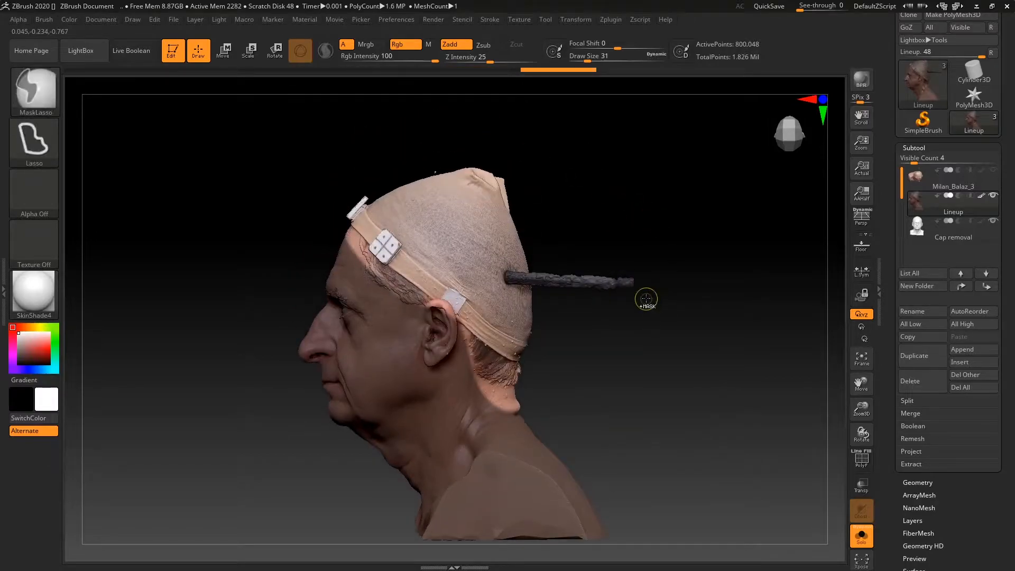
pyautogui.keyDown('ctrl'); pyautogui.click(642, 297); pyautogui.keyUp('ctrl')
pyautogui.keyDown('alt'); pyautogui.moveTo(654, 211); pyautogui.dragTo(686, 249); pyautogui.keyUp('alt')
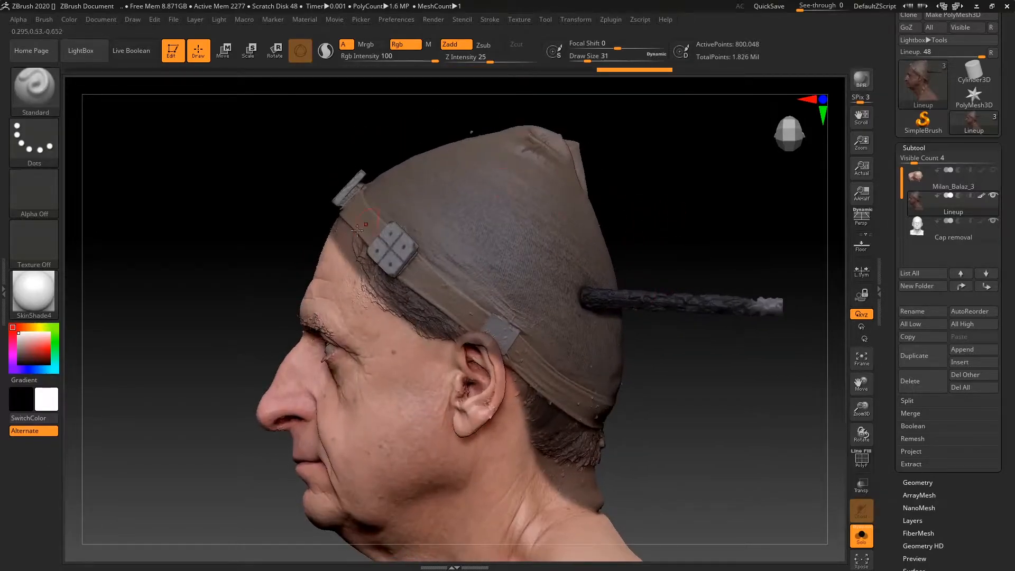
# Set the draw size to 44 and switch the masking brush back to MaskPen.
pyautogui.press('space')
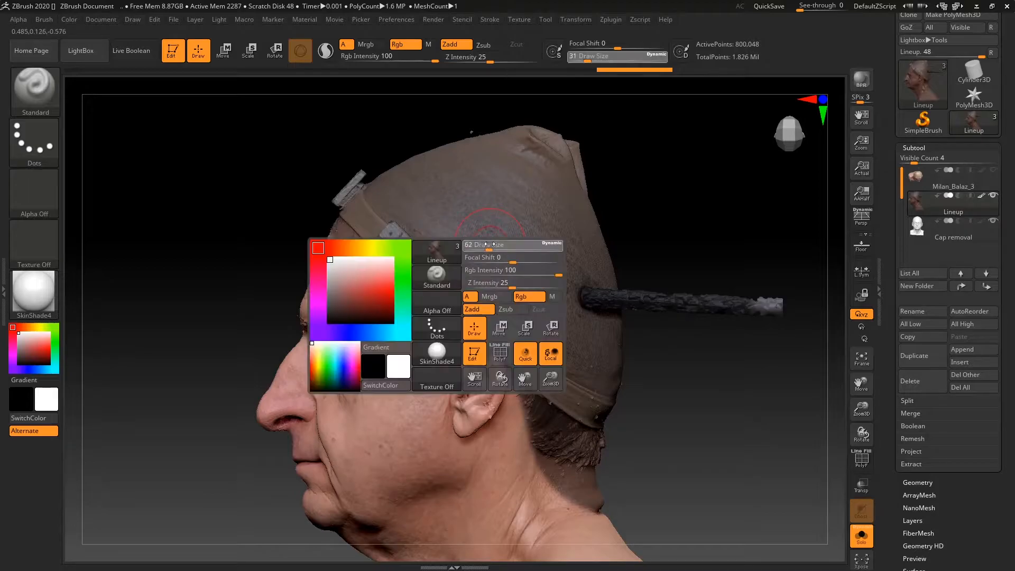
pyautogui.moveTo(481, 246); pyautogui.dragTo(485, 247)
pyautogui.click(42, 96)
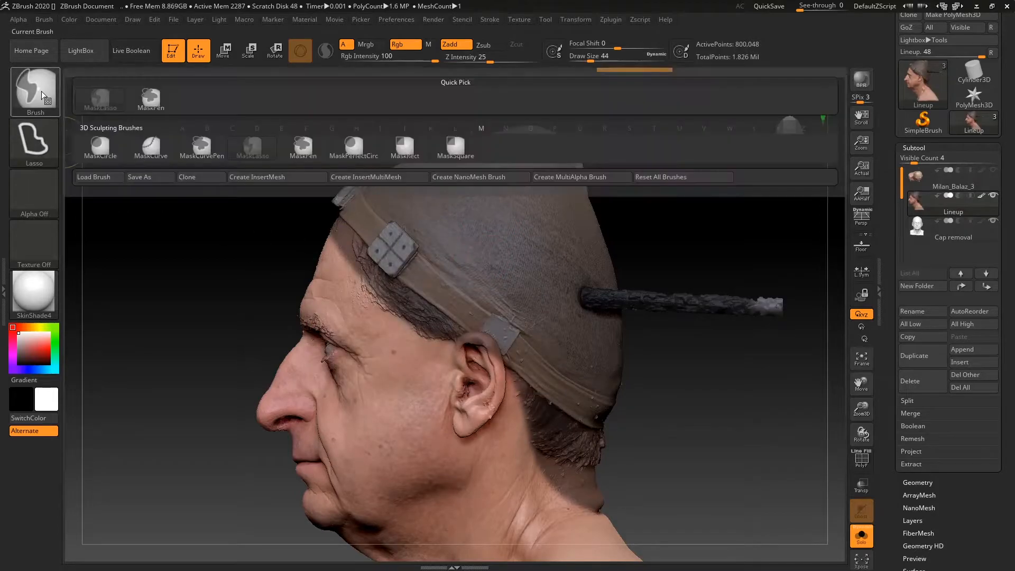
pyautogui.click(152, 101)
# Unmask the nape skin below the rear hairline, working down to draw size 31.
pyautogui.moveTo(744, 469)
pyautogui.mouseDown()
pyautogui.moveTo(657, 367)
pyautogui.moveTo(478, 415)
pyautogui.mouseUp()
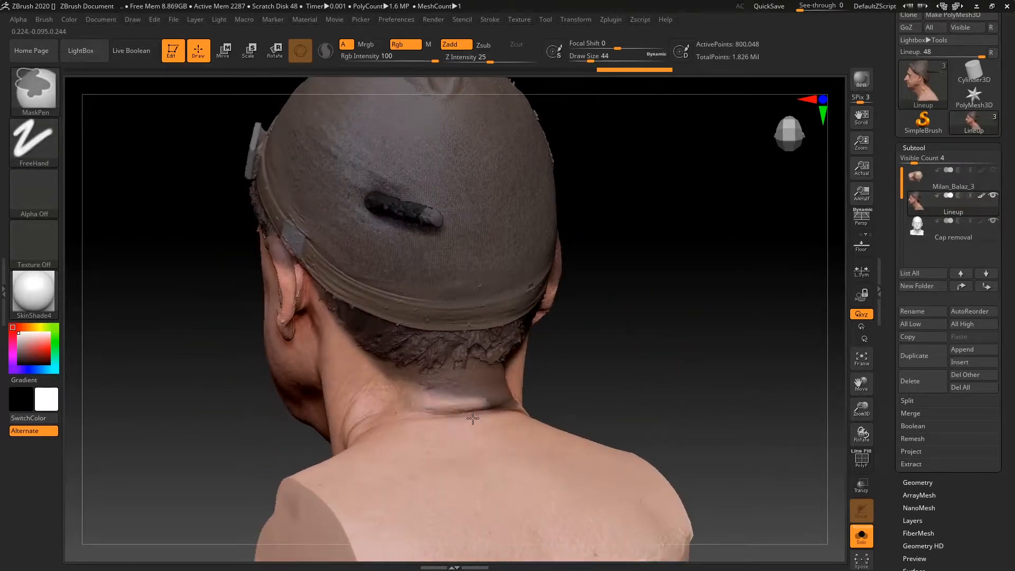
pyautogui.moveTo(596, 401)
pyautogui.mouseDown()
pyautogui.moveTo(730, 389)
pyautogui.moveTo(737, 413)
pyautogui.mouseUp()
pyautogui.keyDown('ctrl'); pyautogui.keyDown('alt'); pyautogui.moveTo(569, 388); pyautogui.dragTo(400, 380); pyautogui.keyUp('alt'); pyautogui.keyUp('ctrl')
pyautogui.keyDown('alt'); pyautogui.moveTo(766, 374); pyautogui.dragTo(683, 376); pyautogui.keyUp('alt')
pyautogui.press('space')
pyautogui.moveTo(736, 310); pyautogui.dragTo(727, 310)
pyautogui.press('ctrl')
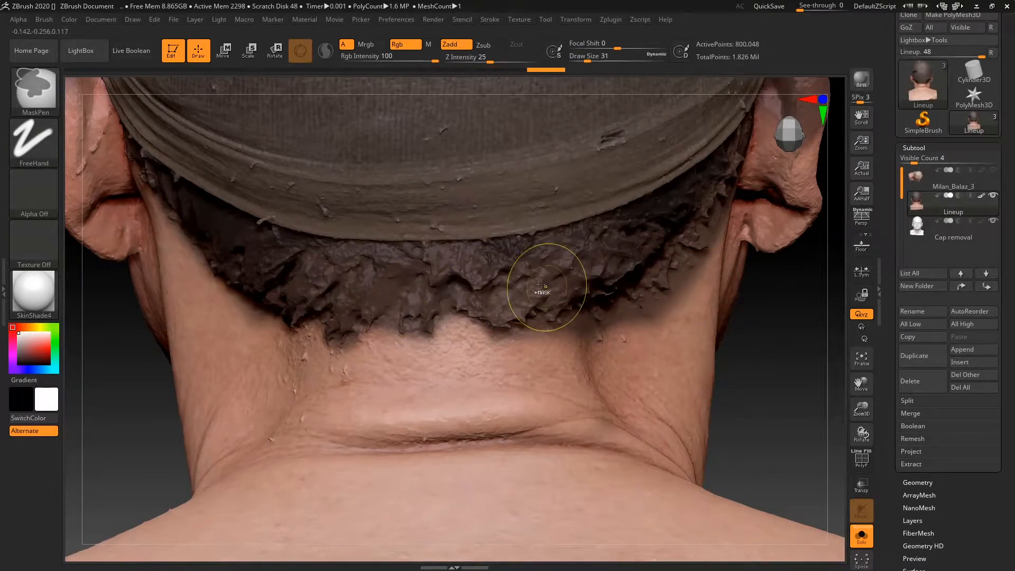
# Refine the mask edge along the rear hairline toward the right ear with draw size 14.
pyautogui.moveTo(786, 365); pyautogui.dragTo(761, 313)
pyautogui.press('space')
pyautogui.press('ctrl')
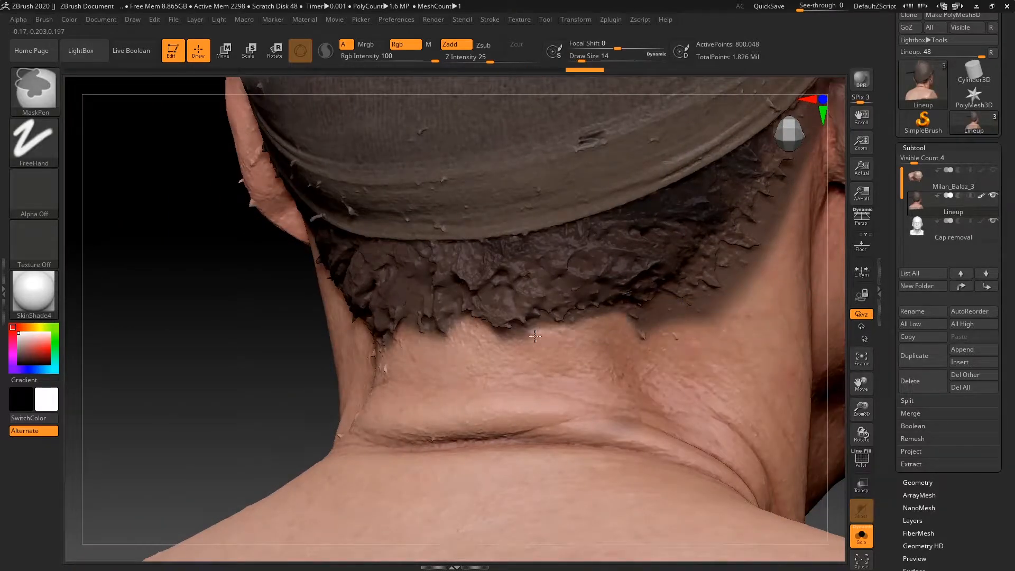
pyautogui.keyDown('alt'); pyautogui.moveTo(841, 500); pyautogui.dragTo(613, 466); pyautogui.keyUp('alt')
pyautogui.moveTo(730, 484); pyautogui.dragTo(693, 483)
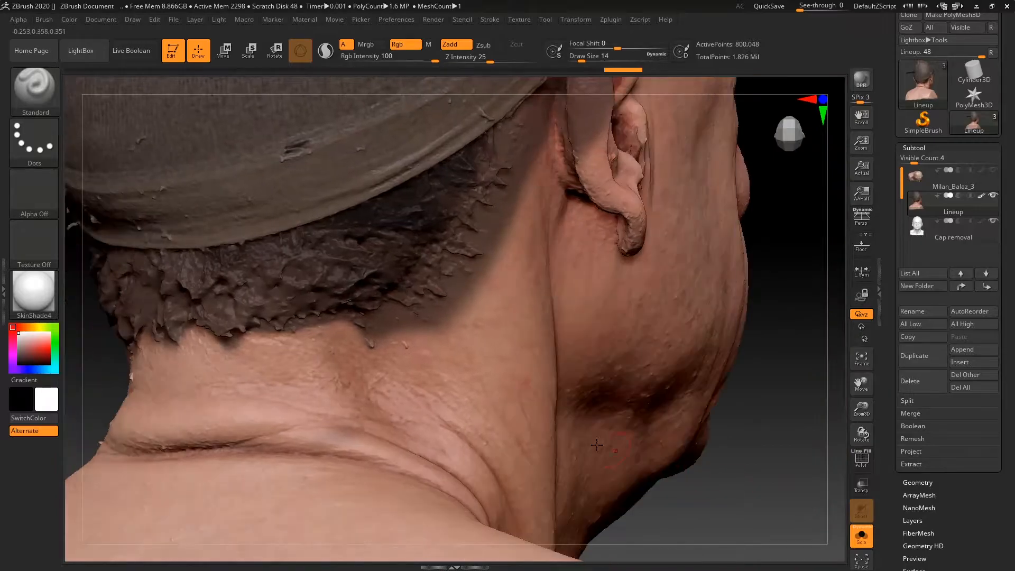
pyautogui.press('ctrl')
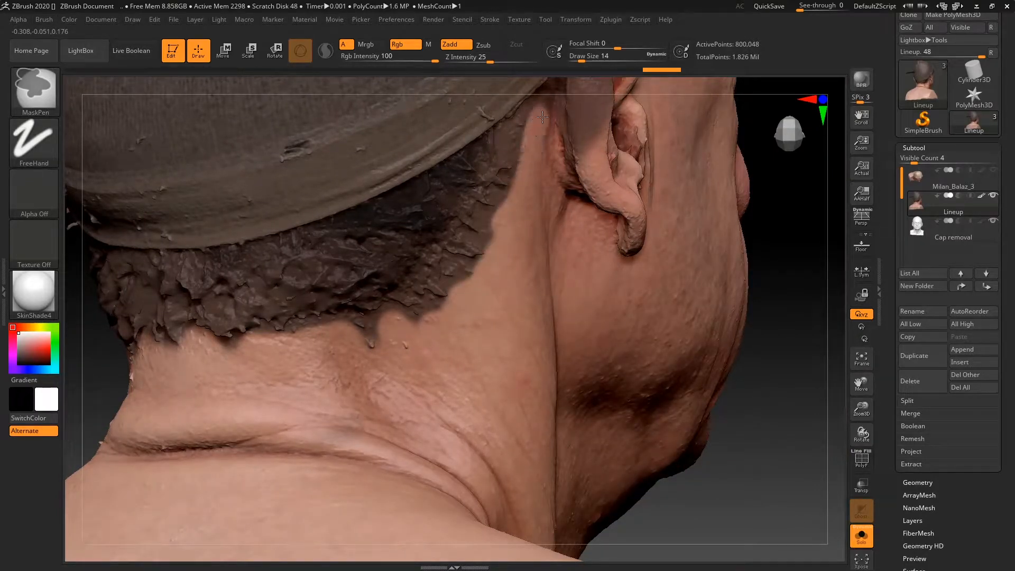
# Unmask the whole right ear and the skin around it with draw size 62.
pyautogui.moveTo(778, 329)
pyautogui.mouseDown()
pyautogui.moveTo(710, 430)
pyautogui.moveTo(732, 335)
pyautogui.moveTo(748, 336)
pyautogui.mouseUp()
pyautogui.press('space')
pyautogui.keyDown('ctrl'); pyautogui.moveTo(741, 325); pyautogui.dragTo(737, 309, button='right'); pyautogui.keyUp('ctrl')
pyautogui.press('space')
pyautogui.moveTo(736, 315); pyautogui.dragTo(728, 315)
pyautogui.press('space')
pyautogui.moveTo(735, 316); pyautogui.dragTo(652, 324)
pyautogui.moveTo(490, 403)
pyautogui.keyDown('ctrl'); pyautogui.keyDown('alt'); pyautogui.mouseDown()
pyautogui.moveTo(459, 323)
pyautogui.moveTo(483, 411)
pyautogui.mouseUp(); pyautogui.keyUp('alt'); pyautogui.keyUp('ctrl')
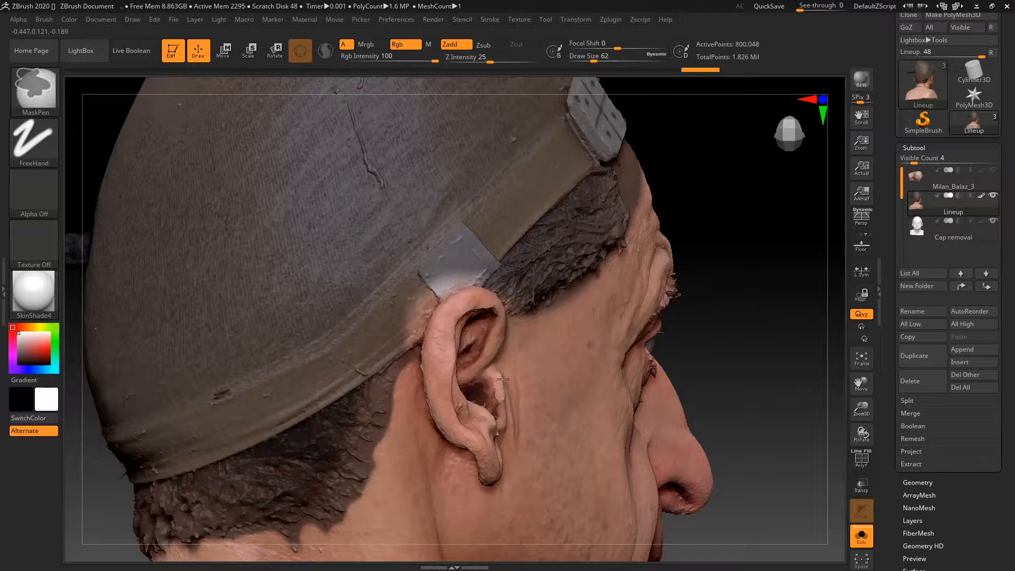
pyautogui.moveTo(693, 338)
pyautogui.mouseDown()
pyautogui.moveTo(782, 322)
pyautogui.moveTo(608, 321)
pyautogui.moveTo(735, 326)
pyautogui.mouseUp()
pyautogui.keyDown('ctrl'); pyautogui.keyDown('alt'); pyautogui.moveTo(474, 366); pyautogui.dragTo(483, 466); pyautogui.keyUp('alt'); pyautogui.keyUp('ctrl')
pyautogui.moveTo(650, 358)
pyautogui.mouseDown()
pyautogui.moveTo(614, 333)
pyautogui.moveTo(633, 394)
pyautogui.mouseUp()
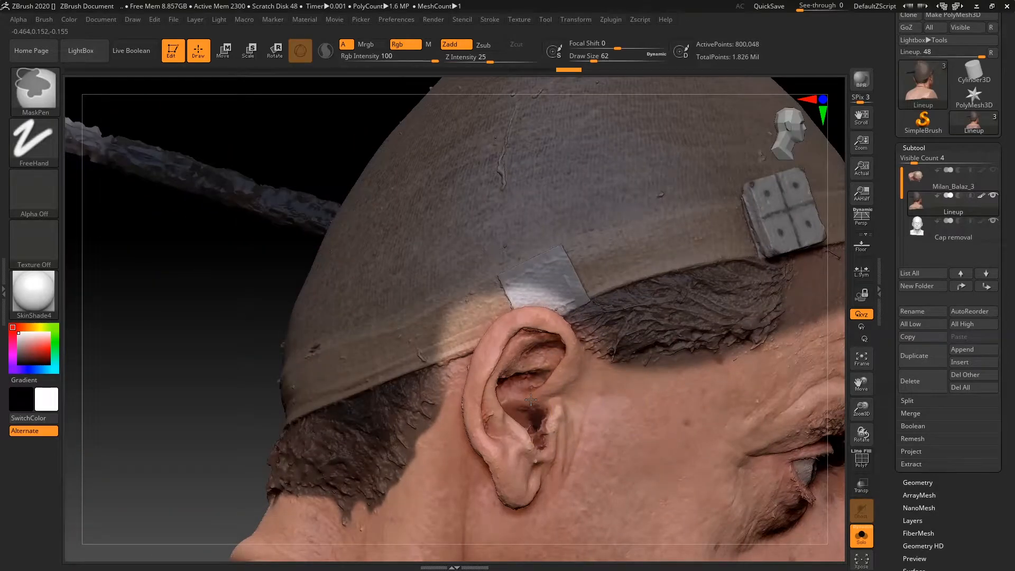
# Unmask the remaining skin around the left ear with the same draw size.
pyautogui.moveTo(215, 322); pyautogui.dragTo(160, 347)
pyautogui.moveTo(721, 326); pyautogui.dragTo(643, 334)
pyautogui.moveTo(342, 330)
pyautogui.keyDown('ctrl'); pyautogui.keyDown('alt'); pyautogui.mouseDown()
pyautogui.moveTo(358, 386)
pyautogui.moveTo(370, 324)
pyautogui.mouseUp(); pyautogui.keyUp('alt'); pyautogui.keyUp('ctrl')
pyautogui.moveTo(613, 365); pyautogui.dragTo(486, 360)
pyautogui.keyDown('ctrl'); pyautogui.keyDown('alt'); pyautogui.moveTo(367, 317); pyautogui.dragTo(353, 354); pyautogui.keyUp('alt'); pyautogui.keyUp('ctrl')
pyautogui.moveTo(268, 444); pyautogui.dragTo(436, 456)
pyautogui.keyDown('alt'); pyautogui.moveTo(558, 434); pyautogui.dragTo(698, 396); pyautogui.keyUp('alt')
pyautogui.moveTo(552, 406); pyautogui.dragTo(672, 398)
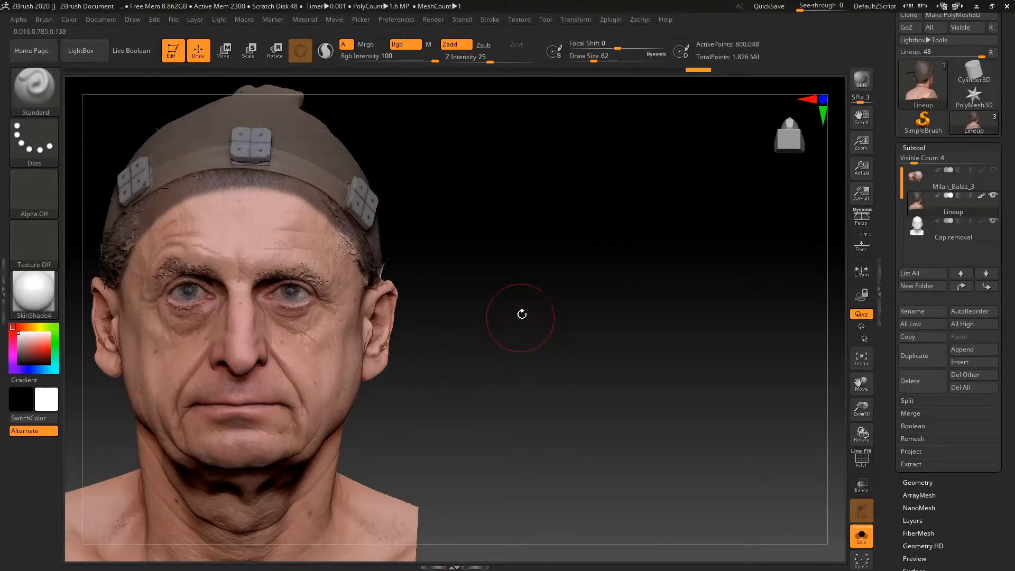
# Unmask the forehead below the cap band with draw size 33 and mask the hair at the left temple.
pyautogui.moveTo(570, 292)
pyautogui.mouseDown()
pyautogui.moveTo(580, 279)
pyautogui.moveTo(699, 333)
pyautogui.moveTo(693, 325)
pyautogui.mouseUp()
pyautogui.press('space')
pyautogui.moveTo(671, 223); pyautogui.dragTo(665, 222)
pyautogui.moveTo(282, 255)
pyautogui.keyDown('ctrl'); pyautogui.keyDown('alt'); pyautogui.mouseDown()
pyautogui.moveTo(277, 226)
pyautogui.moveTo(402, 219)
pyautogui.mouseUp(); pyautogui.keyUp('alt'); pyautogui.keyUp('ctrl')
pyautogui.moveTo(692, 295)
pyautogui.mouseDown()
pyautogui.moveTo(651, 358)
pyautogui.moveTo(551, 344)
pyautogui.mouseUp()
pyautogui.moveTo(466, 312)
pyautogui.keyDown('ctrl'); pyautogui.keyDown('alt'); pyautogui.mouseDown()
pyautogui.moveTo(523, 308)
pyautogui.moveTo(598, 360)
pyautogui.moveTo(645, 417)
pyautogui.mouseUp(); pyautogui.keyUp('alt'); pyautogui.keyUp('ctrl')
pyautogui.moveTo(693, 386)
pyautogui.keyDown('ctrl'); pyautogui.mouseDown()
pyautogui.moveTo(608, 365)
pyautogui.moveTo(560, 339)
pyautogui.mouseUp(); pyautogui.keyUp('ctrl')
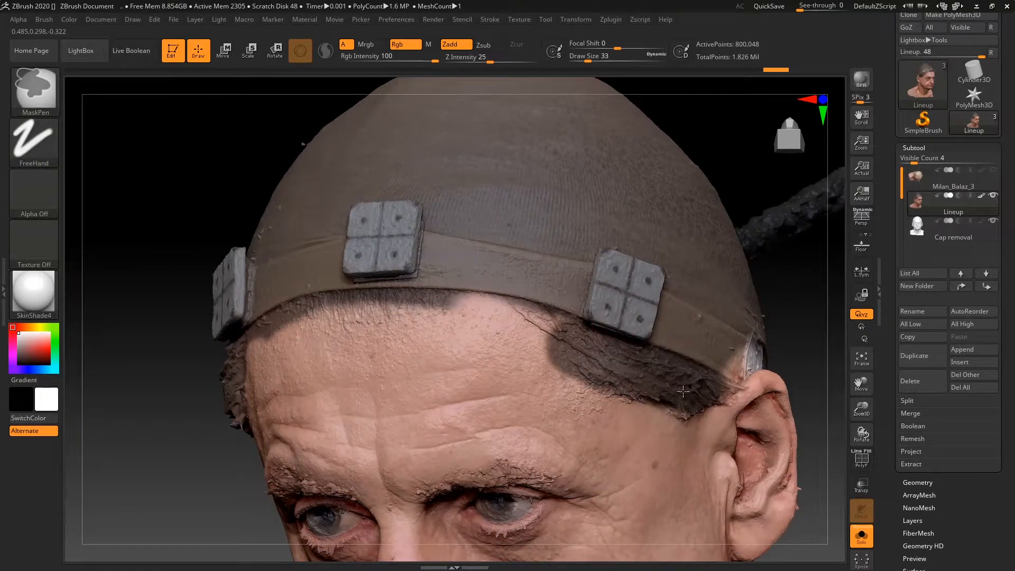
# Refine the mask between the left temple hair and the ear with draw size 14.
pyautogui.moveTo(811, 303)
pyautogui.mouseDown()
pyautogui.moveTo(714, 296)
pyautogui.moveTo(624, 306)
pyautogui.mouseUp()
pyautogui.moveTo(740, 296)
pyautogui.mouseDown()
pyautogui.moveTo(733, 365)
pyautogui.moveTo(728, 333)
pyautogui.moveTo(687, 318)
pyautogui.mouseUp()
pyautogui.press('space')
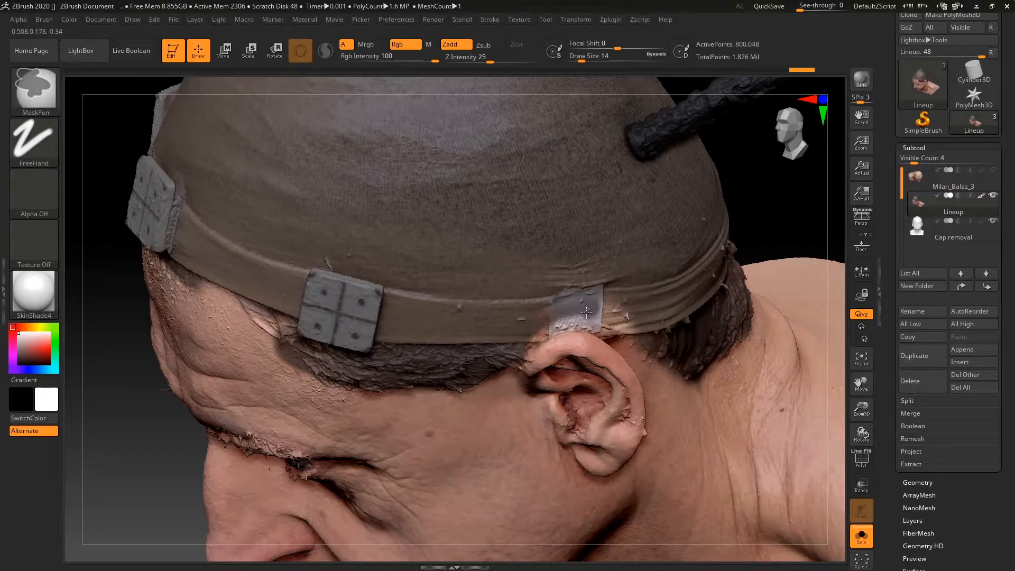
# Mask the tape patch and cap band above the left ear with draw size 33.
pyautogui.press('space')
pyautogui.moveTo(587, 271); pyautogui.dragTo(608, 271)
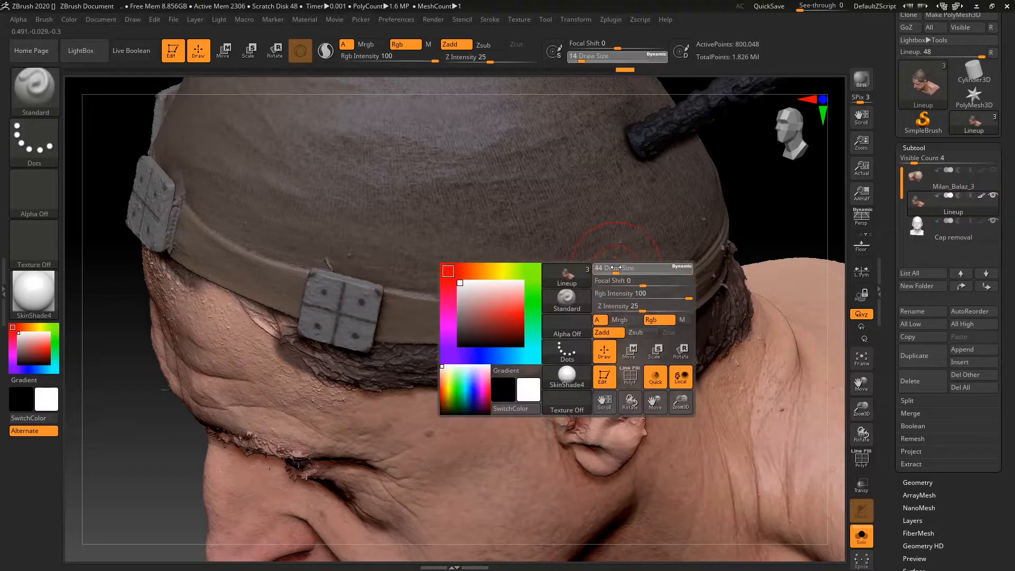
pyautogui.moveTo(761, 290); pyautogui.dragTo(667, 330, button='right')
pyautogui.press('space')
pyautogui.click(712, 270)
pyautogui.press('ctrl')
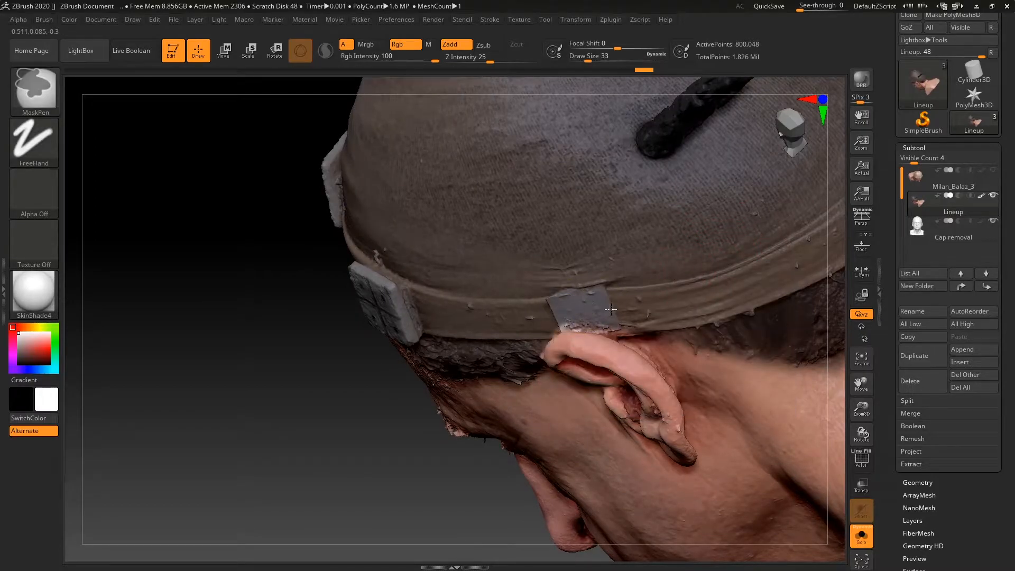
pyautogui.moveTo(546, 354); pyautogui.dragTo(532, 325, button='right')
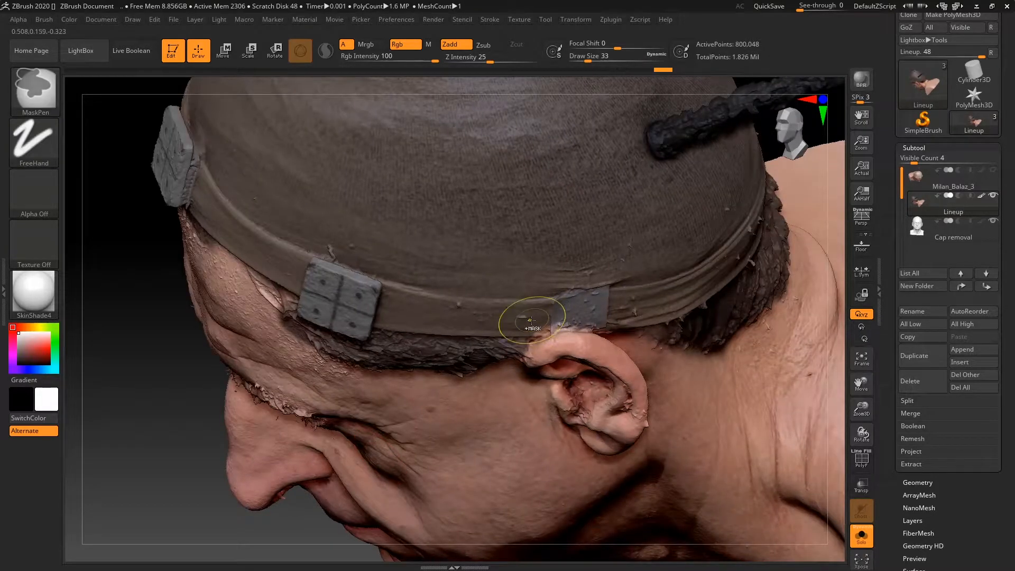
# Refine the mask border where the tape patch meets the top of the left ear with draw size 17.
pyautogui.moveTo(825, 232)
pyautogui.mouseDown(button='right')
pyautogui.moveTo(845, 256)
pyautogui.moveTo(830, 268)
pyautogui.moveTo(804, 259)
pyautogui.mouseUp(button='right')
pyautogui.press('space')
pyautogui.moveTo(803, 258); pyautogui.dragTo(795, 258)
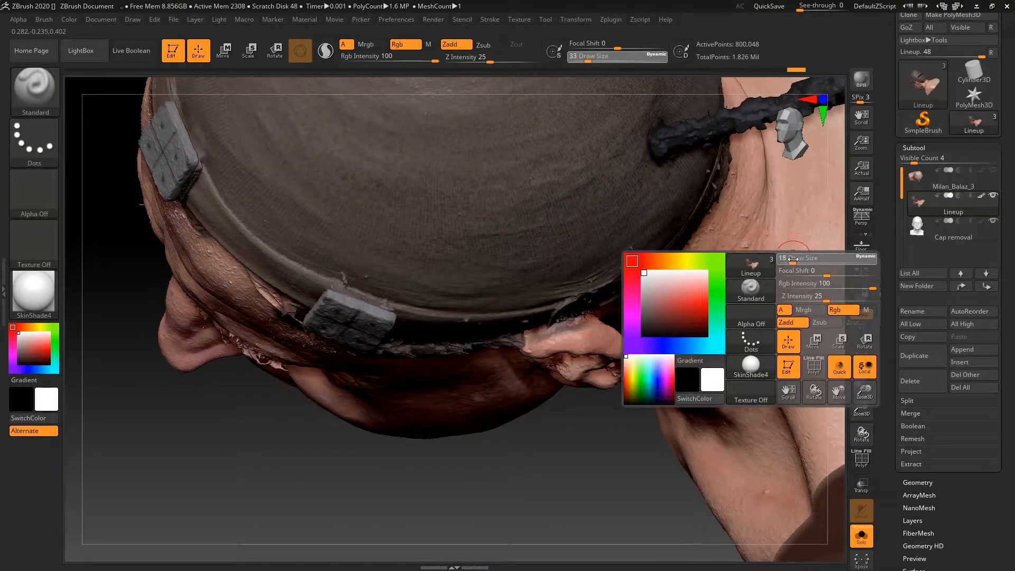
pyautogui.press('ctrl')
pyautogui.moveTo(602, 352); pyautogui.dragTo(532, 322, button='right')
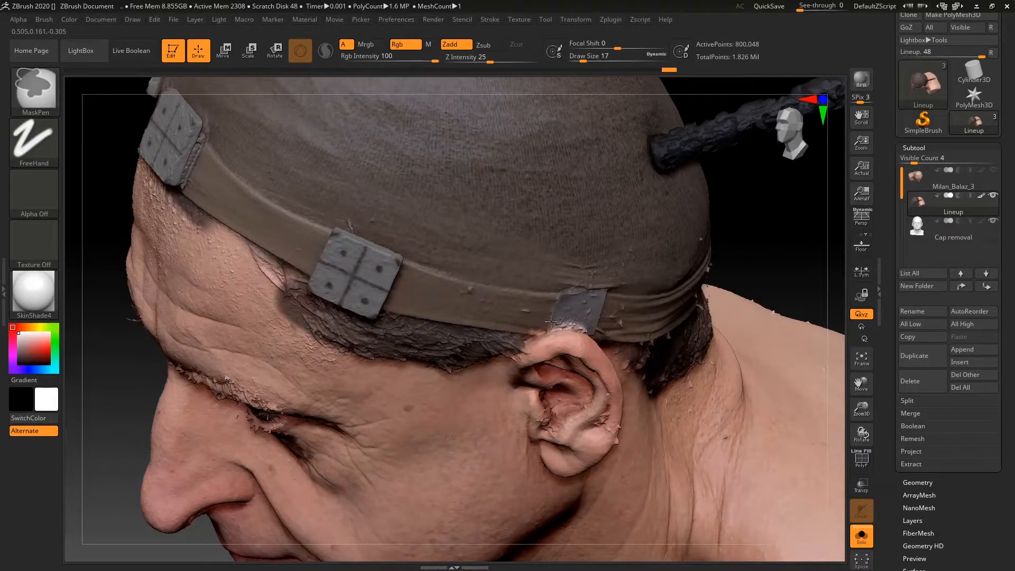
# Refine the mask in the gap between the tape patch and the top of the left ear with draw size 4.
pyautogui.moveTo(802, 254); pyautogui.dragTo(825, 280, button='right')
pyautogui.keyDown('ctrl'); pyautogui.moveTo(794, 233); pyautogui.dragTo(816, 344, button='right'); pyautogui.keyUp('ctrl')
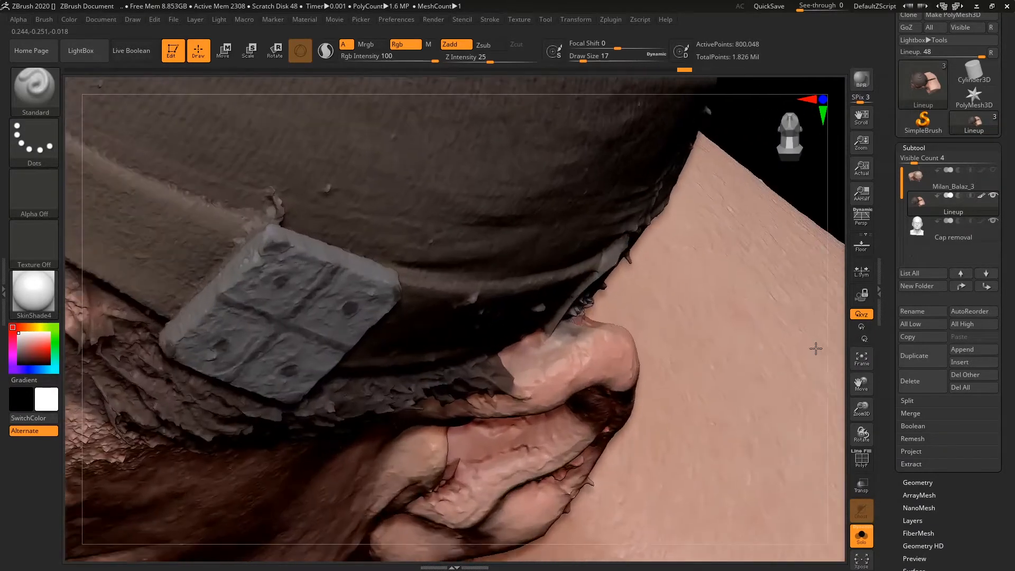
pyautogui.moveTo(823, 188); pyautogui.dragTo(815, 178, button='right')
pyautogui.press('space')
pyautogui.moveTo(818, 183); pyautogui.dragTo(810, 183)
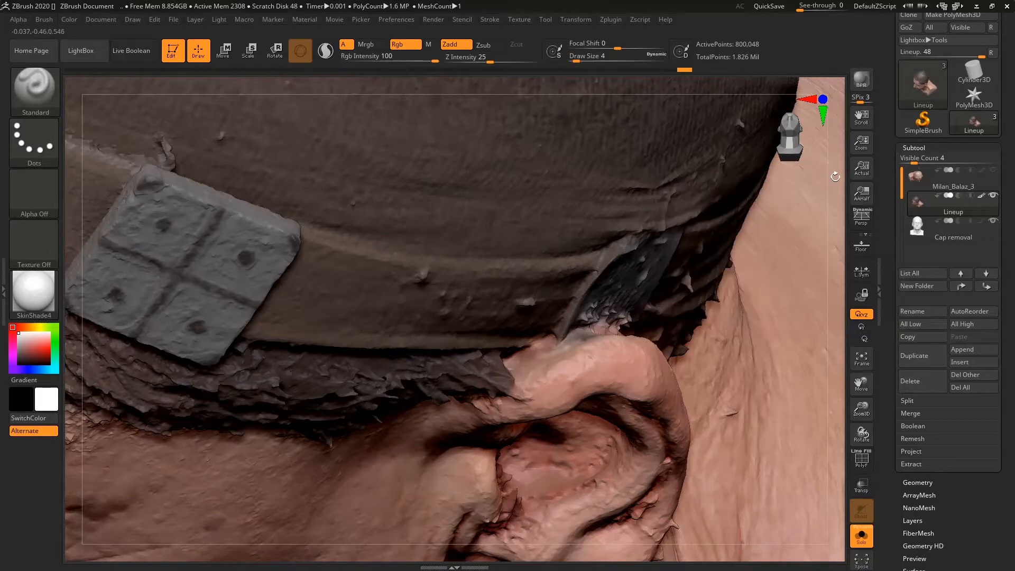
pyautogui.moveTo(834, 172); pyautogui.dragTo(832, 205, button='right')
pyautogui.press('ctrl')
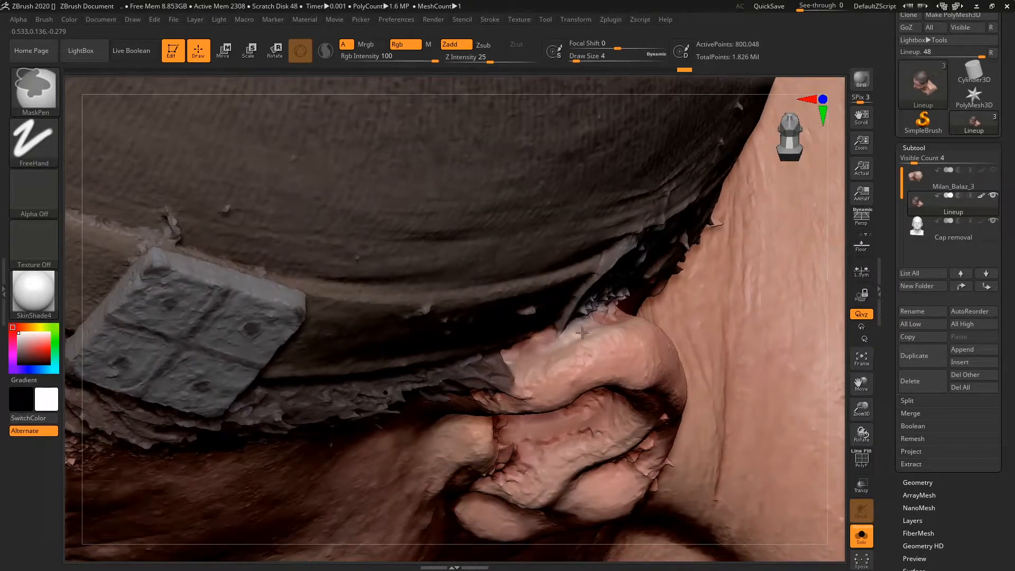
pyautogui.moveTo(623, 329); pyautogui.dragTo(597, 317, button='right')
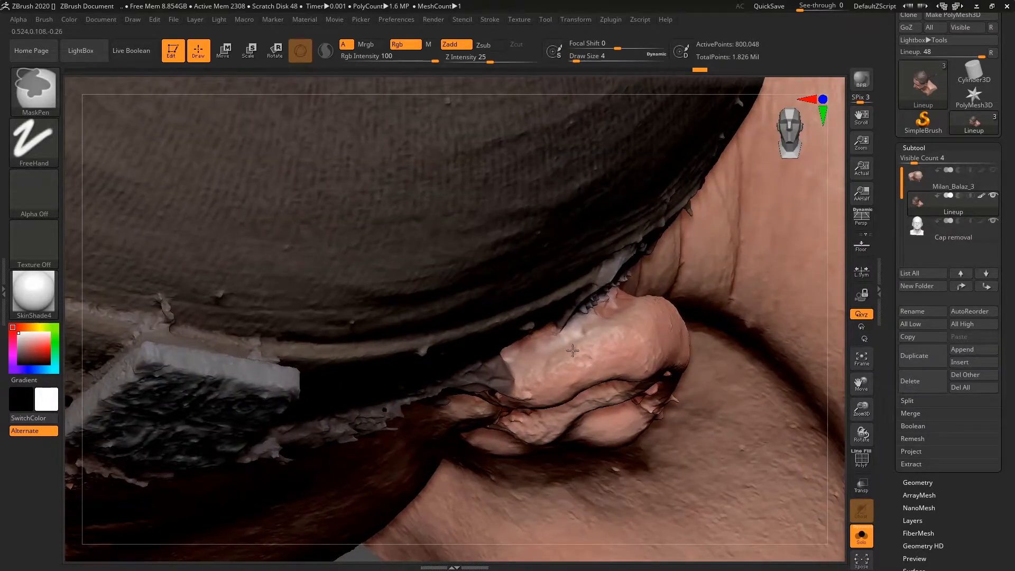
# Clean up the mask around the left ear's upper rim and the hair behind it with draw size 14.
pyautogui.press('space')
pyautogui.moveTo(609, 325); pyautogui.dragTo(622, 326)
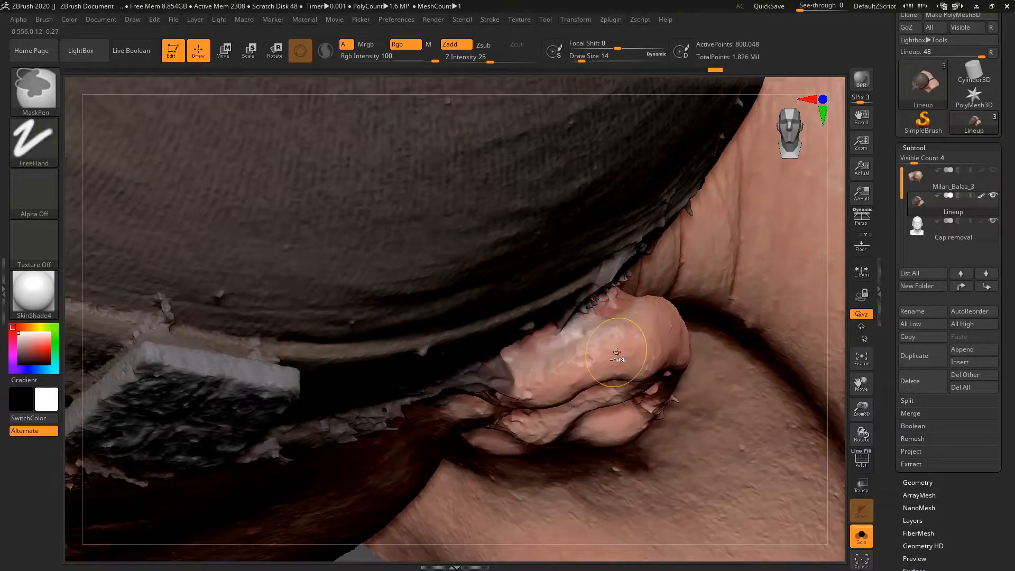
pyautogui.moveTo(571, 374); pyautogui.dragTo(782, 233, button='right')
pyautogui.moveTo(786, 297)
pyautogui.mouseDown(button='right')
pyautogui.moveTo(703, 281)
pyautogui.moveTo(514, 295)
pyautogui.mouseUp(button='right')
pyautogui.moveTo(471, 419); pyautogui.dragTo(568, 401, button='right')
pyautogui.moveTo(801, 198); pyautogui.dragTo(655, 315, button='right')
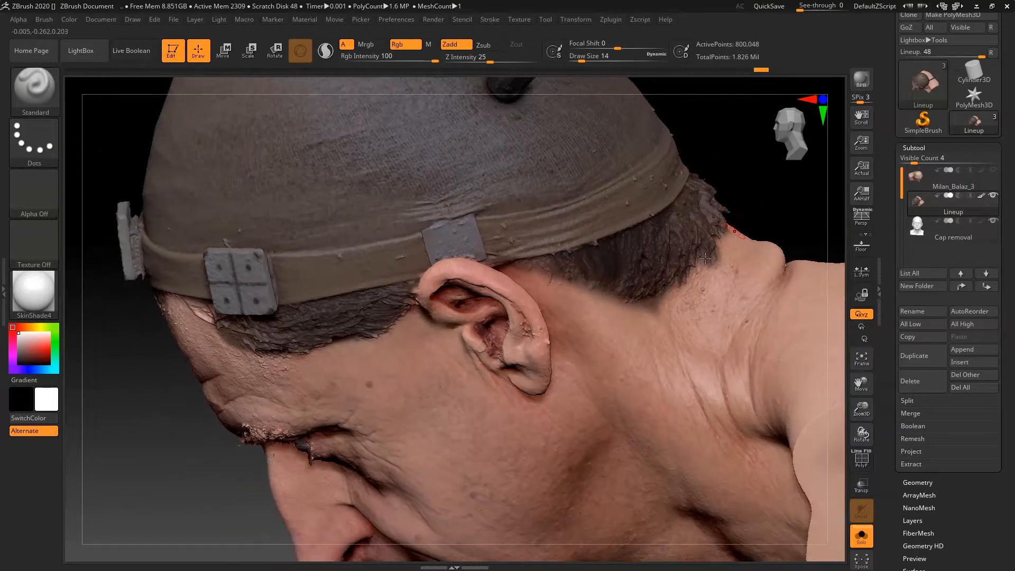
# Unmask the forehead skin below the front of the cap band with draw size 25.
pyautogui.moveTo(681, 273); pyautogui.dragTo(555, 235, button='right')
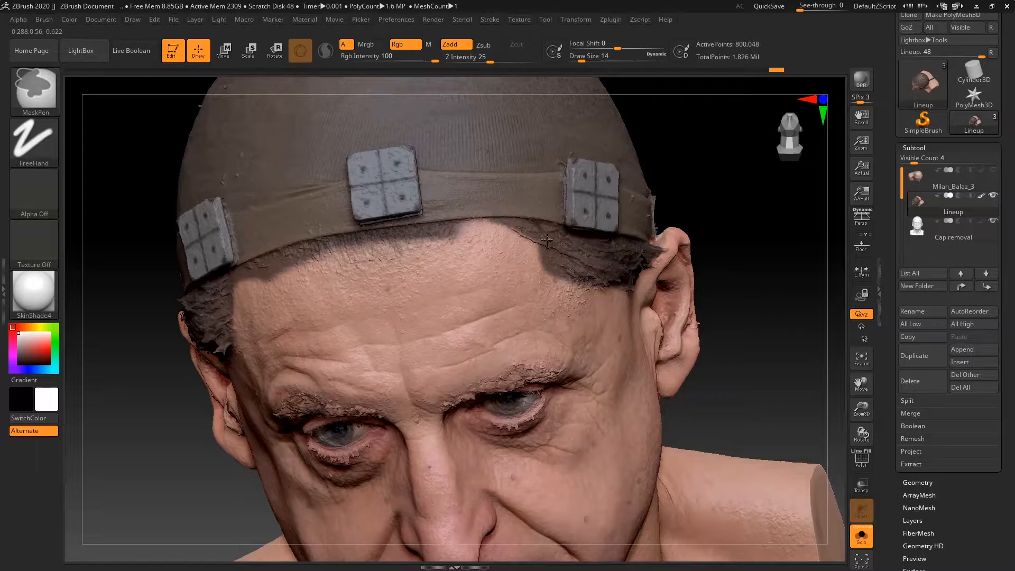
pyautogui.keyDown('alt'); pyautogui.moveTo(758, 243); pyautogui.dragTo(747, 309, button='right'); pyautogui.keyUp('alt')
pyautogui.press('space')
pyautogui.click(759, 218)
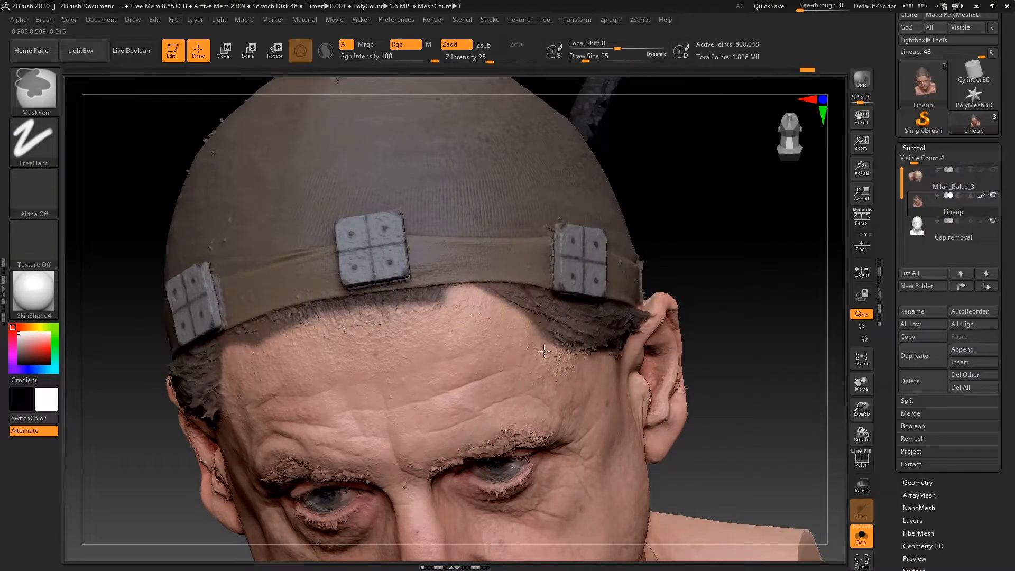
pyautogui.moveTo(759, 261); pyautogui.dragTo(801, 262, button='right')
pyautogui.keyDown('ctrl'); pyautogui.keyDown('alt'); pyautogui.moveTo(461, 291); pyautogui.dragTo(312, 323); pyautogui.keyUp('alt'); pyautogui.keyUp('ctrl')
pyautogui.moveTo(505, 269)
pyautogui.keyDown('ctrl'); pyautogui.keyDown('alt'); pyautogui.mouseDown()
pyautogui.moveTo(367, 297)
pyautogui.moveTo(479, 283)
pyautogui.mouseUp(); pyautogui.keyUp('alt'); pyautogui.keyUp('ctrl')
# Refine the mask edge along the front hairline, from the right temple across the middle of the forehead.
pyautogui.moveTo(617, 266); pyautogui.dragTo(573, 281, button='right')
pyautogui.keyDown('ctrl'); pyautogui.keyDown('alt'); pyautogui.moveTo(228, 345); pyautogui.dragTo(450, 302); pyautogui.keyUp('alt'); pyautogui.keyUp('ctrl')
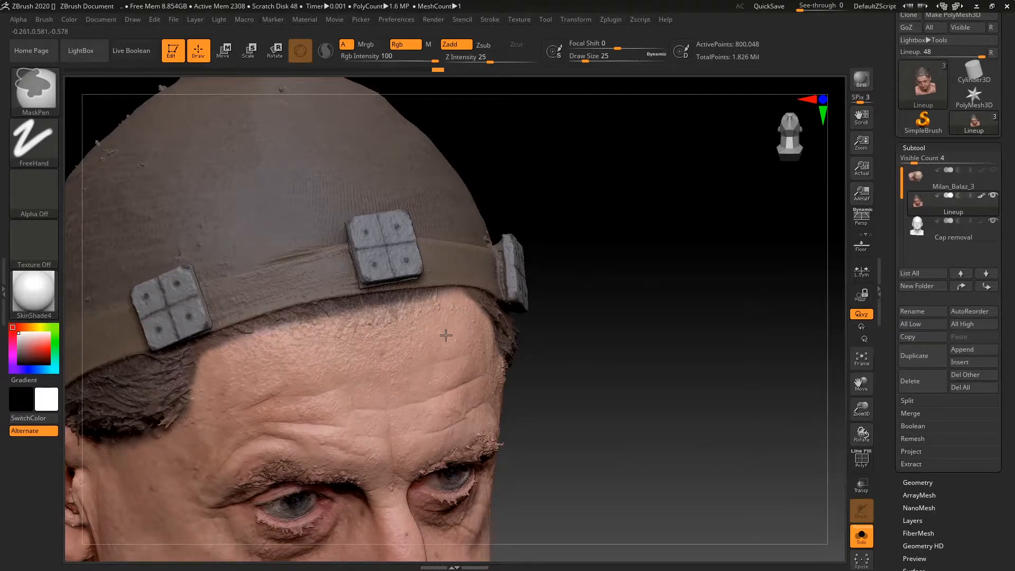
pyautogui.keyDown('ctrl'); pyautogui.keyDown('alt'); pyautogui.moveTo(351, 317); pyautogui.dragTo(425, 303); pyautogui.keyUp('alt'); pyautogui.keyUp('ctrl')
pyautogui.moveTo(598, 277); pyautogui.dragTo(542, 281, button='right')
pyautogui.keyDown('ctrl'); pyautogui.moveTo(275, 332); pyautogui.dragTo(455, 304); pyautogui.keyUp('ctrl')
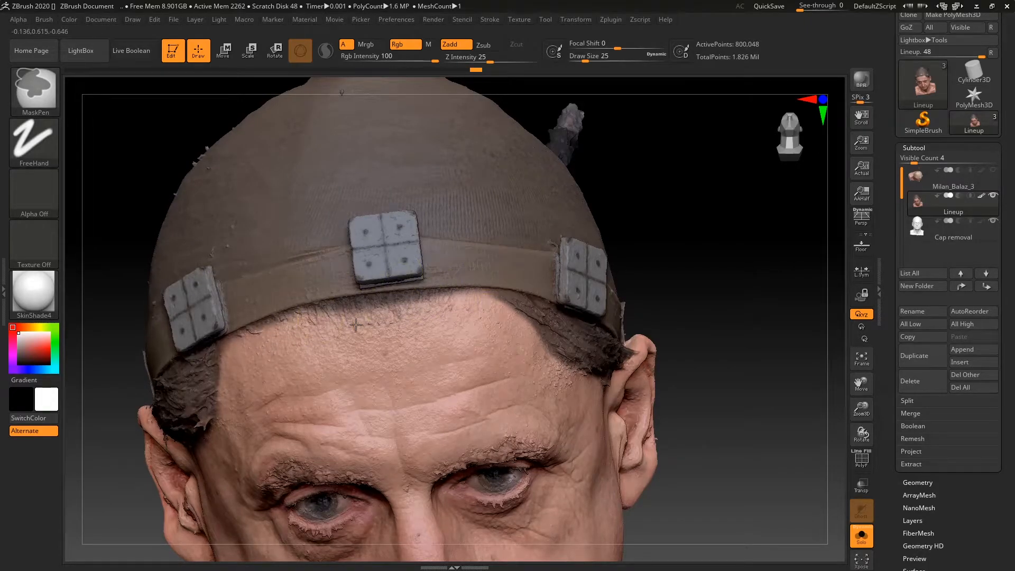
pyautogui.keyDown('ctrl'); pyautogui.keyDown('alt'); pyautogui.moveTo(322, 320); pyautogui.dragTo(497, 306); pyautogui.keyUp('alt'); pyautogui.keyUp('ctrl')
pyautogui.moveTo(725, 231)
pyautogui.mouseDown(button='right')
pyautogui.moveTo(696, 243)
pyautogui.moveTo(676, 272)
pyautogui.moveTo(616, 273)
pyautogui.mouseUp(button='right')
pyautogui.keyDown('ctrl'); pyautogui.moveTo(296, 300); pyautogui.dragTo(348, 298); pyautogui.keyUp('ctrl')
pyautogui.hotkey('ctrl', 'z')
# Refine the mask along the right side of the forehead hairline and the right temple hair.
pyautogui.moveTo(707, 272); pyautogui.dragTo(555, 263, button='right')
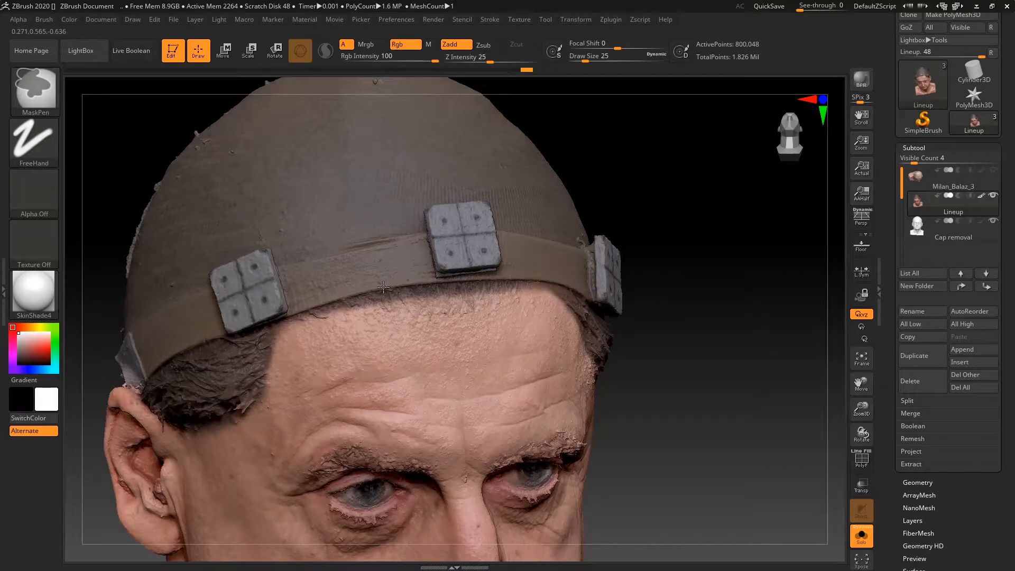
pyautogui.moveTo(561, 302)
pyautogui.mouseDown()
pyautogui.moveTo(721, 303)
pyautogui.moveTo(572, 266)
pyautogui.mouseUp()
pyautogui.moveTo(700, 271); pyautogui.dragTo(292, 329)
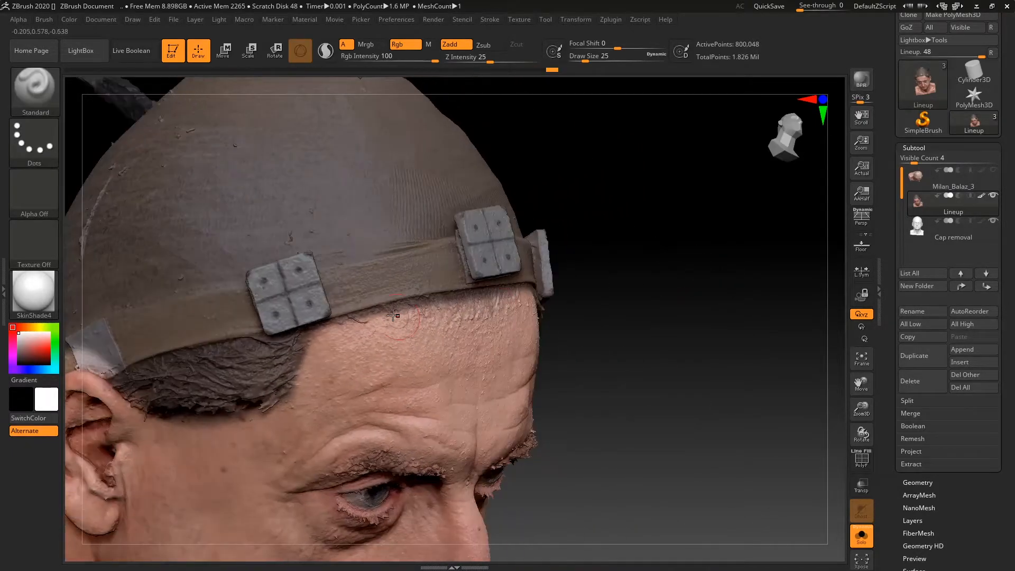
pyautogui.keyDown('alt'); pyautogui.moveTo(638, 341); pyautogui.dragTo(811, 271); pyautogui.keyUp('alt')
pyautogui.keyDown('alt'); pyautogui.moveTo(751, 278); pyautogui.dragTo(861, 218); pyautogui.keyUp('alt')
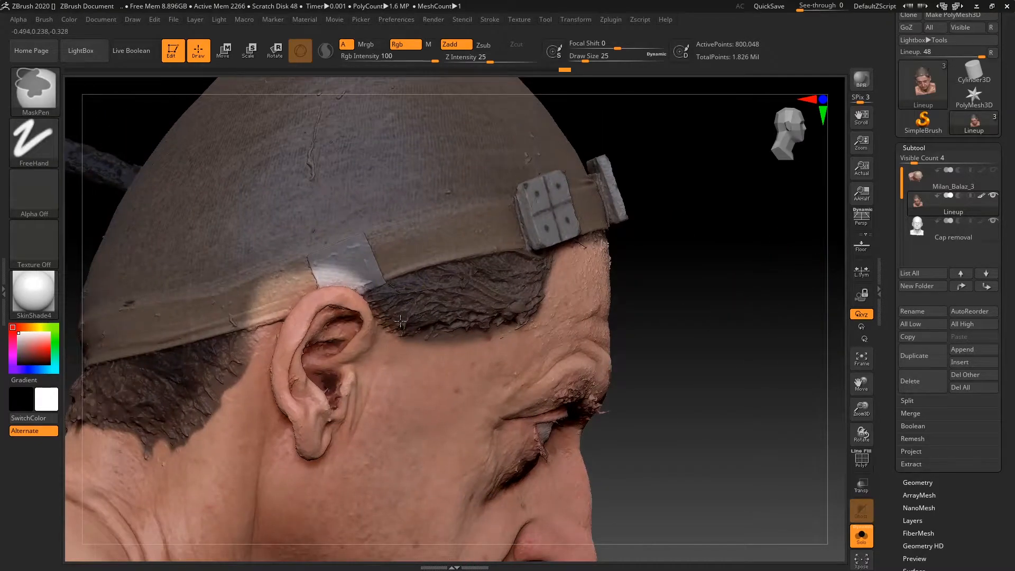
# Mask the cap band behind the right ear with draw size 25 and refine its lower edge with draw size 14.
pyautogui.moveTo(641, 349); pyautogui.dragTo(686, 320)
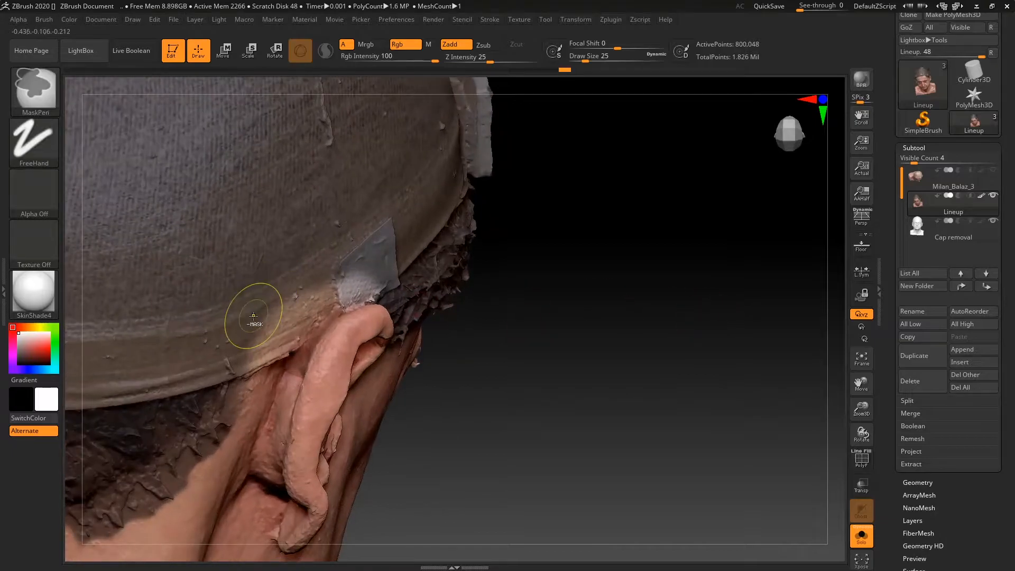
pyautogui.moveTo(569, 305); pyautogui.dragTo(617, 294)
pyautogui.press('space')
pyautogui.moveTo(616, 293); pyautogui.dragTo(609, 292)
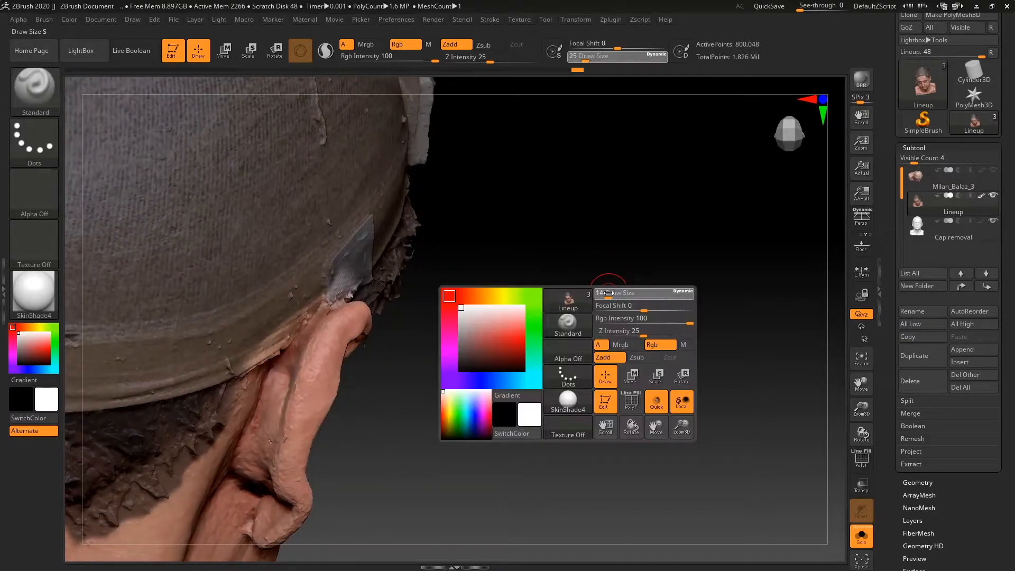
pyautogui.press('ctrl')
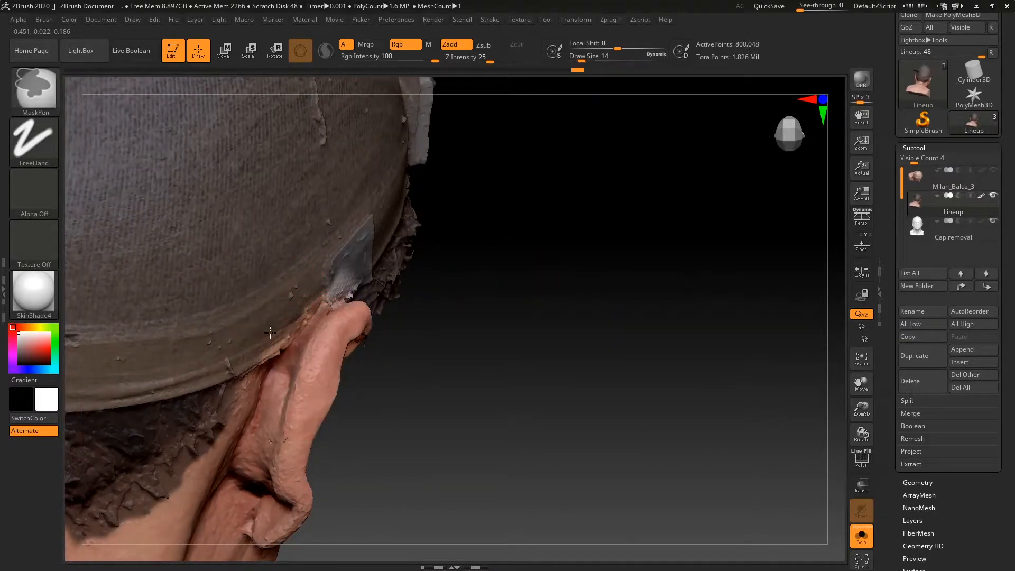
# Refine the mask border where the cap band meets the skin behind the right ear.
pyautogui.moveTo(404, 318)
pyautogui.mouseDown()
pyautogui.moveTo(469, 319)
pyautogui.moveTo(483, 338)
pyautogui.moveTo(399, 315)
pyautogui.moveTo(460, 322)
pyautogui.moveTo(438, 327)
pyautogui.moveTo(531, 295)
pyautogui.moveTo(476, 254)
pyautogui.mouseUp()
pyautogui.press('ctrl')
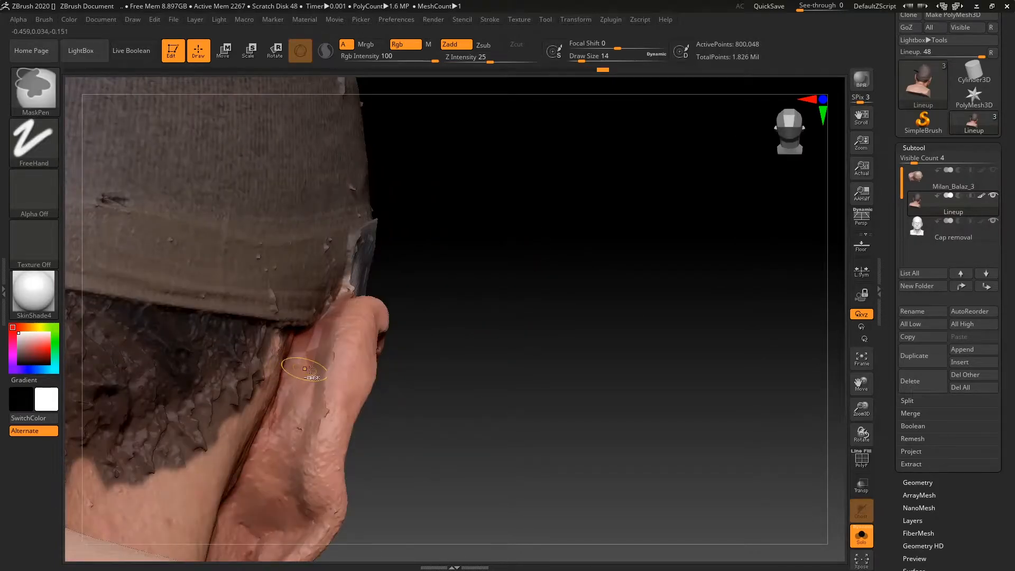
pyautogui.moveTo(500, 344); pyautogui.dragTo(444, 340)
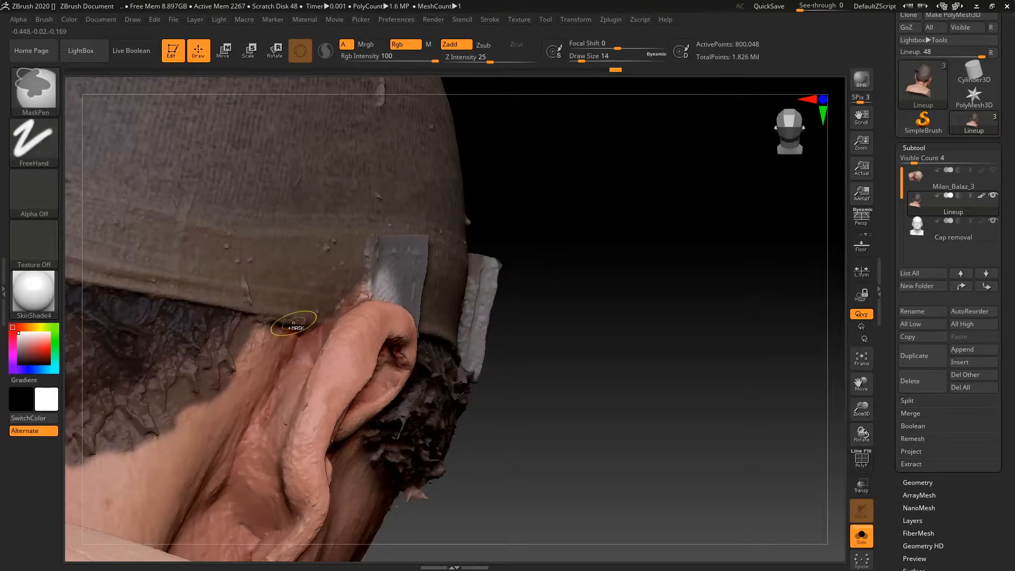
# Clean up the mask edge along the nape hairline and the hair behind the right ear with draw size 14.
pyautogui.moveTo(515, 317)
pyautogui.mouseDown()
pyautogui.moveTo(548, 308)
pyautogui.moveTo(343, 343)
pyautogui.mouseUp()
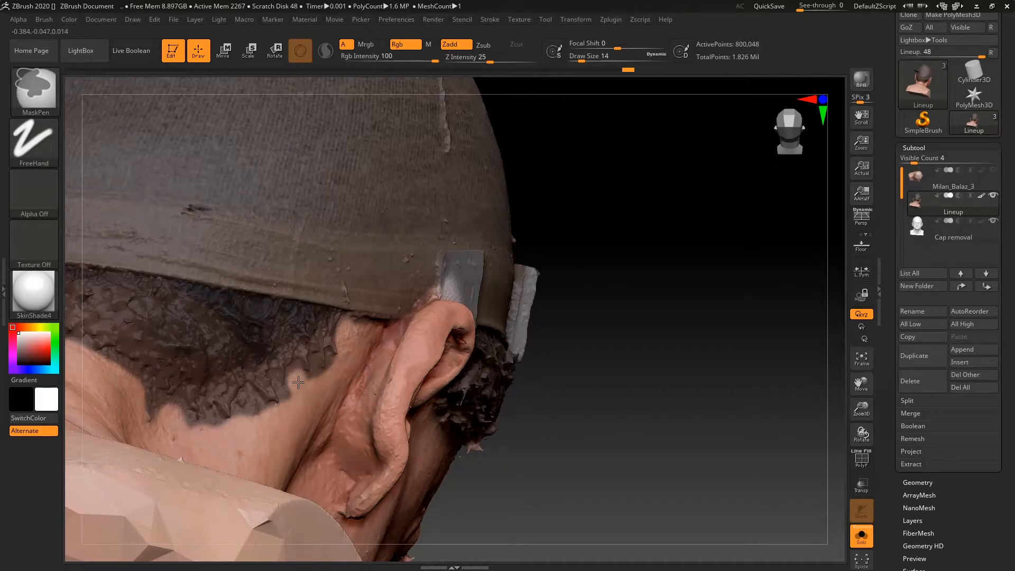
pyautogui.moveTo(526, 316)
pyautogui.mouseDown()
pyautogui.moveTo(550, 333)
pyautogui.moveTo(700, 293)
pyautogui.moveTo(730, 317)
pyautogui.moveTo(355, 404)
pyautogui.mouseUp()
pyautogui.moveTo(635, 365)
pyautogui.mouseDown()
pyautogui.moveTo(621, 333)
pyautogui.moveTo(303, 380)
pyautogui.mouseUp()
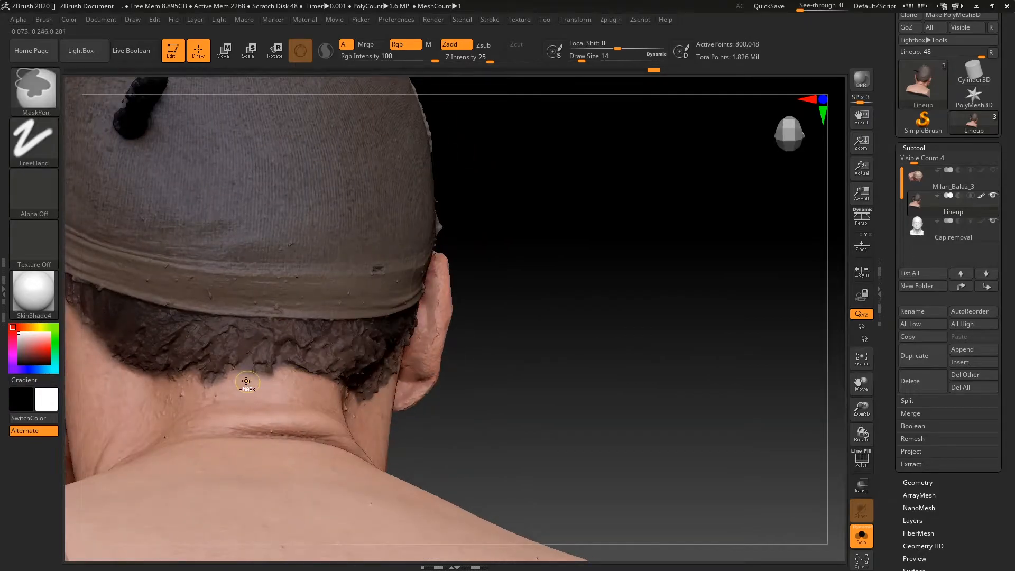
pyautogui.moveTo(537, 367)
pyautogui.mouseDown()
pyautogui.moveTo(517, 287)
pyautogui.moveTo(472, 276)
pyautogui.moveTo(617, 302)
pyautogui.moveTo(685, 286)
pyautogui.moveTo(625, 367)
pyautogui.moveTo(658, 303)
pyautogui.moveTo(666, 324)
pyautogui.moveTo(650, 336)
pyautogui.moveTo(598, 333)
pyautogui.moveTo(698, 319)
pyautogui.mouseUp()
pyautogui.moveTo(810, 459); pyautogui.dragTo(656, 482)
pyautogui.keyDown('alt'); pyautogui.moveTo(734, 358); pyautogui.dragTo(756, 476); pyautogui.keyUp('alt')
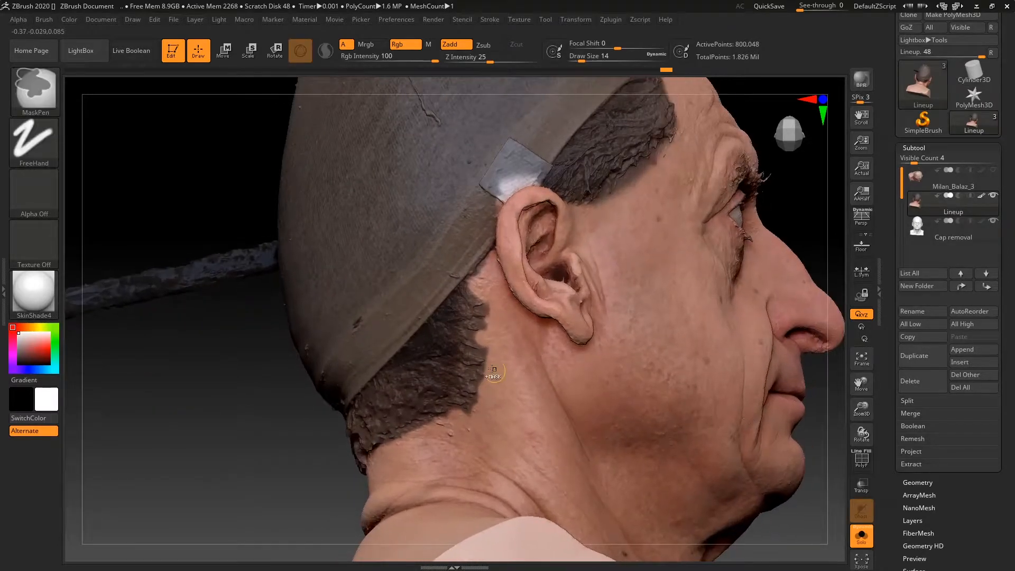
# Refine the mask border between the tape patch, the cap band and the upper rim of the right ear.
pyautogui.moveTo(791, 214)
pyautogui.keyDown('alt'); pyautogui.mouseDown()
pyautogui.moveTo(693, 302)
pyautogui.moveTo(823, 326)
pyautogui.mouseUp(); pyautogui.keyUp('alt')
pyautogui.moveTo(735, 346)
pyautogui.mouseDown()
pyautogui.moveTo(739, 397)
pyautogui.moveTo(712, 378)
pyautogui.mouseUp()
pyautogui.moveTo(711, 378)
pyautogui.keyDown('alt'); pyautogui.mouseDown()
pyautogui.moveTo(714, 414)
pyautogui.moveTo(596, 394)
pyautogui.mouseUp(); pyautogui.keyUp('alt')
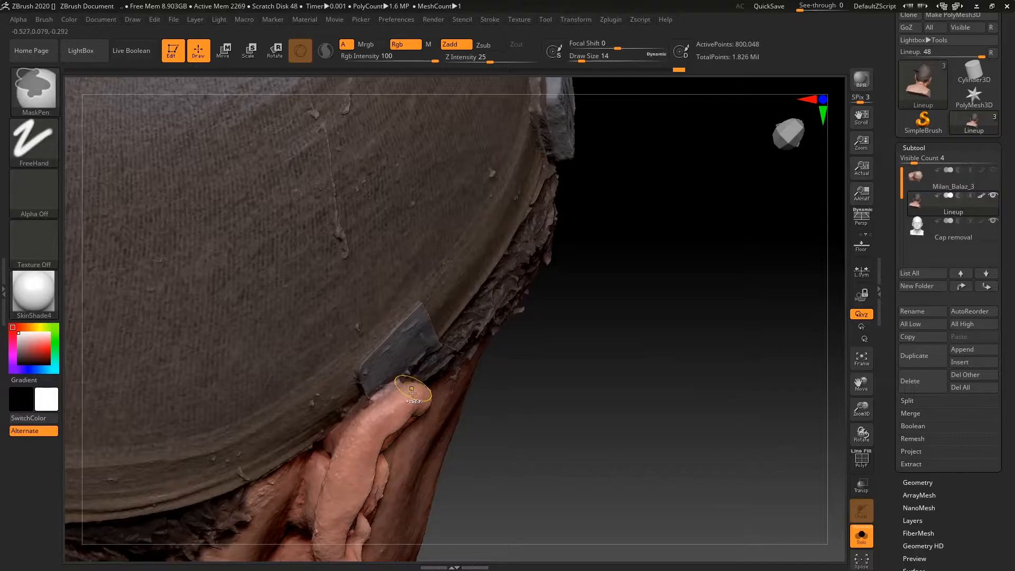
pyautogui.moveTo(471, 410); pyautogui.dragTo(446, 420)
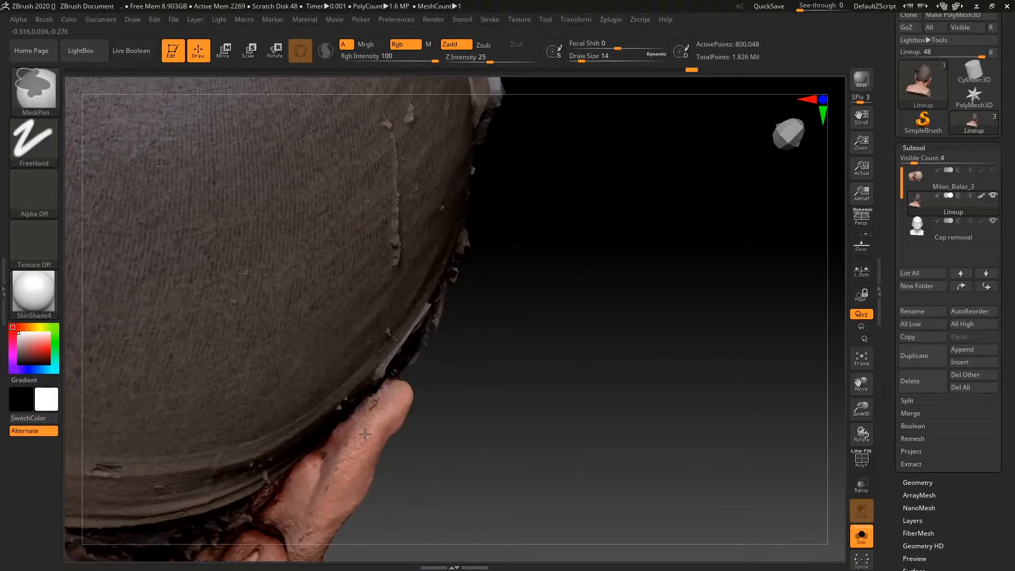
pyautogui.moveTo(531, 388); pyautogui.dragTo(505, 375)
pyautogui.press('ctrl')
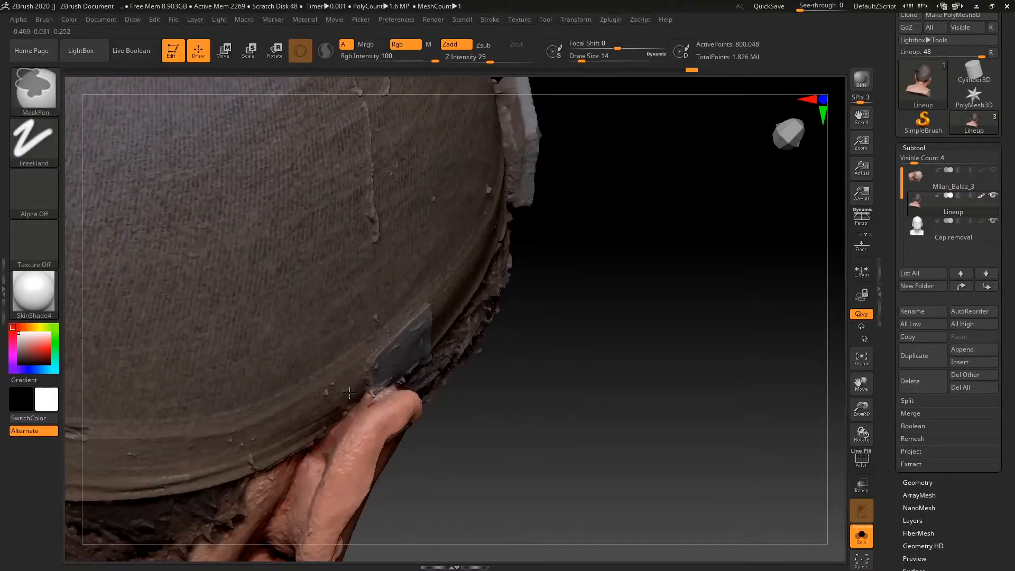
# Undo the stray mask stroke on the back of the right ear and clean up the mask along its upper rim.
pyautogui.moveTo(568, 403); pyautogui.dragTo(480, 467)
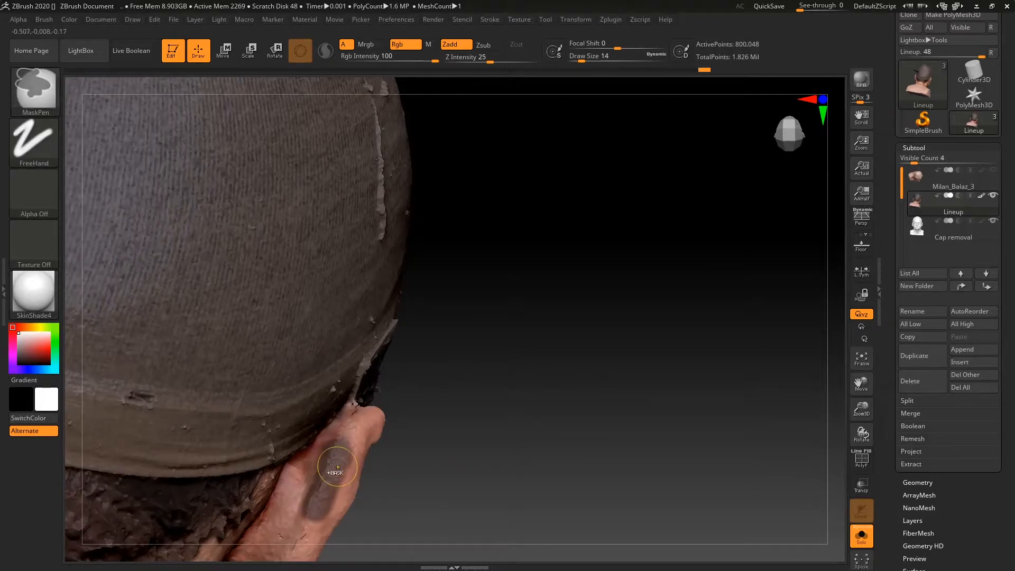
pyautogui.hotkey('ctrl', 'z')
pyautogui.moveTo(431, 396); pyautogui.dragTo(400, 419)
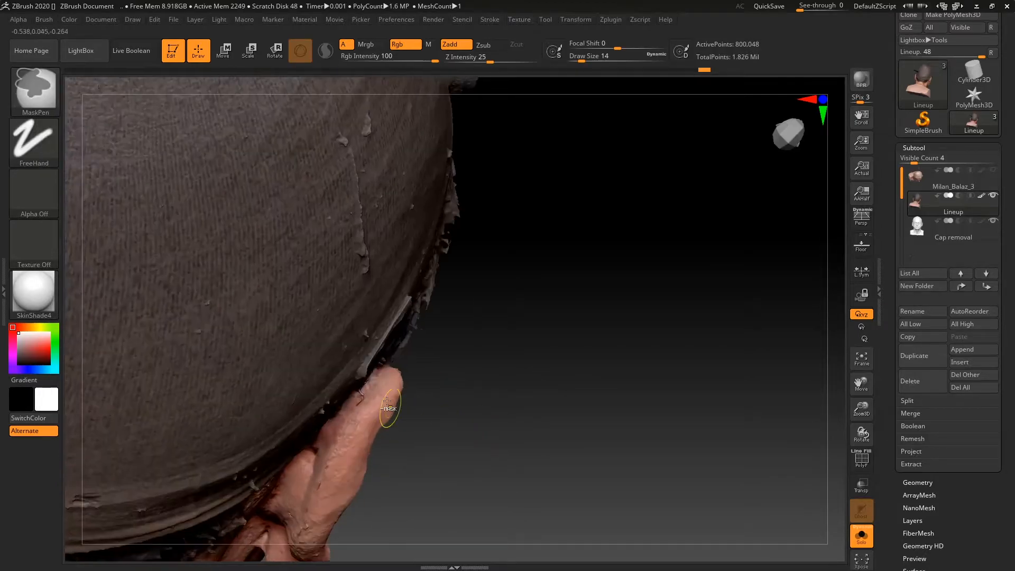
pyautogui.moveTo(476, 418)
pyautogui.mouseDown()
pyautogui.moveTo(402, 395)
pyautogui.moveTo(392, 365)
pyautogui.moveTo(469, 383)
pyautogui.moveTo(461, 421)
pyautogui.moveTo(470, 450)
pyautogui.mouseUp()
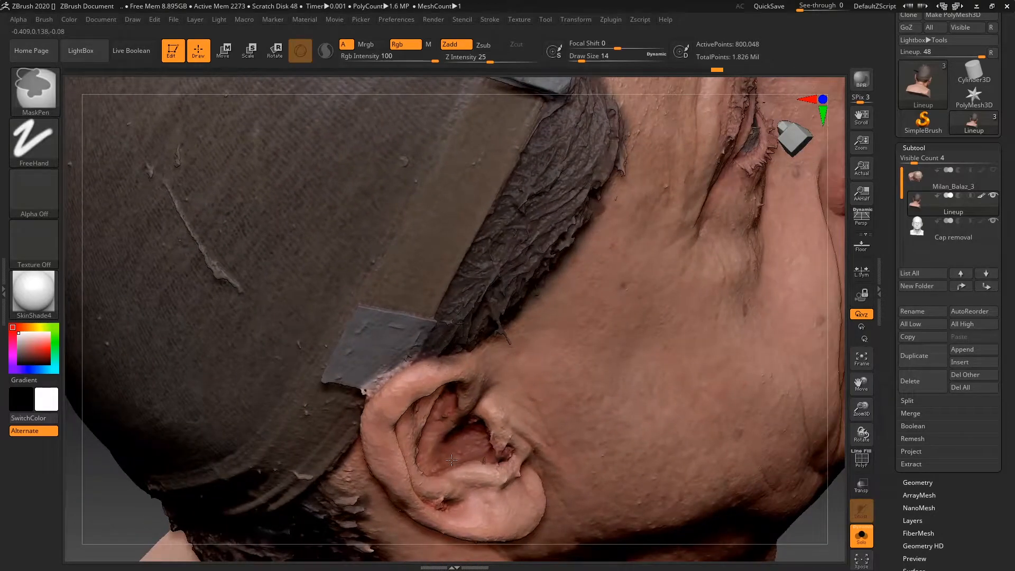
# Turn the masked cap and hair into a separate polygroup and hide them, isolating the skin.
pyautogui.keyDown('alt'); pyautogui.moveTo(833, 370); pyautogui.dragTo(667, 295); pyautogui.keyUp('alt')
pyautogui.moveTo(894, 518); pyautogui.dragTo(899, 423)
pyautogui.click(919, 367)
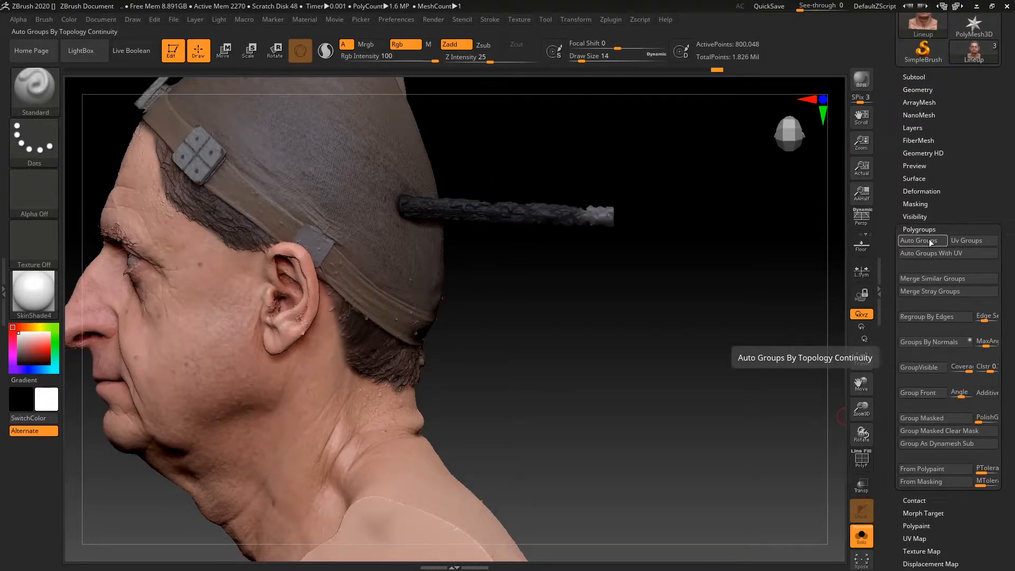
pyautogui.keyDown('ctrl'); pyautogui.click(740, 455); pyautogui.keyUp('ctrl')
pyautogui.keyDown('alt'); pyautogui.moveTo(627, 331); pyautogui.dragTo(685, 414); pyautogui.keyUp('alt')
pyautogui.moveTo(597, 382)
pyautogui.mouseDown()
pyautogui.moveTo(658, 387)
pyautogui.moveTo(665, 428)
pyautogui.moveTo(718, 390)
pyautogui.moveTo(753, 317)
pyautogui.mouseUp()
pyautogui.hotkey('ctrl', 'w')
pyautogui.keyDown('ctrl'); pyautogui.keyDown('shift'); pyautogui.click(484, 307); pyautogui.keyUp('shift'); pyautogui.keyUp('ctrl')
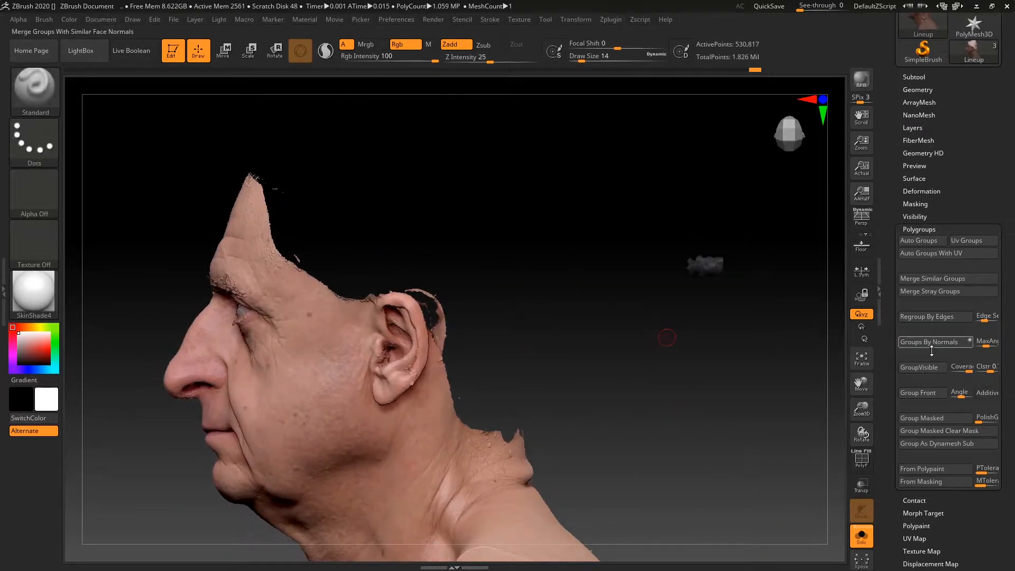
# Clear the mask and hide the stray fragment floating behind the head.
pyautogui.click(936, 418)
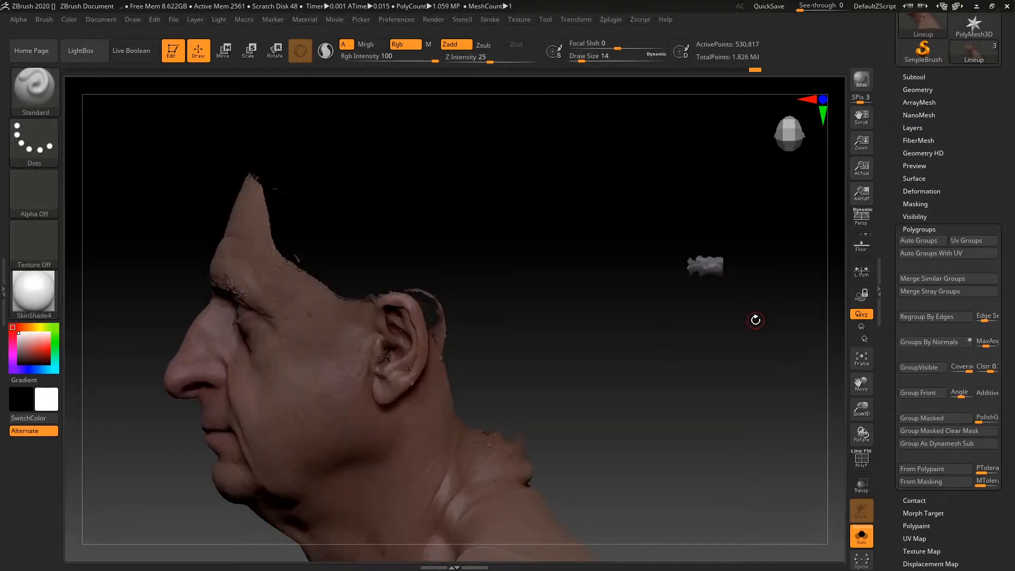
pyautogui.keyDown('ctrl'); pyautogui.moveTo(744, 312); pyautogui.dragTo(737, 332); pyautogui.keyUp('ctrl')
pyautogui.keyDown('ctrl'); pyautogui.keyDown('shift'); pyautogui.click(720, 270); pyautogui.keyUp('shift'); pyautogui.keyUp('ctrl')
# Turn on double-sided display for the Lineup mesh.
pyautogui.moveTo(906, 536); pyautogui.dragTo(949, 475)
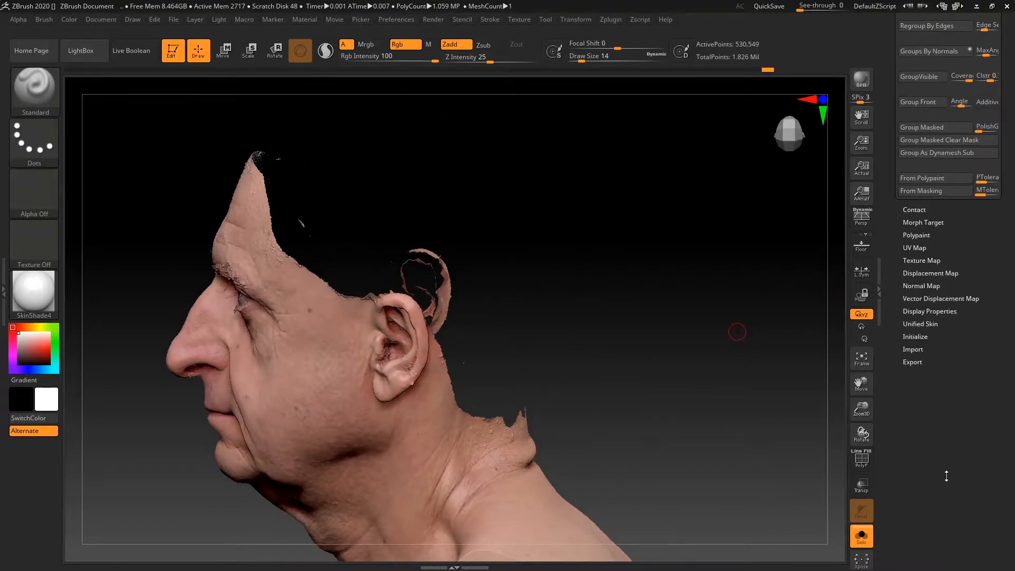
pyautogui.click(929, 299)
pyautogui.click(923, 235)
pyautogui.moveTo(626, 272)
pyautogui.mouseDown()
pyautogui.moveTo(590, 279)
pyautogui.moveTo(524, 390)
pyautogui.moveTo(141, 430)
pyautogui.moveTo(728, 272)
pyautogui.moveTo(773, 277)
pyautogui.moveTo(698, 303)
pyautogui.moveTo(741, 358)
pyautogui.moveTo(713, 325)
pyautogui.moveTo(722, 324)
pyautogui.moveTo(705, 336)
pyautogui.moveTo(630, 317)
pyautogui.moveTo(663, 344)
pyautogui.moveTo(659, 323)
pyautogui.moveTo(666, 332)
pyautogui.mouseUp()
# Select the Cap removal subtool and project all visible subtools onto it with Dist 0.02 and both Geometry and Color enabled.
pyautogui.scroll(8, 922, 98)
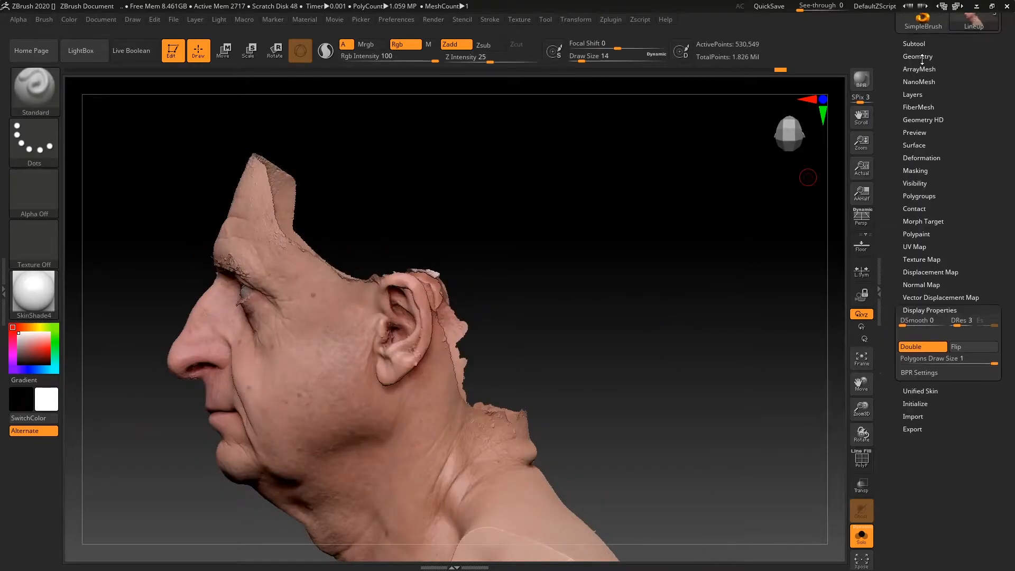
pyautogui.click(919, 125)
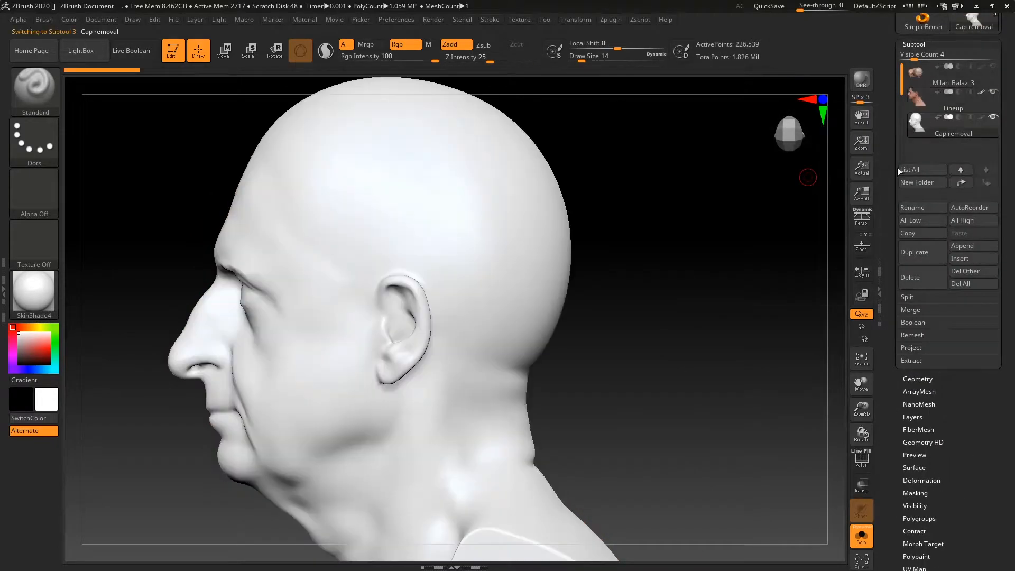
pyautogui.keyDown('alt'); pyautogui.moveTo(709, 375); pyautogui.dragTo(738, 318); pyautogui.keyUp('alt')
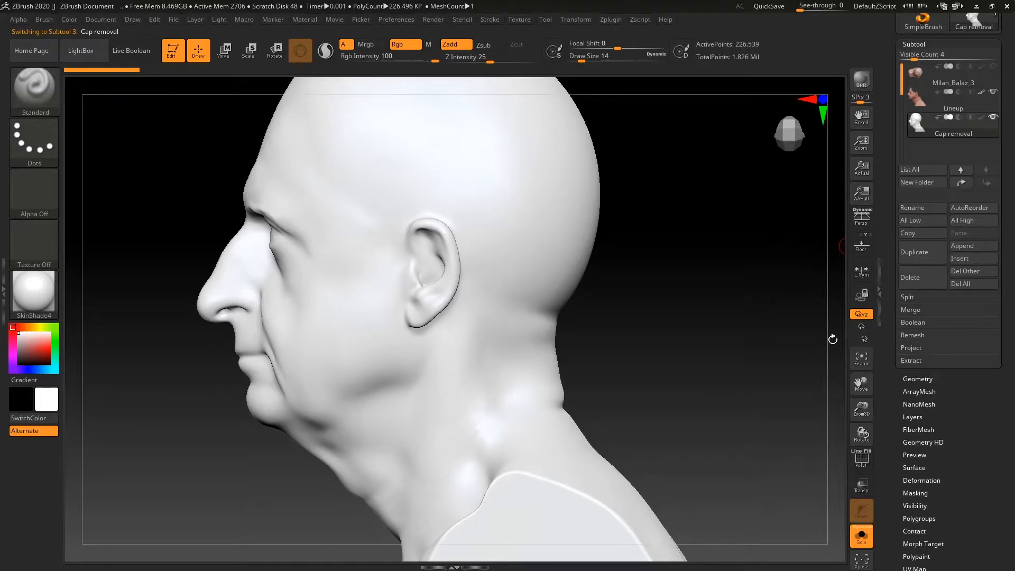
pyautogui.click(912, 348)
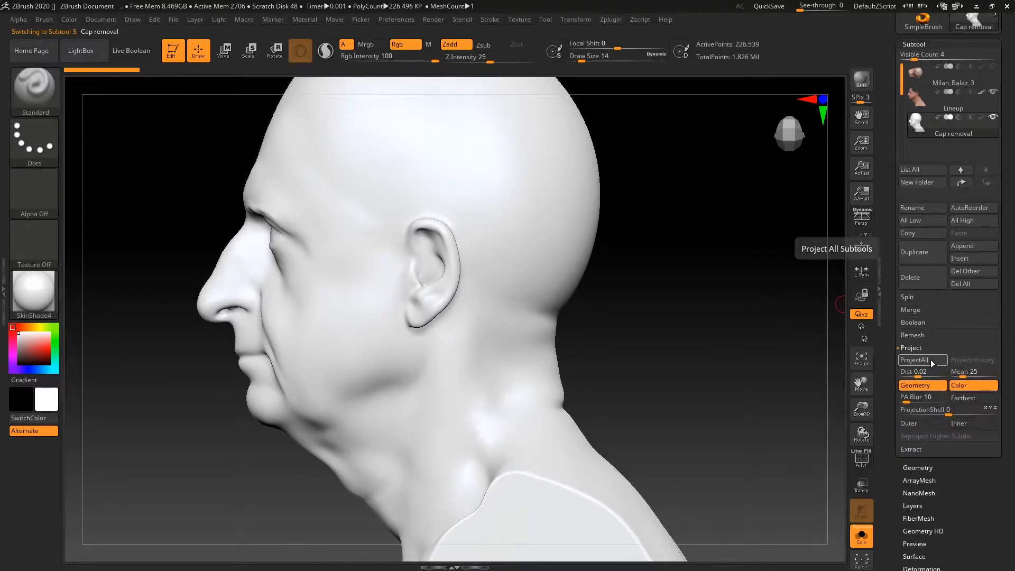
pyautogui.click(931, 361)
pyautogui.click(792, 381)
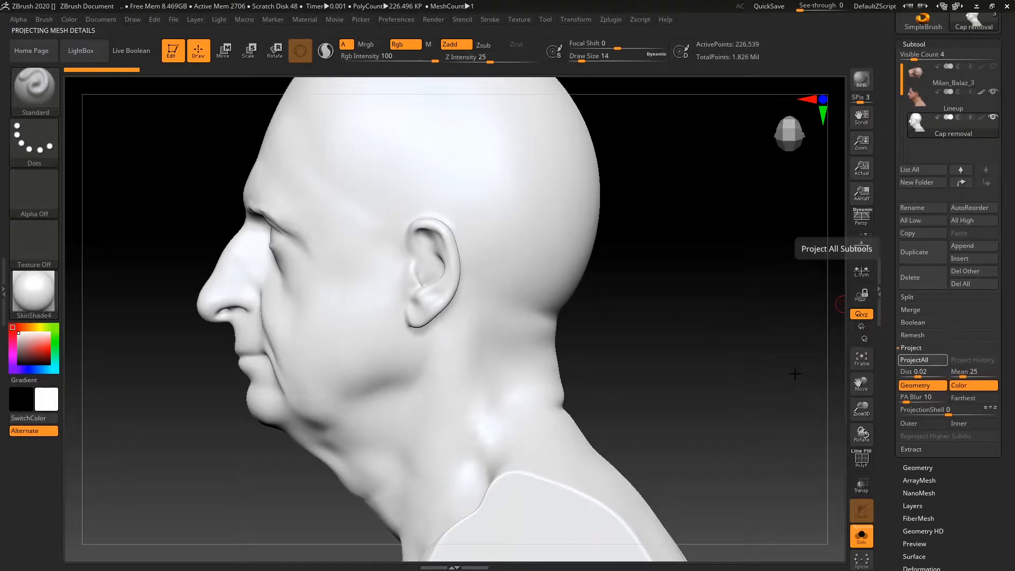
pyautogui.moveTo(796, 373); pyautogui.dragTo(636, 396)
pyautogui.moveTo(727, 332); pyautogui.dragTo(678, 340)
# Undo and restore the projection to compare the ear area, and switch to the ClayBuildup brush.
pyautogui.hotkey('ctrl', 'z')
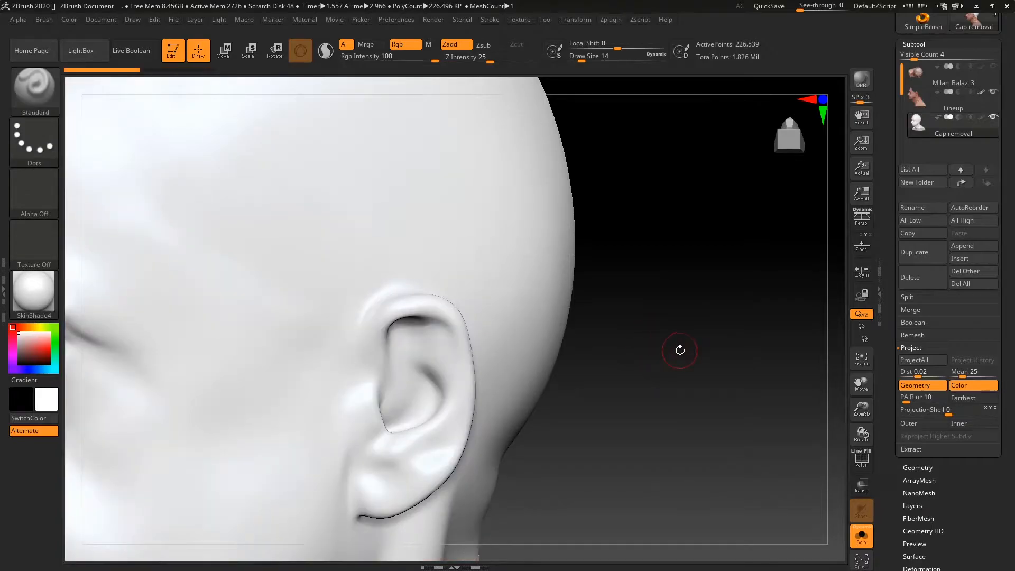
pyautogui.hotkey('ctrl', 'z')
pyautogui.press('b')
pyautogui.press('c')
pyautogui.press('b')
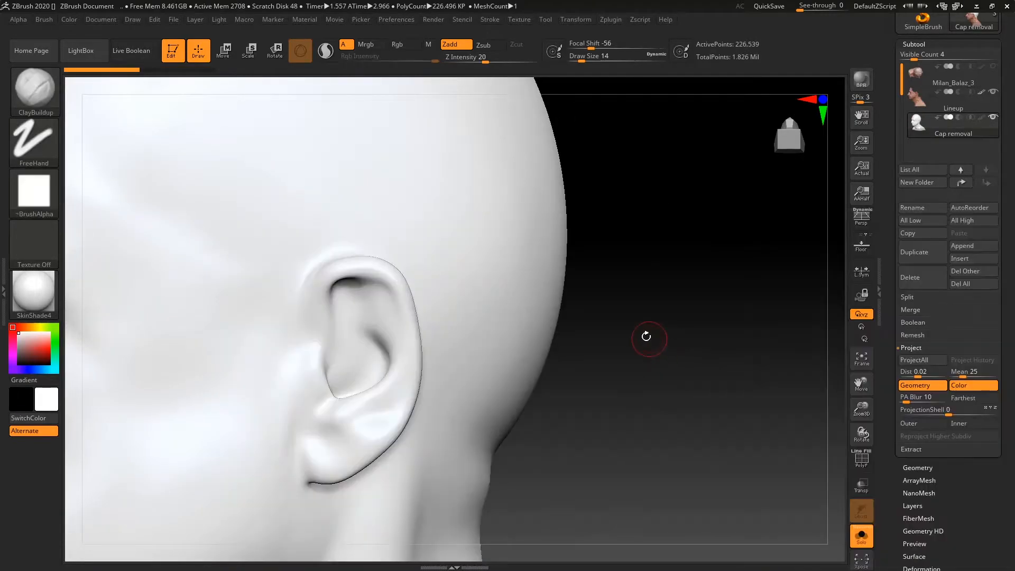
pyautogui.hotkey('ctrl', 'shift', 'z')
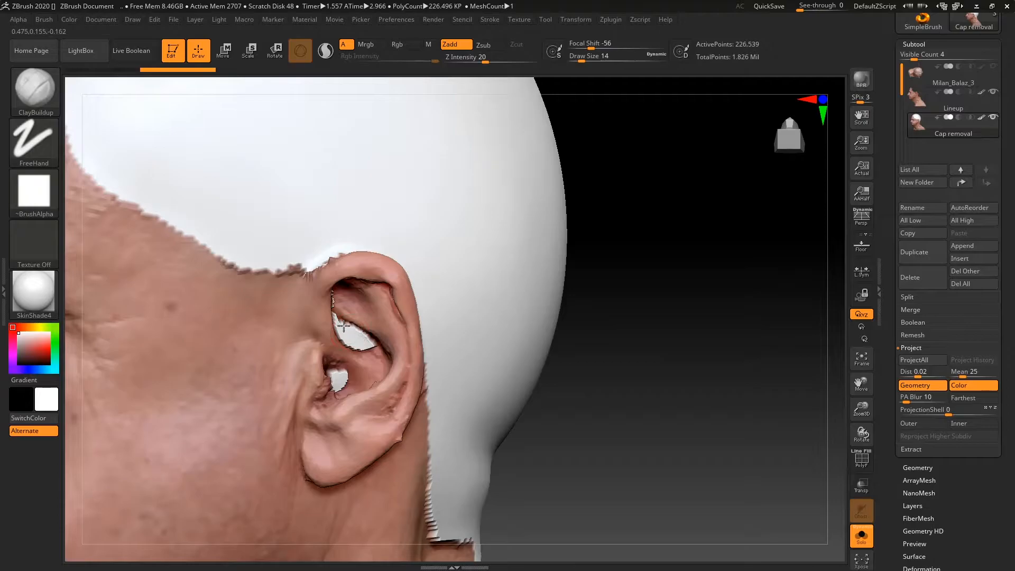
# Build up and smooth the surface over the unprojected white gaps inside the left ear.
pyautogui.moveTo(358, 343); pyautogui.dragTo(352, 333)
pyautogui.moveTo(654, 358)
pyautogui.mouseDown()
pyautogui.moveTo(666, 358)
pyautogui.moveTo(632, 365)
pyautogui.mouseUp()
pyautogui.keyDown('shift'); pyautogui.moveTo(332, 305); pyautogui.dragTo(330, 296); pyautogui.keyUp('shift')
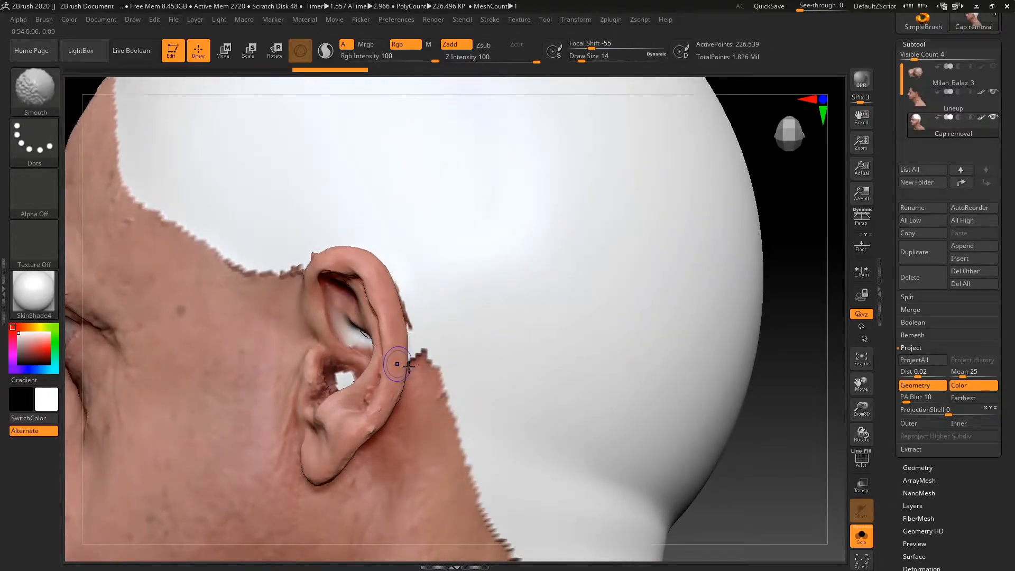
pyautogui.moveTo(782, 460); pyautogui.dragTo(536, 434)
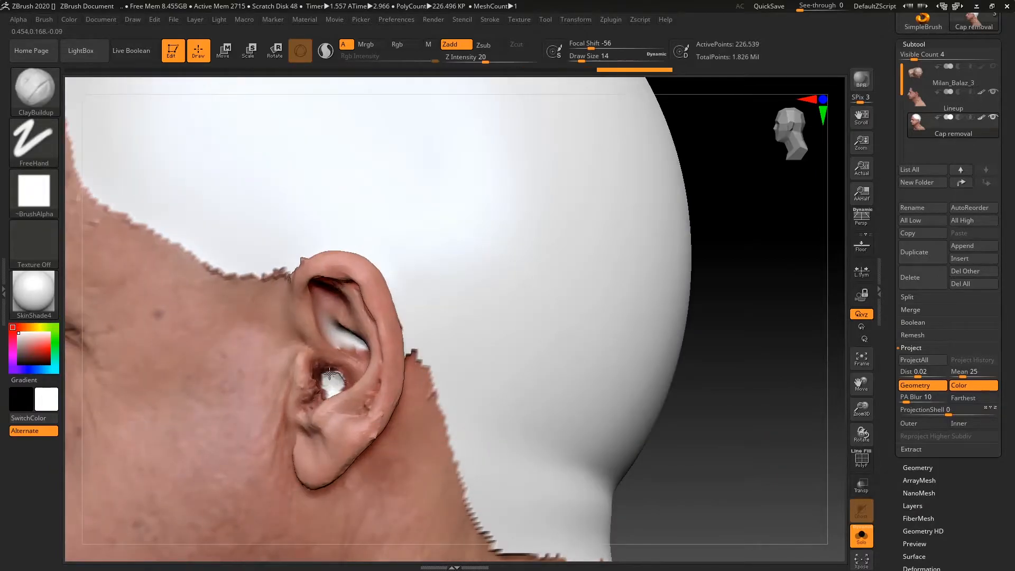
# Build up the unprojected gaps inside the right ear with ClayBuildup and project the scan onto the mesh again.
pyautogui.moveTo(732, 399)
pyautogui.mouseDown()
pyautogui.moveTo(741, 415)
pyautogui.moveTo(453, 401)
pyautogui.mouseUp()
pyautogui.press('shift')
pyautogui.keyDown('alt'); pyautogui.moveTo(722, 405); pyautogui.dragTo(801, 280); pyautogui.keyUp('alt')
pyautogui.moveTo(372, 302); pyautogui.dragTo(381, 318)
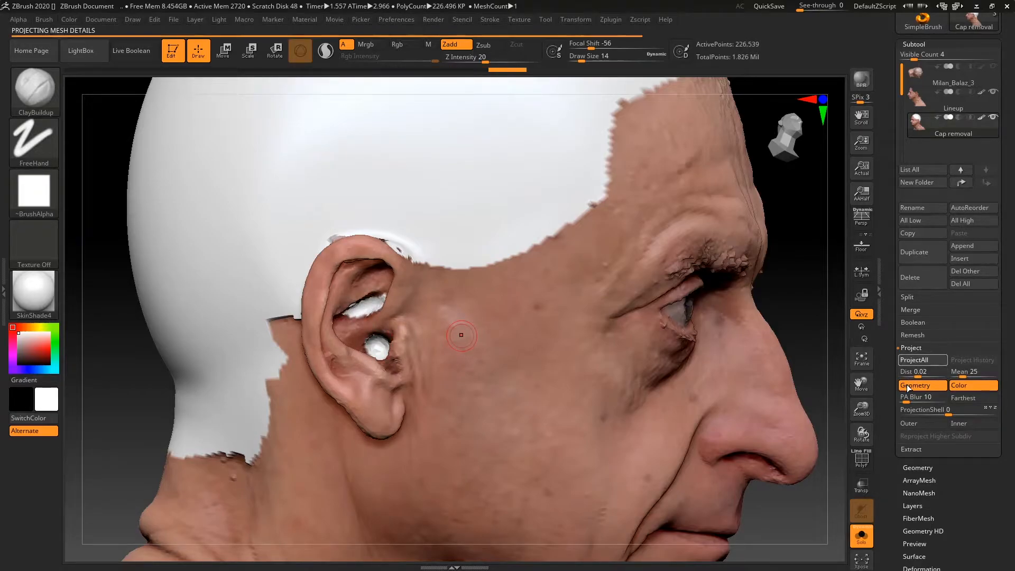
pyautogui.moveTo(371, 341); pyautogui.dragTo(398, 352)
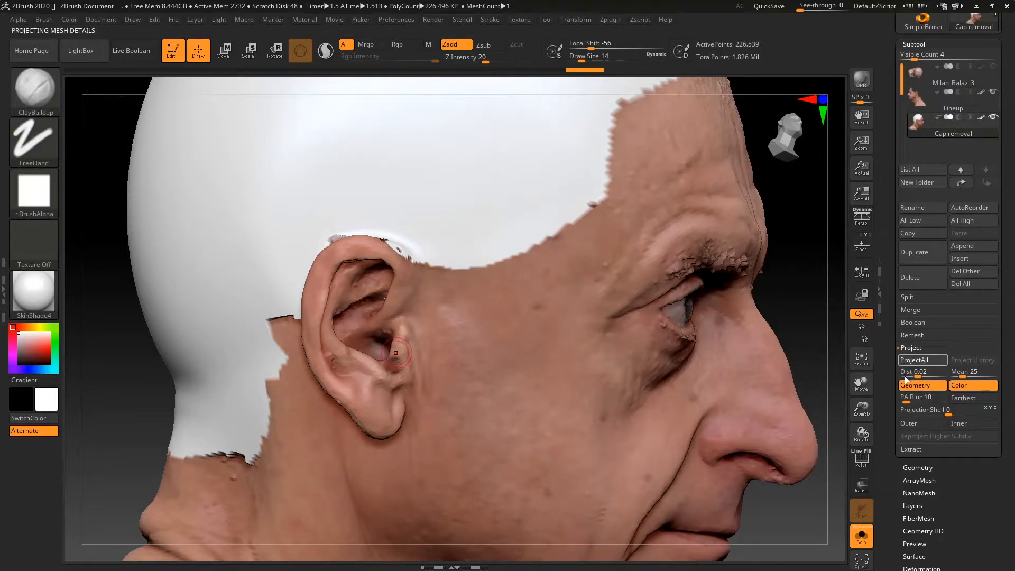
# Smooth the rough interior of the left ear and reproject the scan details onto it.
pyautogui.moveTo(763, 274)
pyautogui.mouseDown()
pyautogui.moveTo(794, 268)
pyautogui.moveTo(676, 286)
pyautogui.mouseUp()
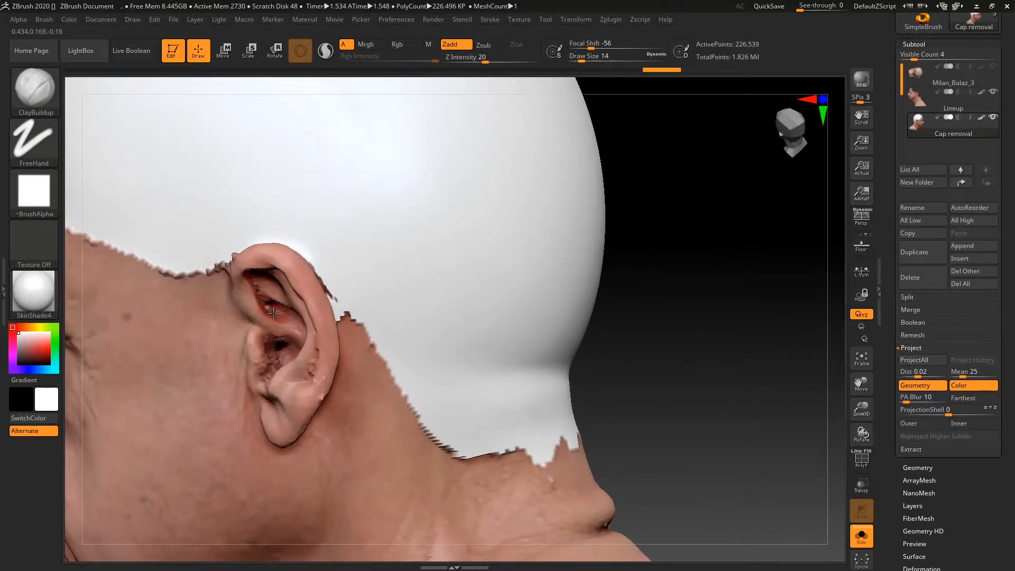
pyautogui.press('shift')
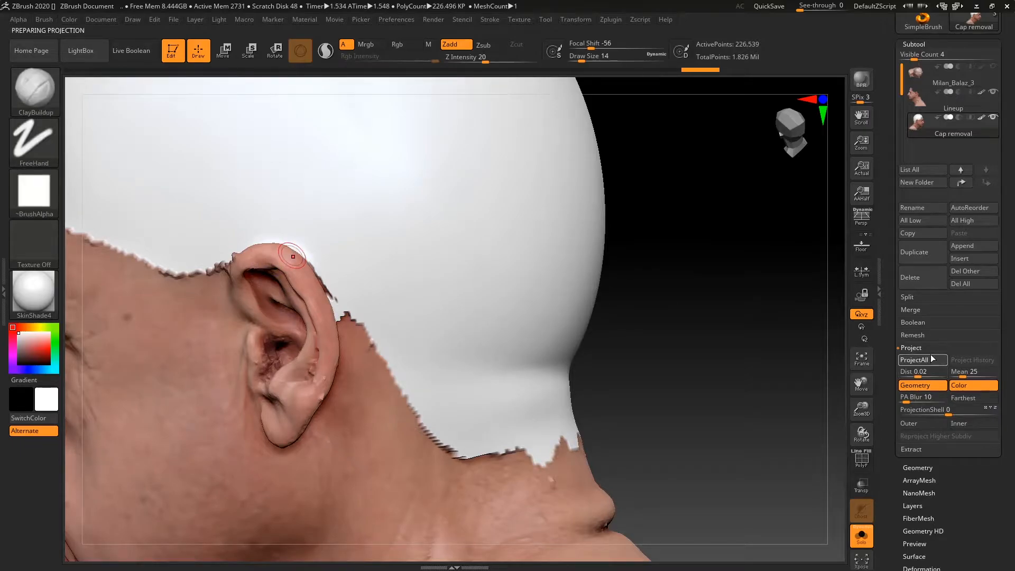
pyautogui.moveTo(671, 290); pyautogui.dragTo(713, 339)
# Fill the Cap removal head with a skin tone sampled from the forehead (R 214, G 156, B 145) and reproject the scan.
pyautogui.keyDown('alt'); pyautogui.moveTo(765, 398); pyautogui.dragTo(719, 281); pyautogui.keyUp('alt')
pyautogui.keyDown('alt'); pyautogui.moveTo(704, 372); pyautogui.dragTo(660, 353); pyautogui.keyUp('alt')
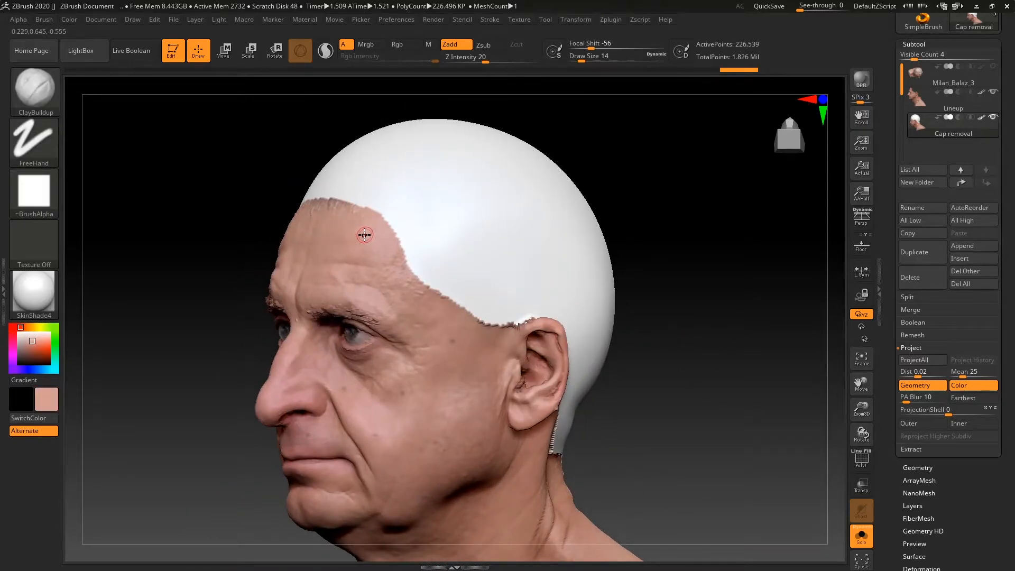
pyautogui.click(71, 21)
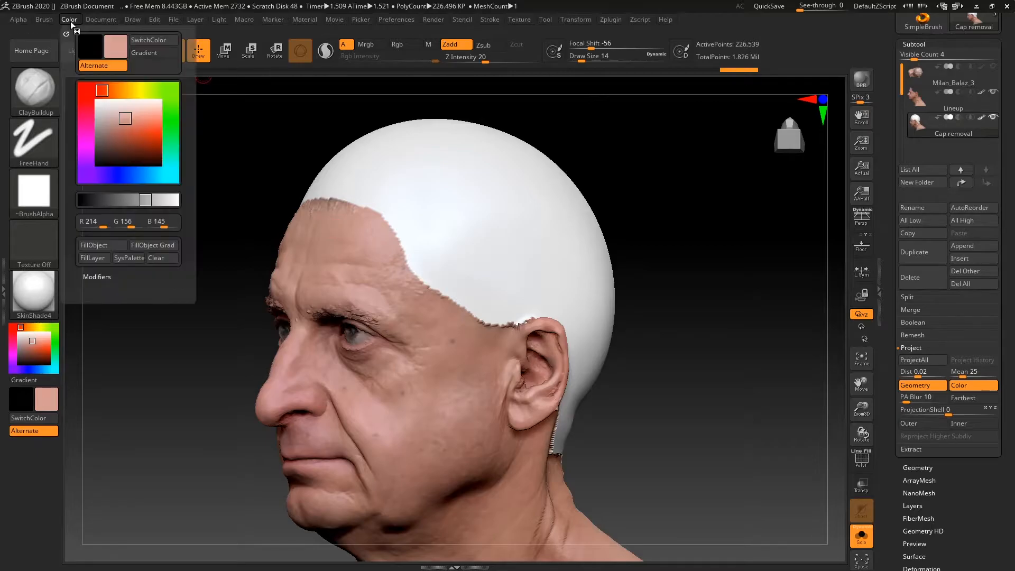
pyautogui.click(117, 244)
pyautogui.keyDown('alt'); pyautogui.moveTo(678, 326); pyautogui.dragTo(719, 303); pyautogui.keyUp('alt')
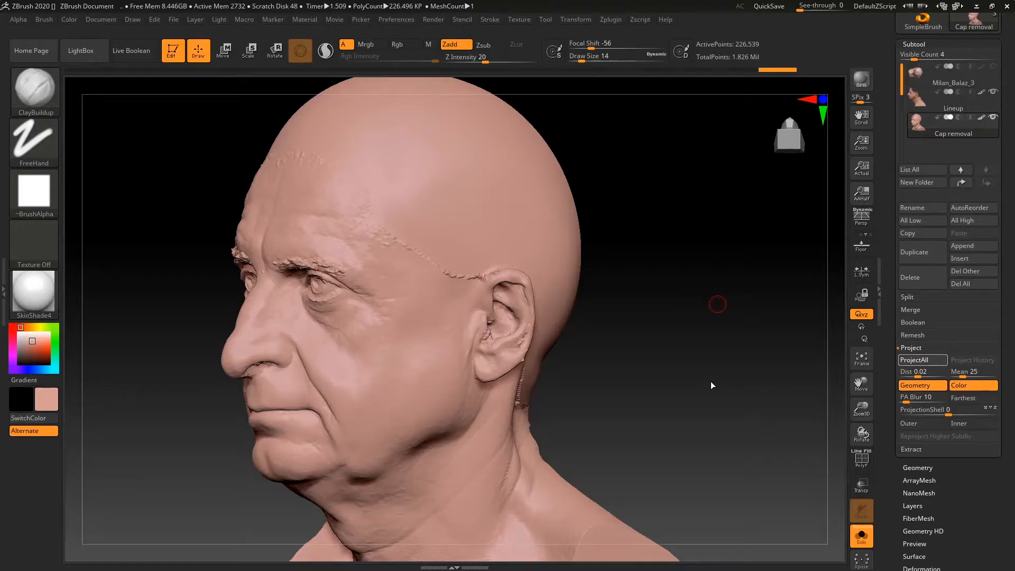
pyautogui.moveTo(681, 291); pyautogui.dragTo(672, 312)
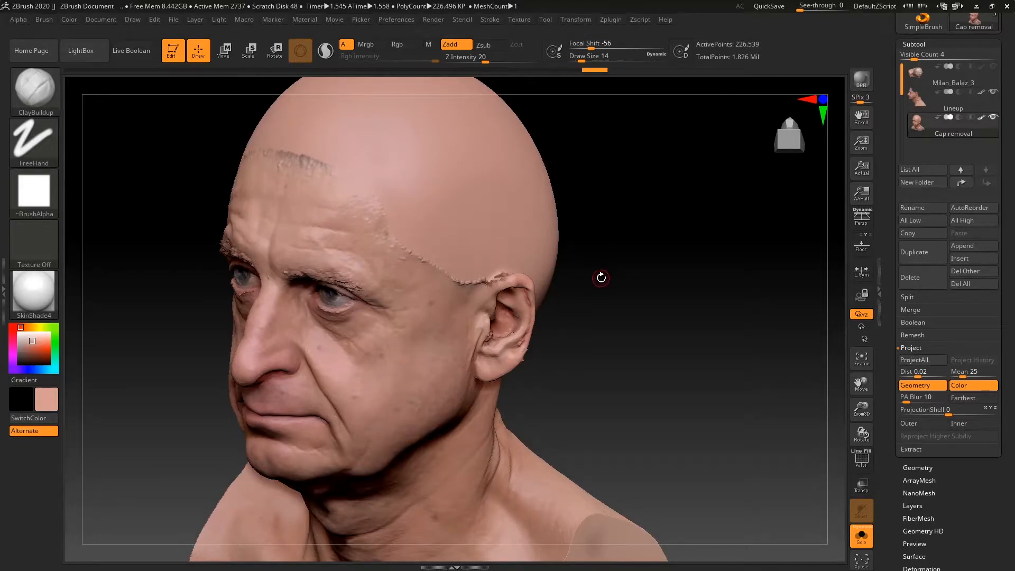
# Refill the whole head with the same skin tone and run ProjectAll once more.
pyautogui.click(71, 18)
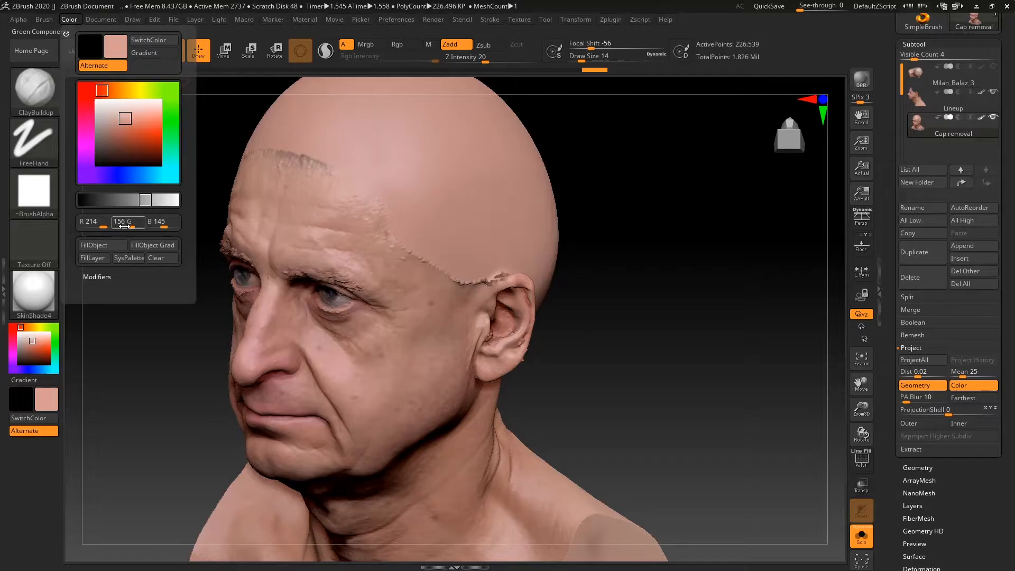
pyautogui.click(105, 247)
pyautogui.click(919, 365)
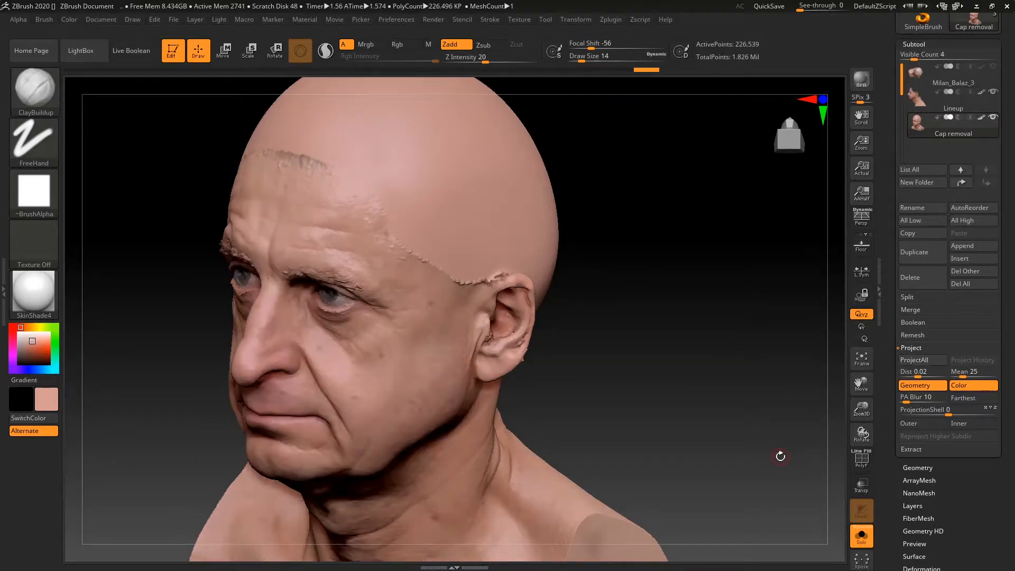
pyautogui.moveTo(688, 289)
pyautogui.mouseDown()
pyautogui.moveTo(692, 303)
pyautogui.moveTo(678, 283)
pyautogui.moveTo(653, 284)
pyautogui.moveTo(656, 312)
pyautogui.moveTo(728, 278)
pyautogui.moveTo(696, 288)
pyautogui.moveTo(671, 323)
pyautogui.moveTo(657, 296)
pyautogui.moveTo(705, 317)
pyautogui.moveTo(675, 315)
pyautogui.moveTo(733, 364)
pyautogui.moveTo(695, 365)
pyautogui.moveTo(721, 401)
pyautogui.mouseUp()
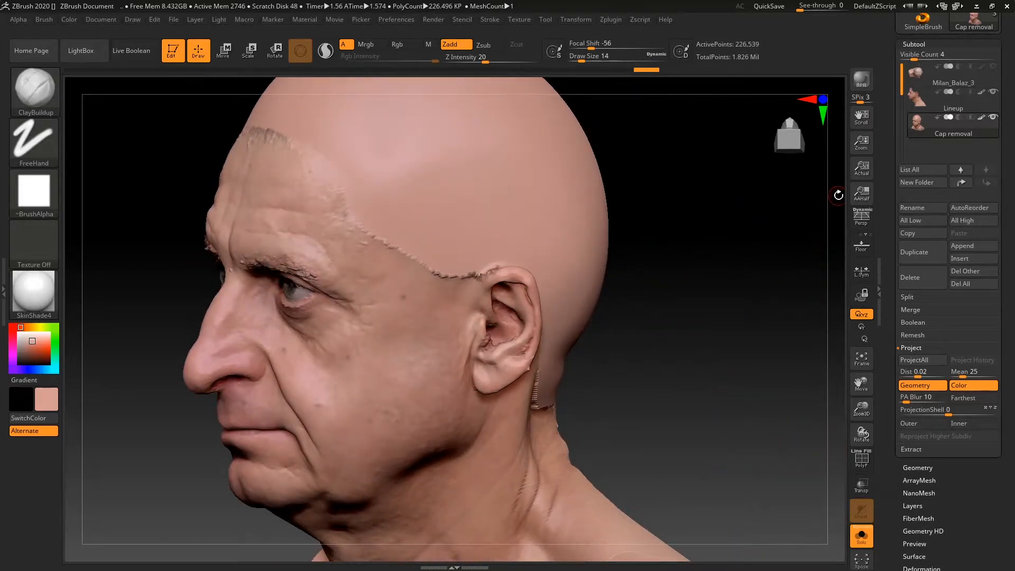
# Divide the Cap removal mesh to subdivision level 4 and project the scan details onto the denser mesh.
pyautogui.click(915, 44)
pyautogui.click(918, 58)
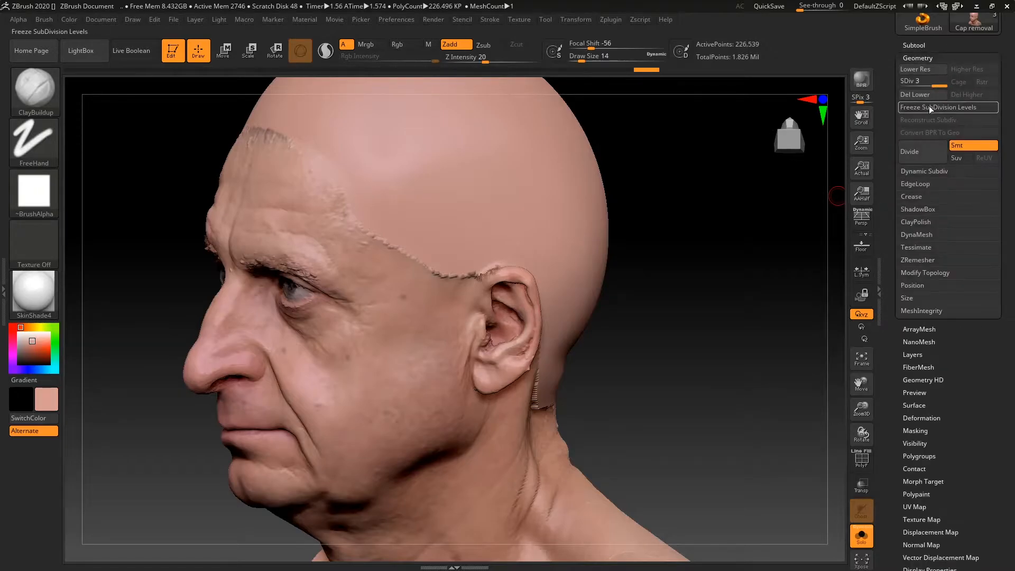
pyautogui.click(922, 151)
pyautogui.click(921, 46)
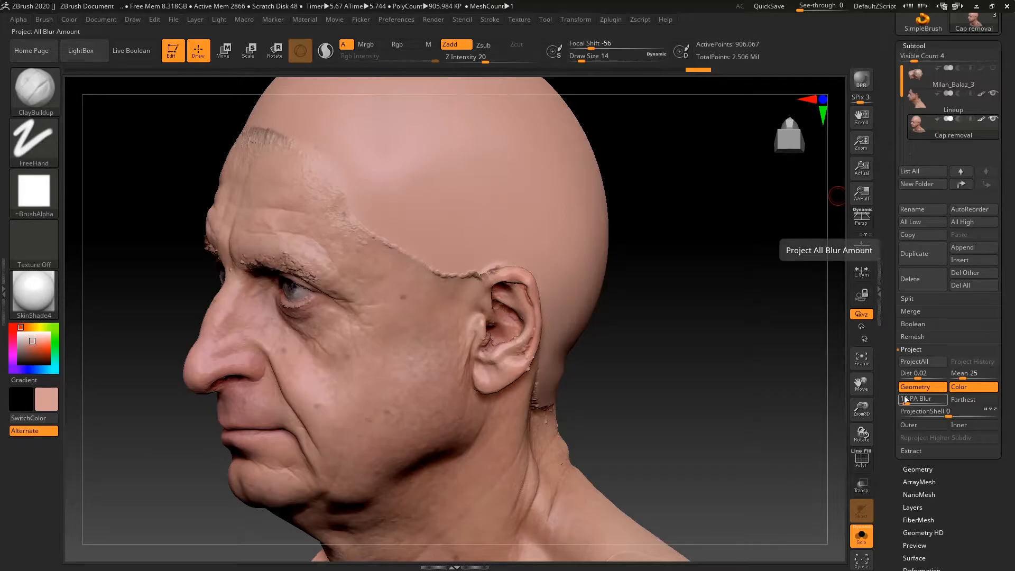
# Divide the mesh once more to subdivision level 5 and project the finest scan details onto it.
pyautogui.click(914, 46)
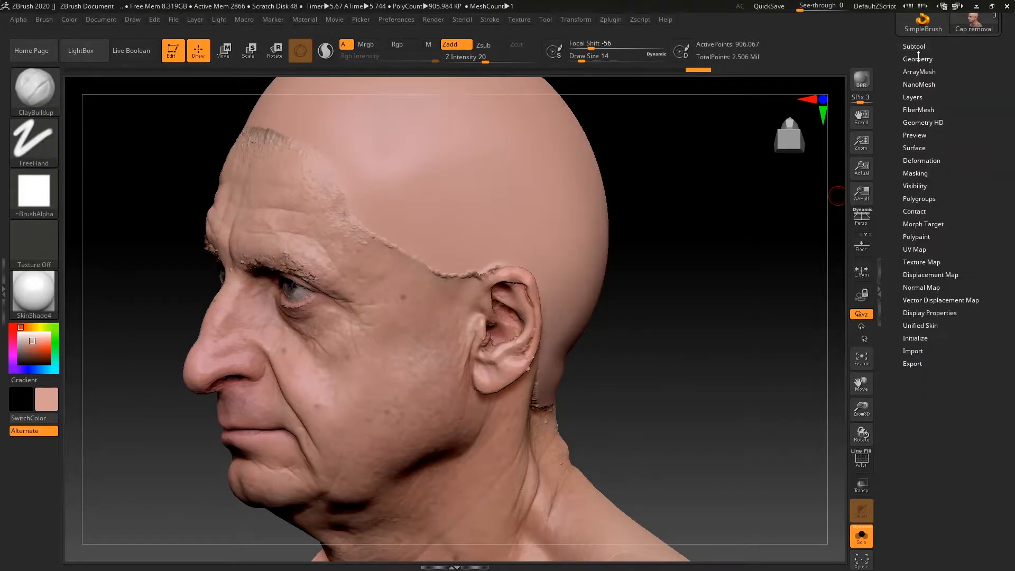
pyautogui.click(918, 59)
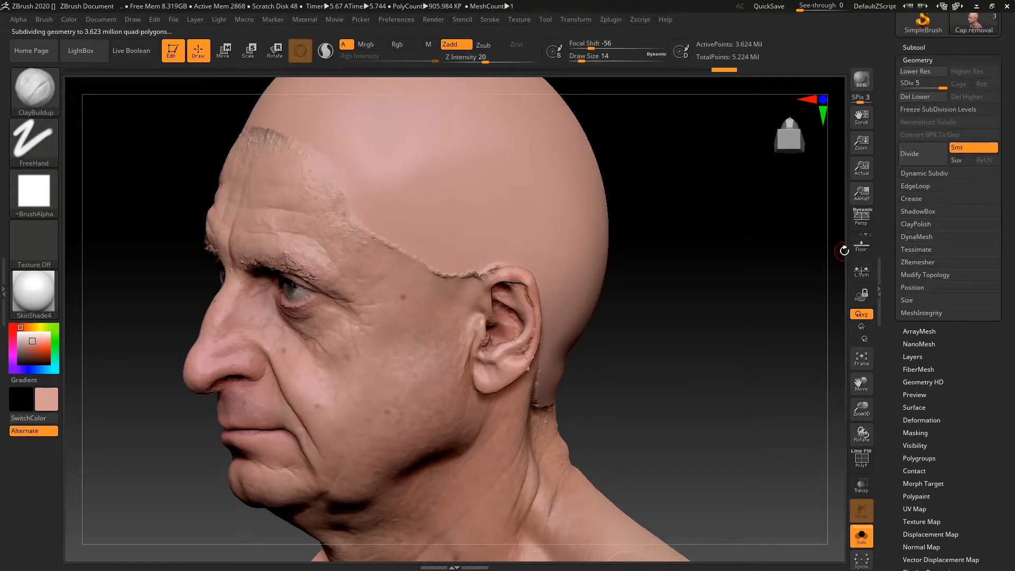
pyautogui.click(922, 59)
pyautogui.click(923, 46)
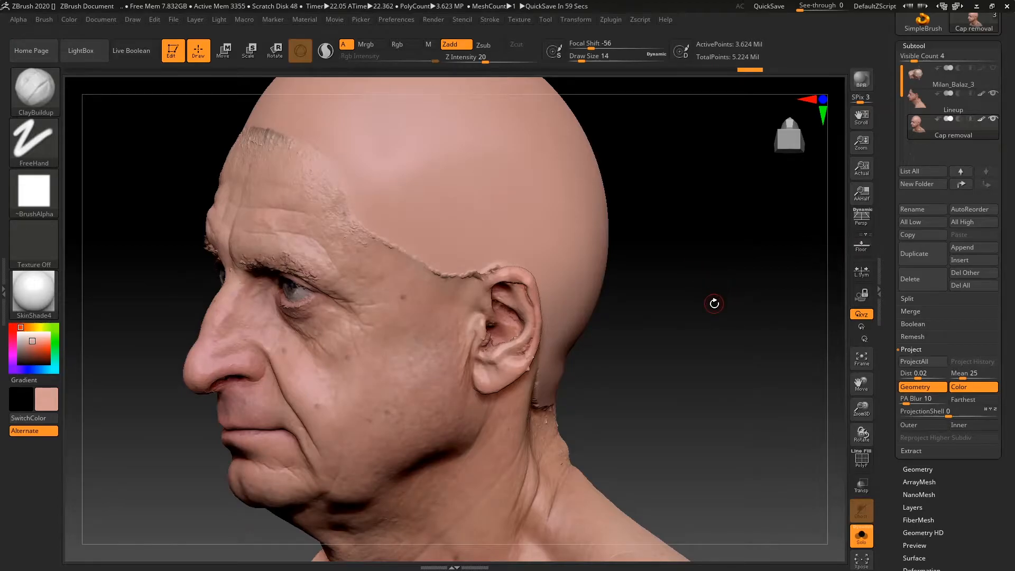
# Snap the head to its front view and save the tool as a new version with the file name ending in _4.
pyautogui.keyDown('shift'); pyautogui.moveTo(715, 296); pyautogui.dragTo(747, 300); pyautogui.keyUp('shift')
pyautogui.scroll(5, 893, 93)
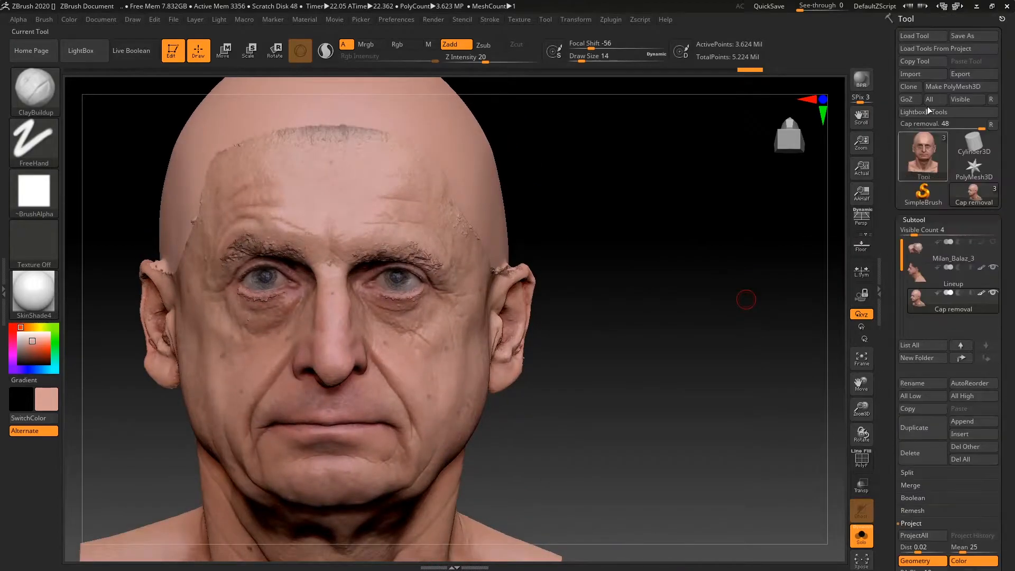
pyautogui.click(971, 36)
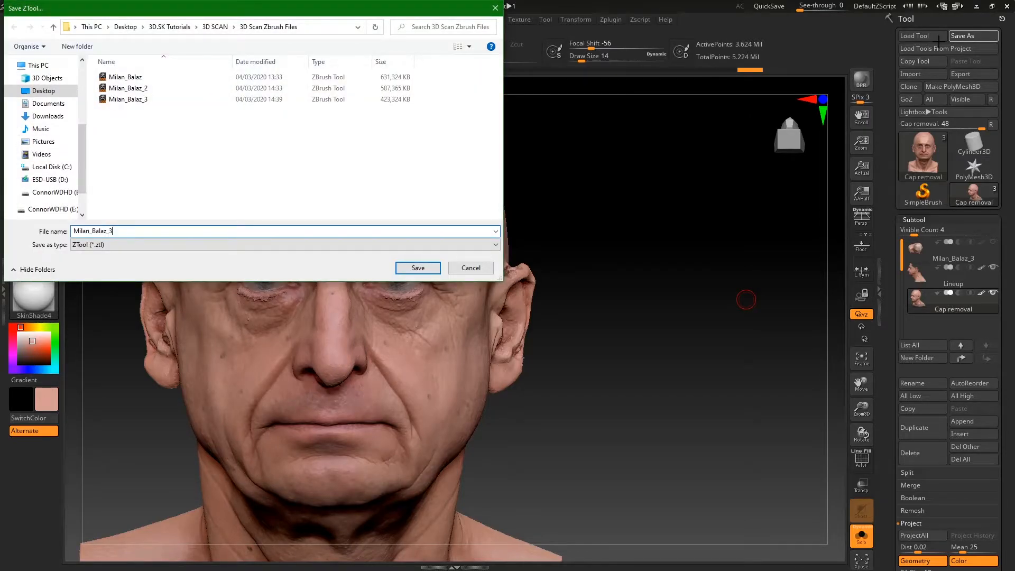
pyautogui.press('BackSpace')
pyautogui.write('4')
pyautogui.press('Return')
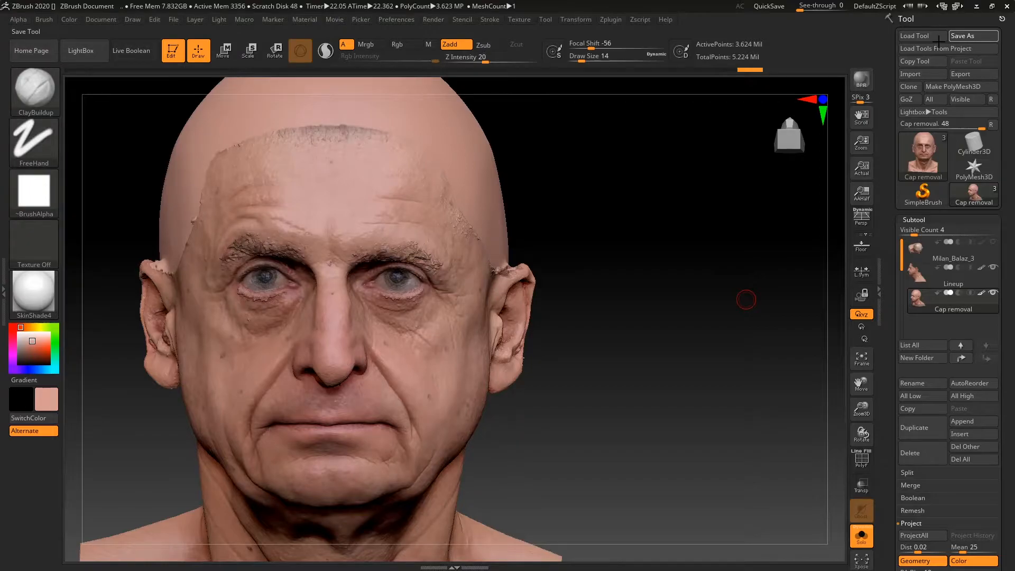
# Compare the Lineup scan with the projected Cap removal head, and inspect its skin detail around the eye and ear.
pyautogui.moveTo(708, 294)
pyautogui.mouseDown()
pyautogui.moveTo(734, 287)
pyautogui.moveTo(715, 296)
pyautogui.moveTo(709, 321)
pyautogui.moveTo(748, 318)
pyautogui.moveTo(720, 292)
pyautogui.moveTo(730, 324)
pyautogui.moveTo(688, 325)
pyautogui.moveTo(763, 392)
pyautogui.moveTo(782, 394)
pyautogui.mouseUp()
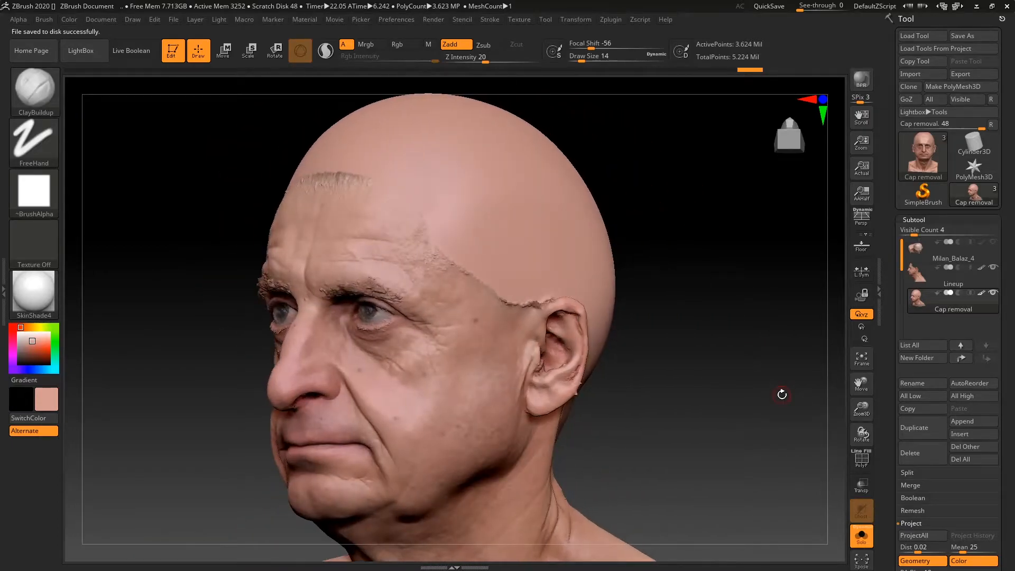
pyautogui.click(916, 277)
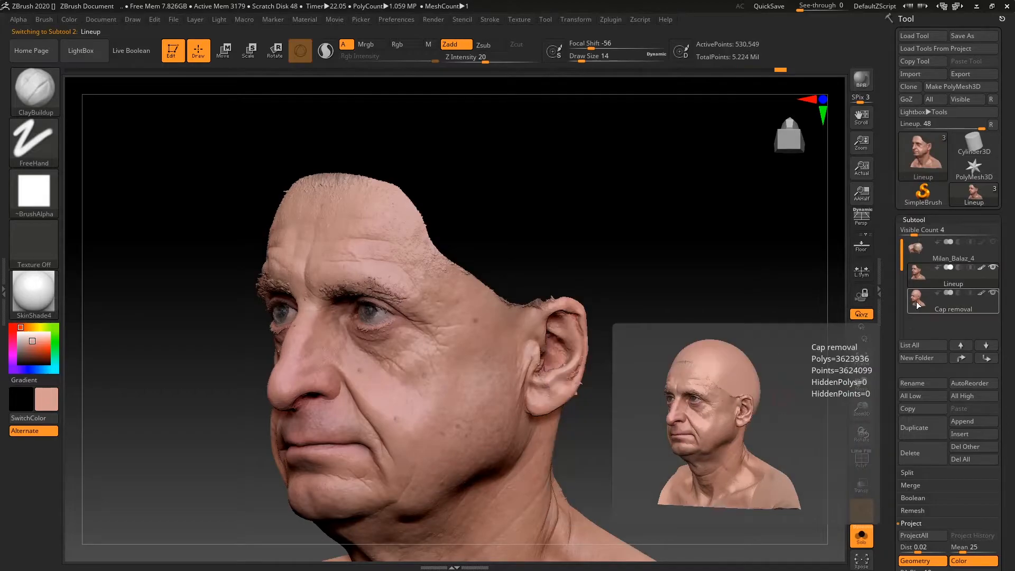
pyautogui.click(916, 279)
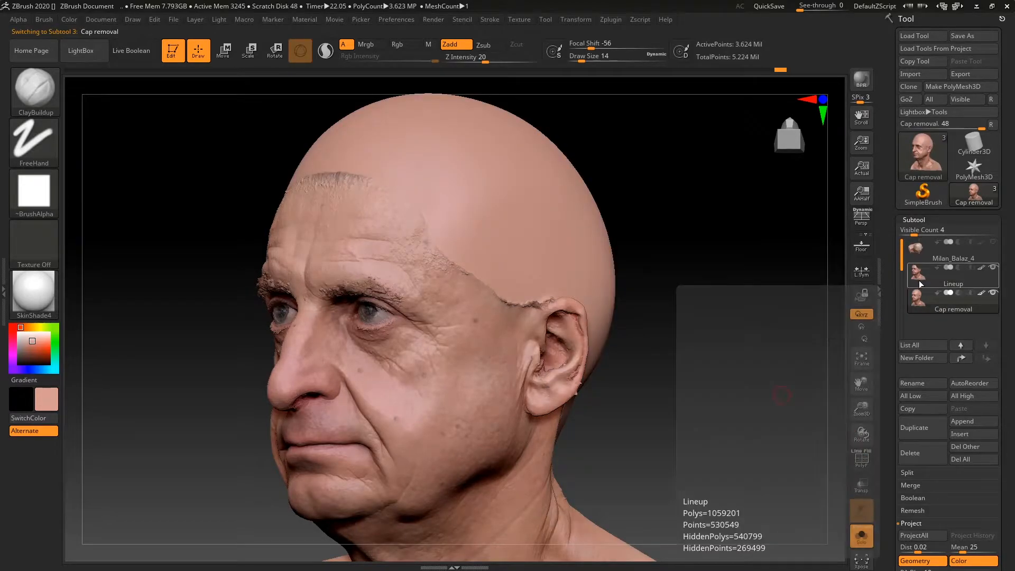
pyautogui.click(919, 307)
pyautogui.keyDown('alt'); pyautogui.moveTo(724, 354); pyautogui.dragTo(787, 465); pyautogui.keyUp('alt')
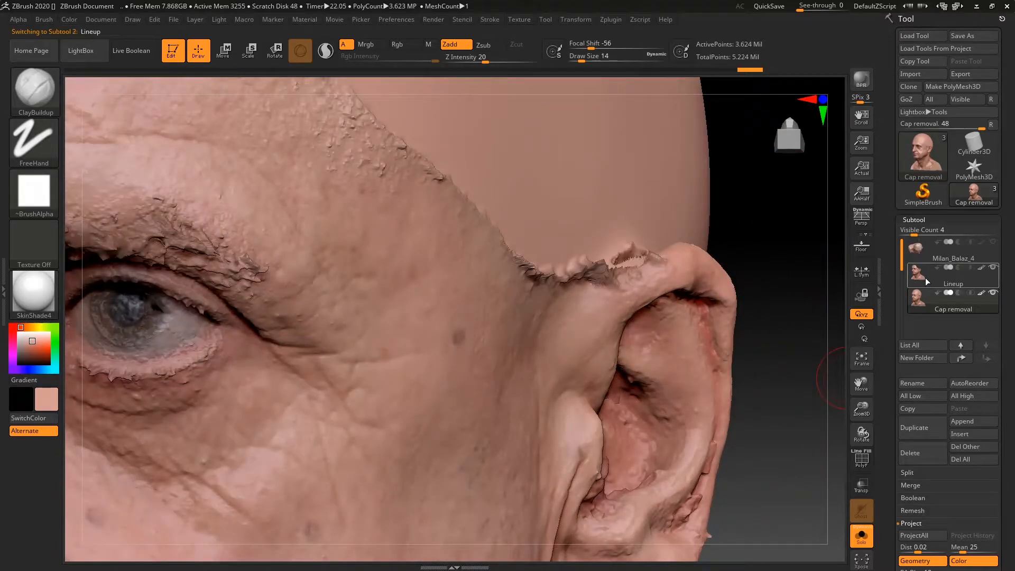
# Switch to the Lineup subtool and examine its temple skin up close, toggling the polyframe display.
pyautogui.click(926, 275)
pyautogui.keyDown('alt'); pyautogui.moveTo(763, 244); pyautogui.dragTo(706, 310); pyautogui.keyUp('alt')
pyautogui.keyDown('alt'); pyautogui.moveTo(545, 150); pyautogui.dragTo(815, 110); pyautogui.keyUp('alt')
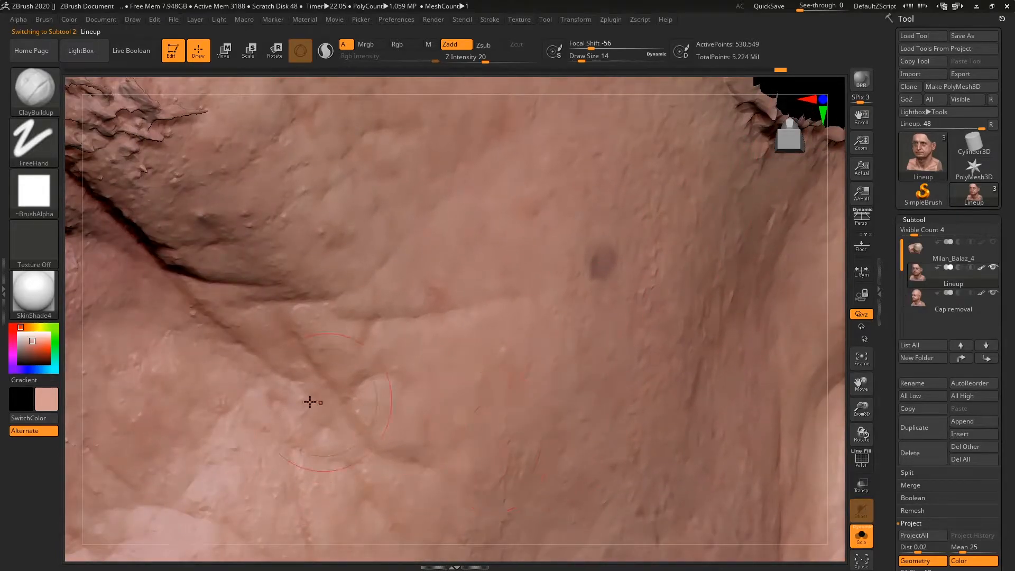
pyautogui.click(864, 467)
pyautogui.click(868, 468)
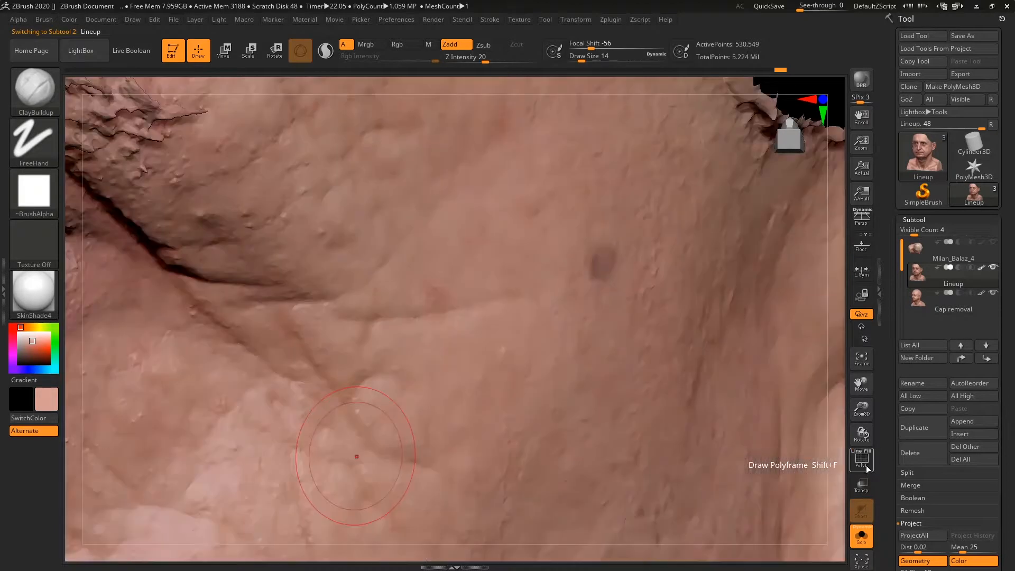
# Compare the temple skin of the Lineup and Cap removal subtools up close, and open the Cap removal geometry settings.
pyautogui.click(920, 303)
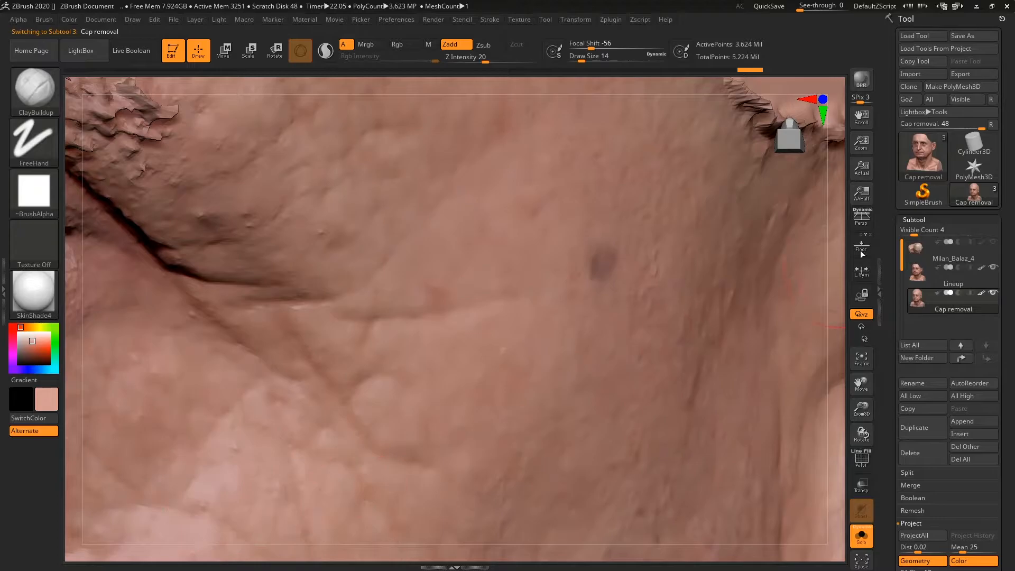
pyautogui.moveTo(918, 289)
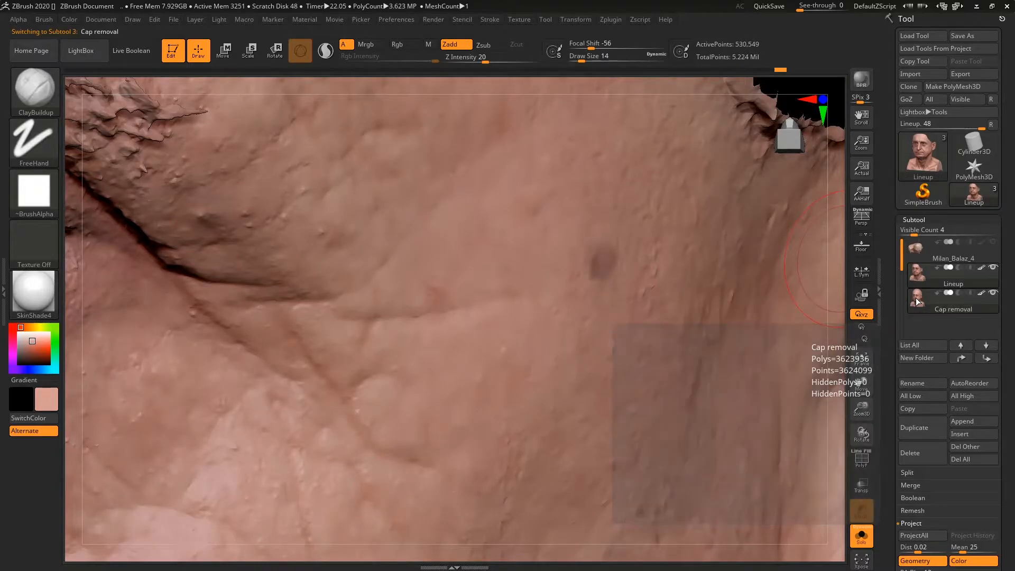
pyautogui.click(920, 276)
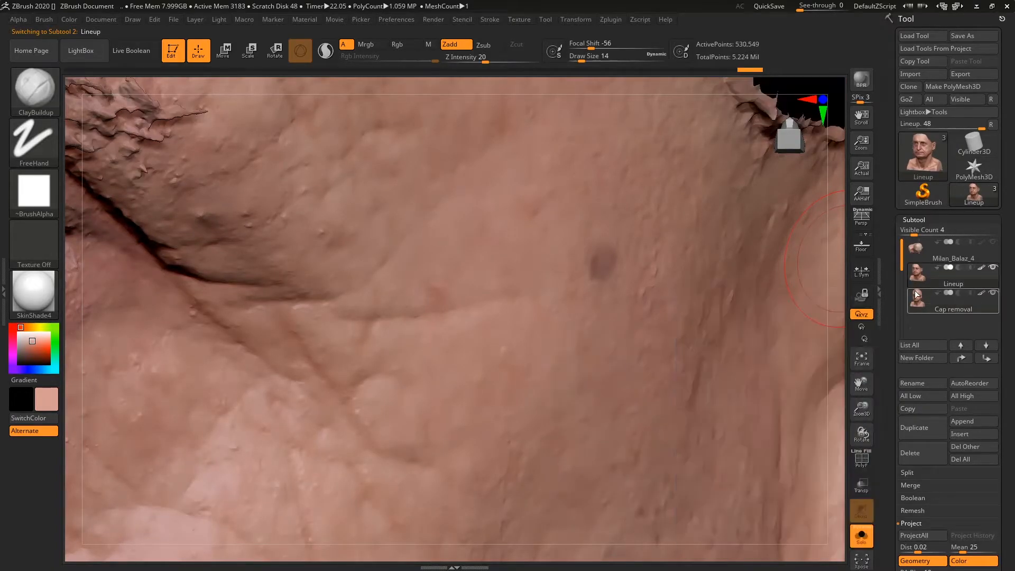
pyautogui.click(918, 301)
pyautogui.click(919, 220)
pyautogui.click(923, 233)
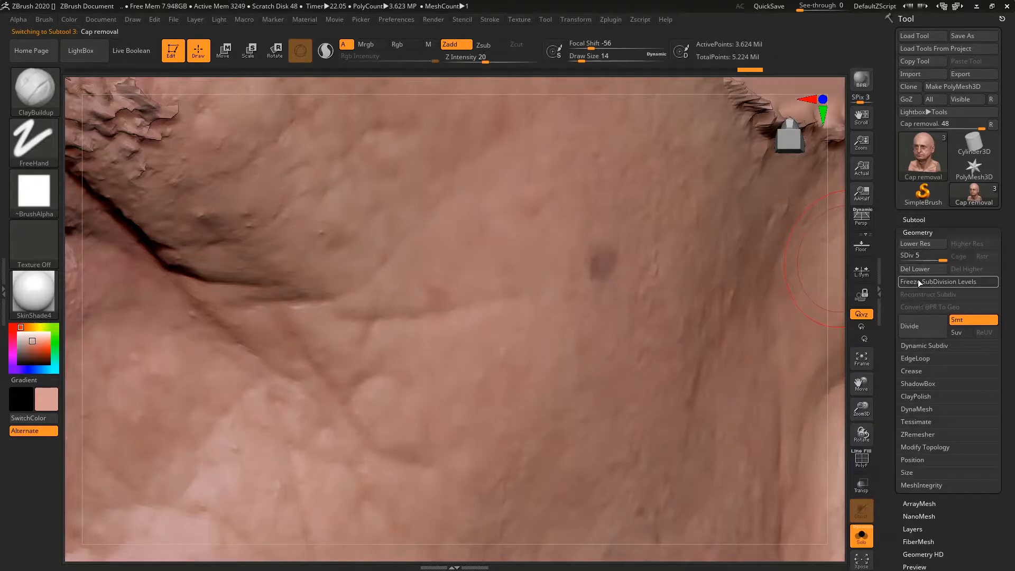
# Examine the projected cheek skin on the Cap removal head, and switch to the Lineup scan to compare.
pyautogui.keyDown('alt'); pyautogui.moveTo(836, 291); pyautogui.dragTo(830, 192); pyautogui.keyUp('alt')
pyautogui.keyDown('alt'); pyautogui.moveTo(835, 231); pyautogui.dragTo(833, 127); pyautogui.keyUp('alt')
pyautogui.keyDown('alt'); pyautogui.moveTo(466, 289); pyautogui.dragTo(187, 276); pyautogui.keyUp('alt')
pyautogui.keyDown('shift'); pyautogui.moveTo(693, 271); pyautogui.dragTo(745, 243); pyautogui.keyUp('shift')
pyautogui.moveTo(746, 243); pyautogui.dragTo(726, 402)
pyautogui.moveTo(725, 402)
pyautogui.keyDown('alt'); pyautogui.mouseDown()
pyautogui.moveTo(747, 338)
pyautogui.moveTo(793, 481)
pyautogui.moveTo(823, 476)
pyautogui.mouseUp(); pyautogui.keyUp('alt')
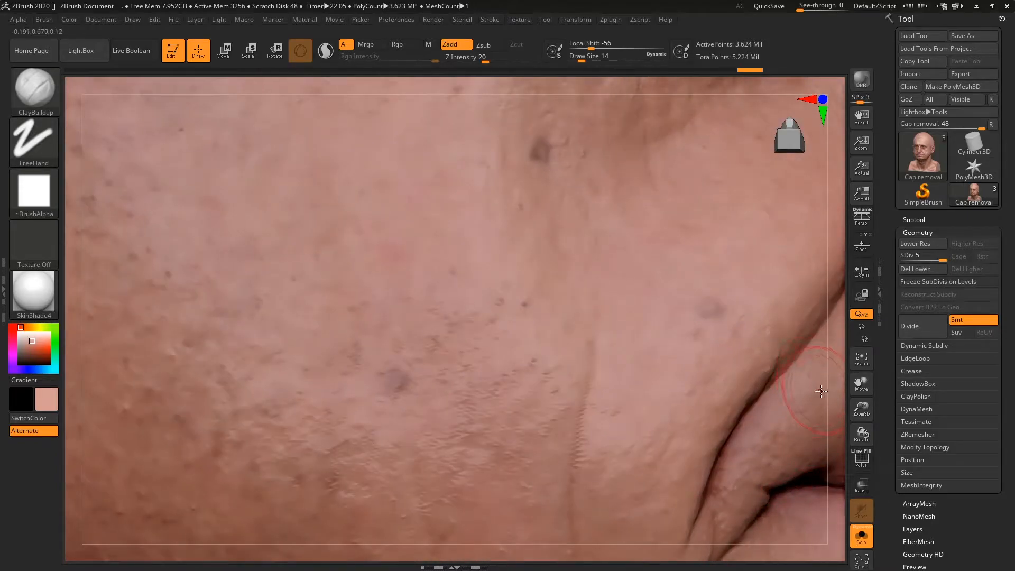
pyautogui.keyDown('alt'); pyautogui.moveTo(836, 398); pyautogui.dragTo(804, 216); pyautogui.keyUp('alt')
pyautogui.keyDown('alt'); pyautogui.moveTo(803, 322); pyautogui.dragTo(825, 423); pyautogui.keyUp('alt')
pyautogui.click(921, 218)
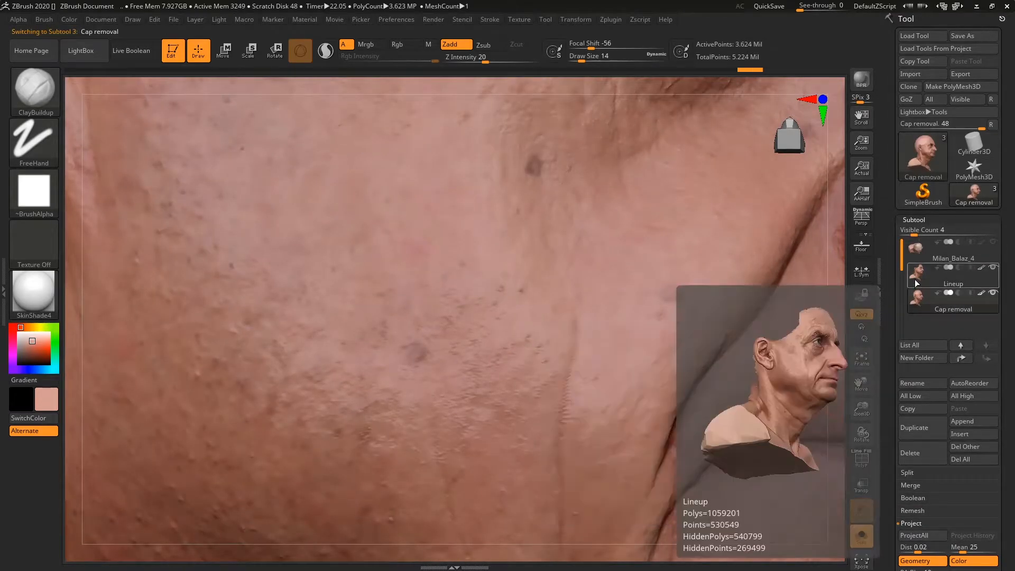
pyautogui.click(917, 282)
pyautogui.keyDown('alt'); pyautogui.moveTo(830, 314); pyautogui.dragTo(820, 260); pyautogui.keyUp('alt')
pyautogui.moveTo(819, 259); pyautogui.dragTo(743, 277)
# Select the Cap removal subtool and divide its mesh once more to subdivision level 6.
pyautogui.click(915, 220)
pyautogui.click(918, 232)
pyautogui.click(918, 221)
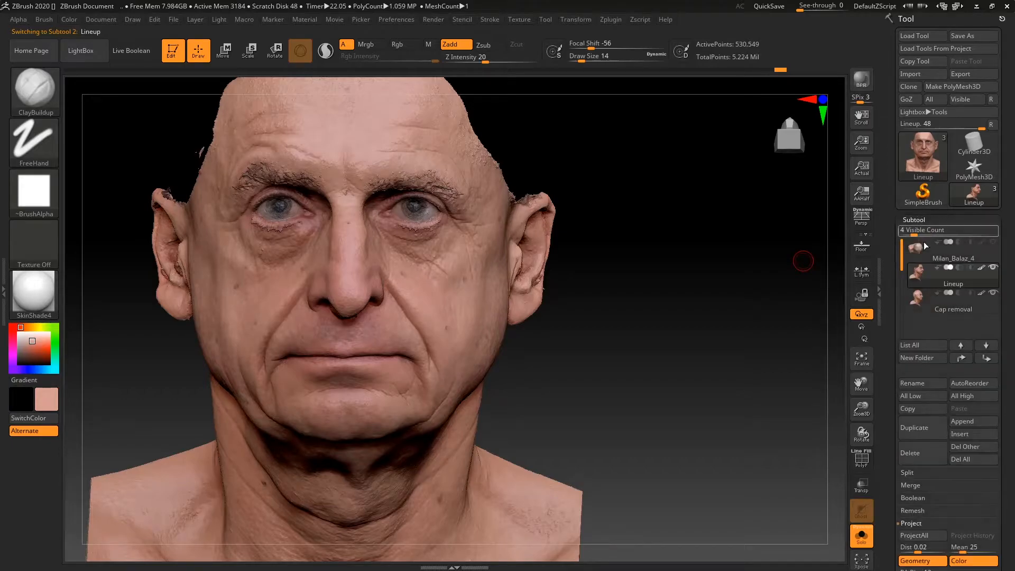
pyautogui.click(921, 298)
pyautogui.click(915, 219)
pyautogui.click(918, 233)
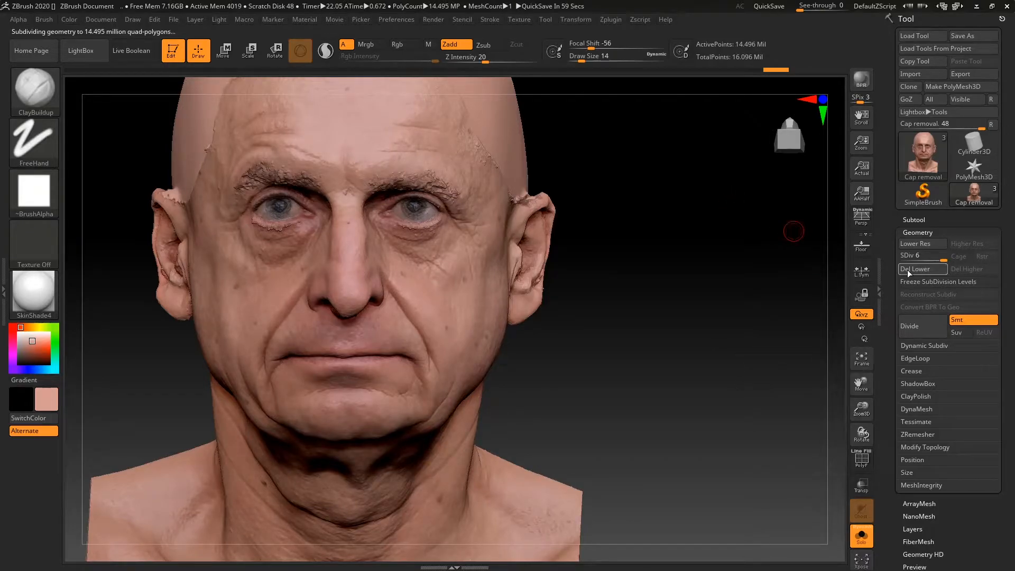
# Project the Lineup scan's geometry and color onto the Cap removal head at subdivision level 6.
pyautogui.click(926, 233)
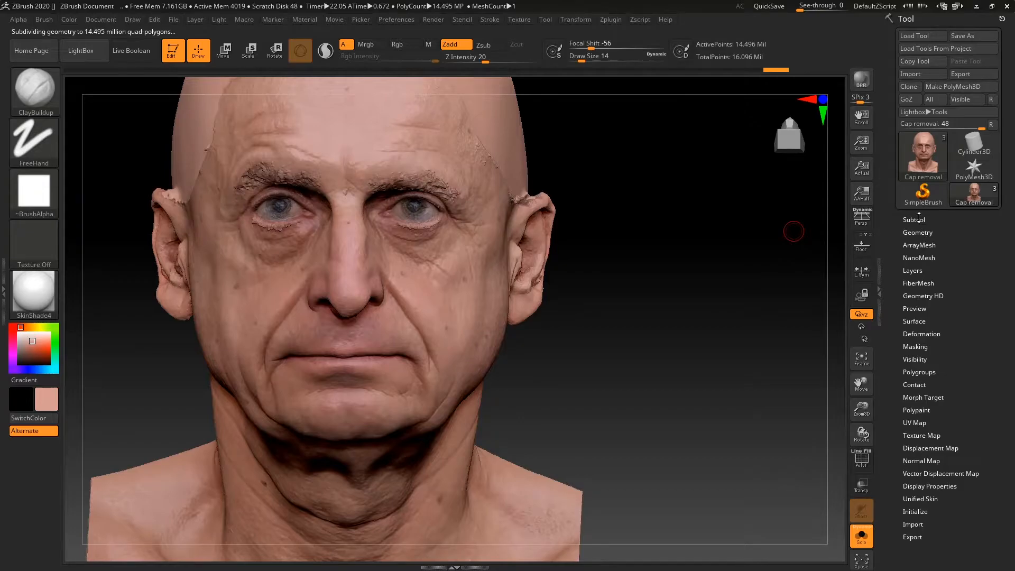
pyautogui.click(921, 219)
pyautogui.scroll(-1, 908, 479)
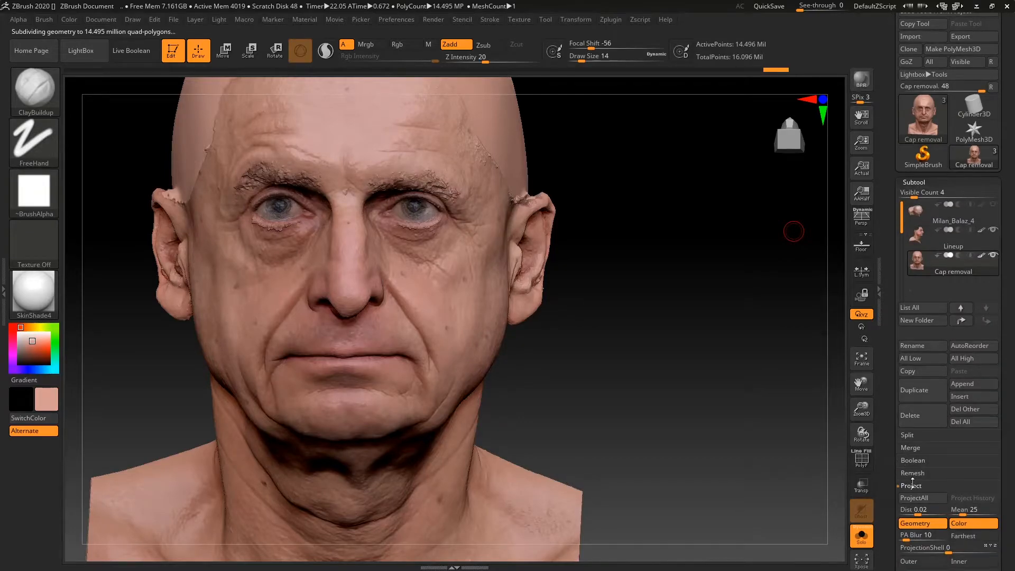
pyautogui.click(928, 505)
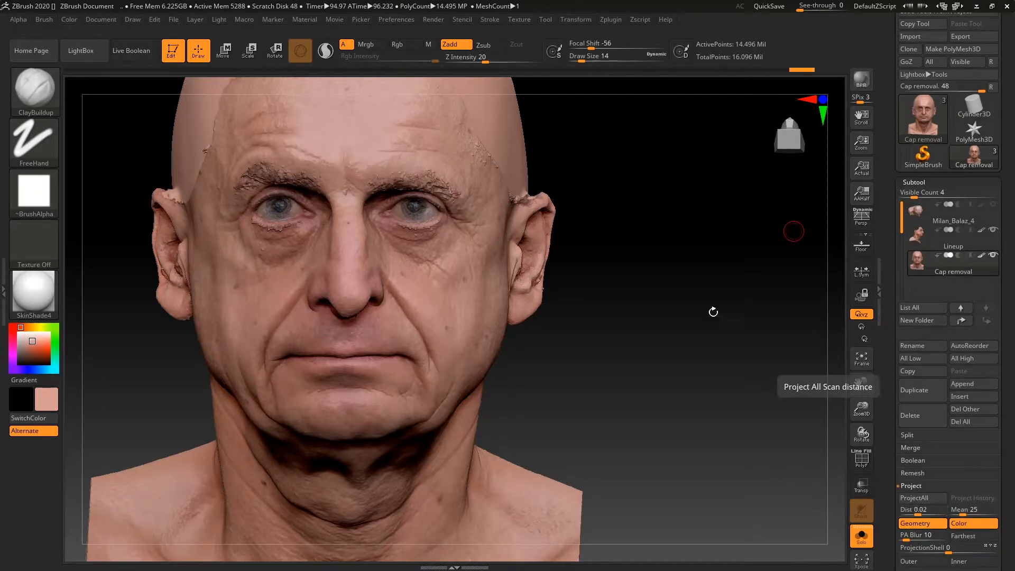
# Compare the cheek and ear skin of the Lineup scan and the newly projected Cap removal head by alternating between them.
pyautogui.moveTo(723, 303); pyautogui.dragTo(783, 521)
pyautogui.click(922, 243)
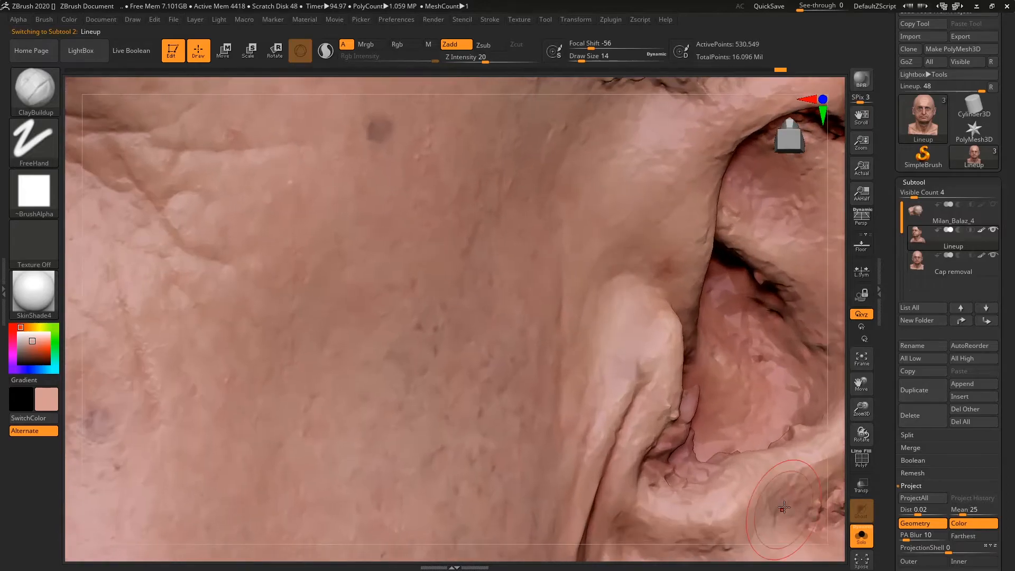
pyautogui.keyDown('alt'); pyautogui.moveTo(835, 353); pyautogui.dragTo(935, 298); pyautogui.keyUp('alt')
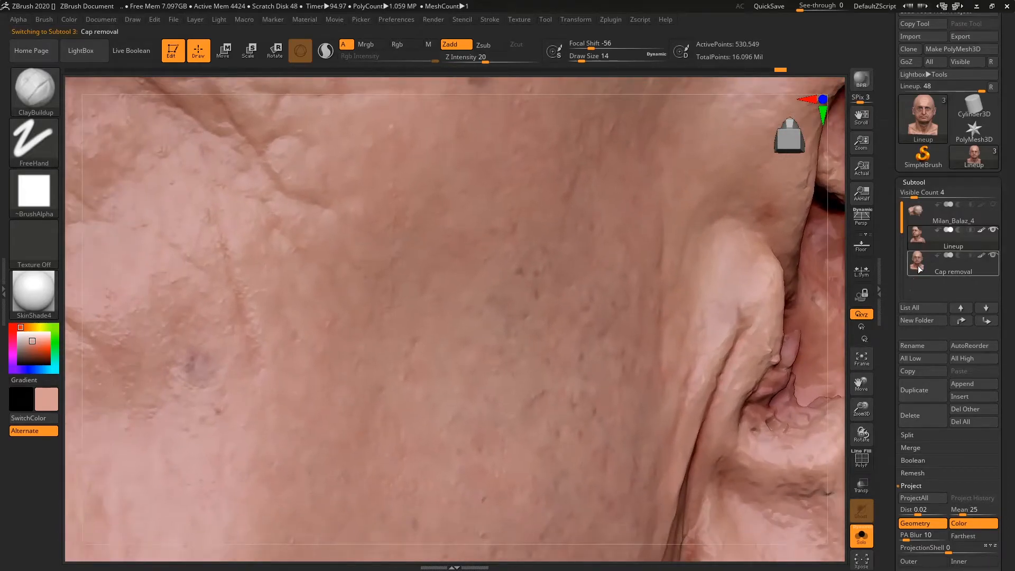
pyautogui.click(919, 247)
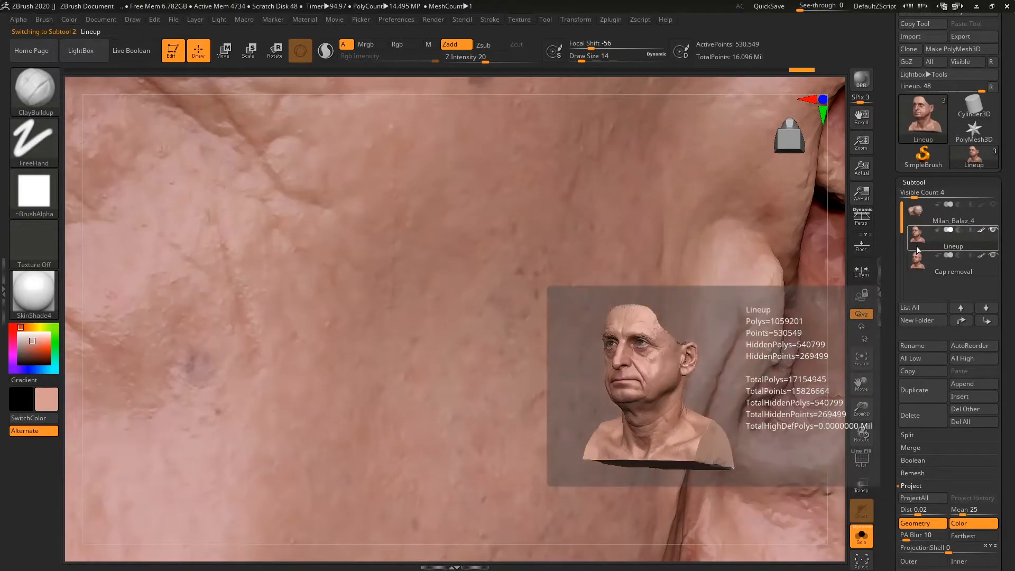
pyautogui.click(918, 265)
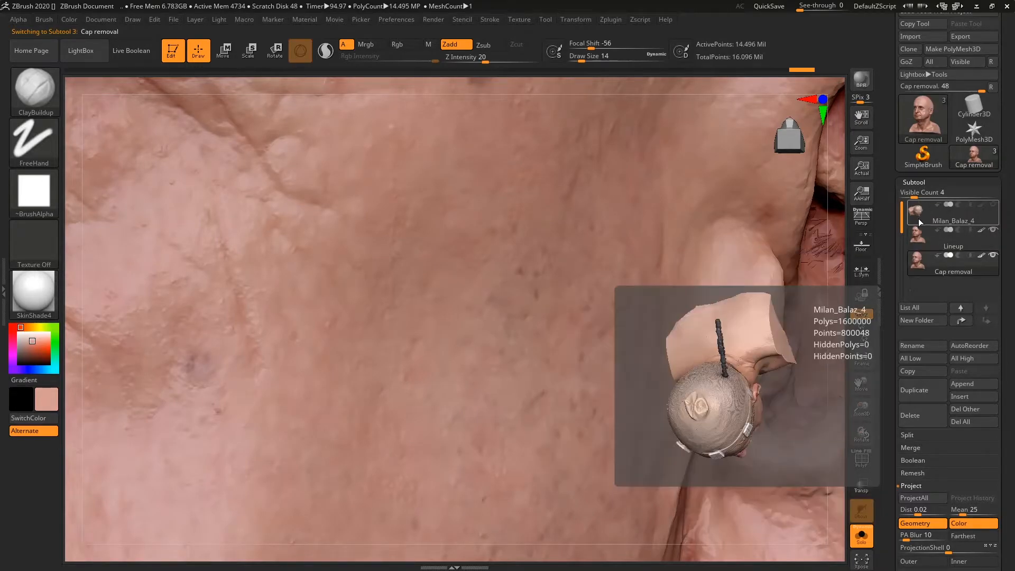
pyautogui.click(918, 248)
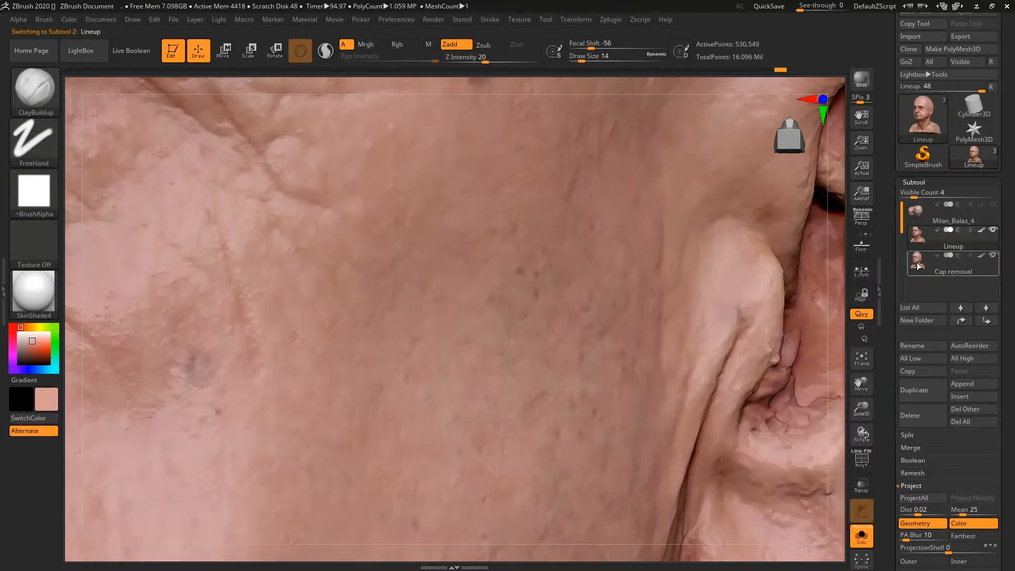
pyautogui.click(919, 266)
pyautogui.click(917, 246)
pyautogui.click(915, 265)
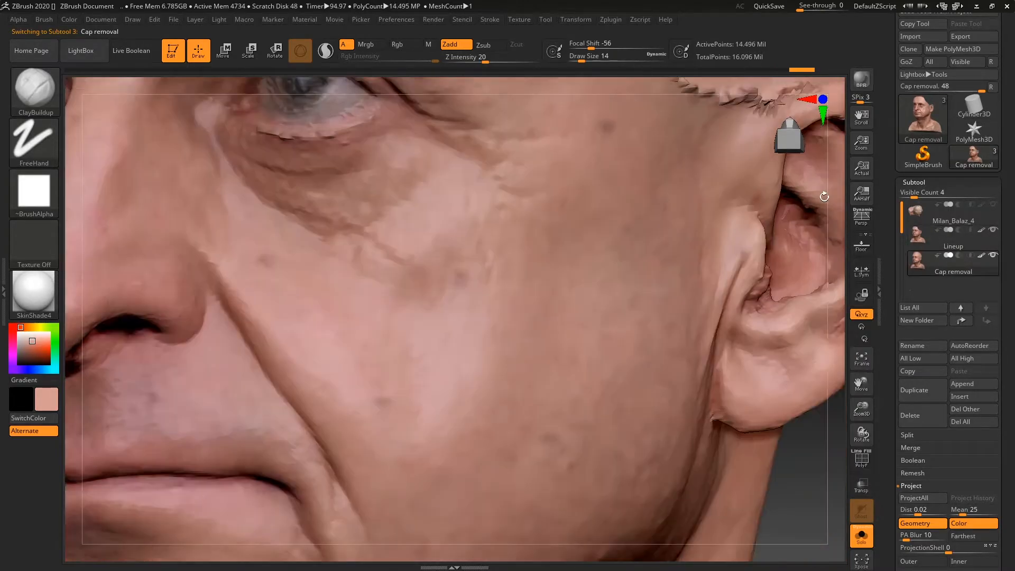
# Try a ClayBuildup stroke at draw size 39 on the scalp above the forehead seam, and undo it.
pyautogui.keyDown('alt'); pyautogui.moveTo(824, 196); pyautogui.dragTo(713, 366); pyautogui.keyUp('alt')
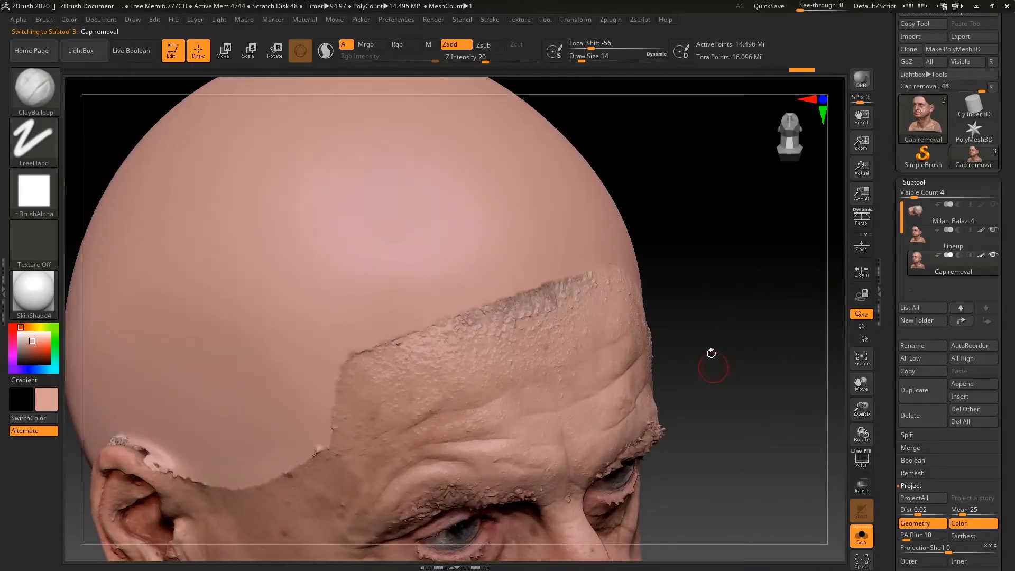
pyautogui.press('b')
pyautogui.press('c')
pyautogui.press('b')
pyautogui.press('space')
pyautogui.moveTo(715, 299); pyautogui.dragTo(724, 299)
pyautogui.moveTo(460, 297)
pyautogui.mouseDown()
pyautogui.moveTo(462, 277)
pyautogui.moveTo(476, 284)
pyautogui.mouseUp()
pyautogui.press('shift')
pyautogui.moveTo(756, 350); pyautogui.dragTo(724, 366)
pyautogui.press('ctrl')
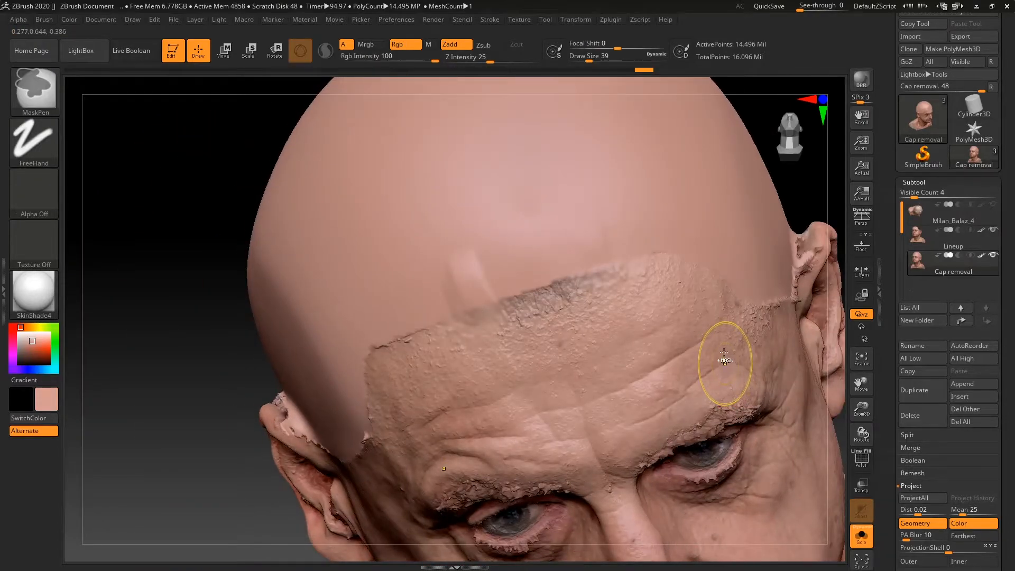
pyautogui.hotkey('ctrl', 'z')
# Duplicate the Cap removal subtool and make the copy the active subtool.
pyautogui.moveTo(804, 192)
pyautogui.mouseDown()
pyautogui.moveTo(723, 244)
pyautogui.moveTo(777, 198)
pyautogui.moveTo(745, 252)
pyautogui.moveTo(751, 200)
pyautogui.mouseUp()
pyautogui.click(920, 185)
pyautogui.click(920, 185)
pyautogui.click(920, 184)
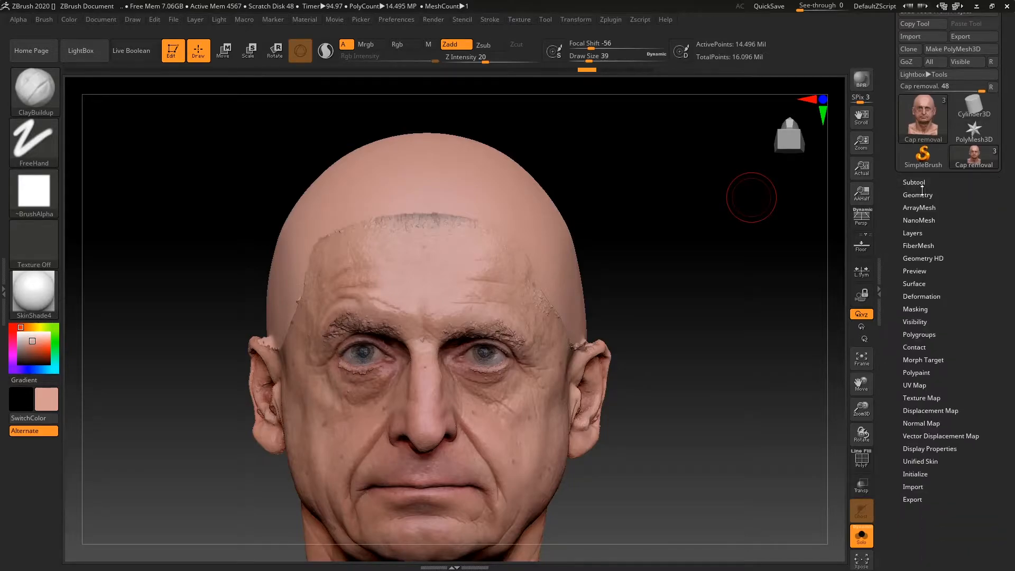
pyautogui.click(917, 184)
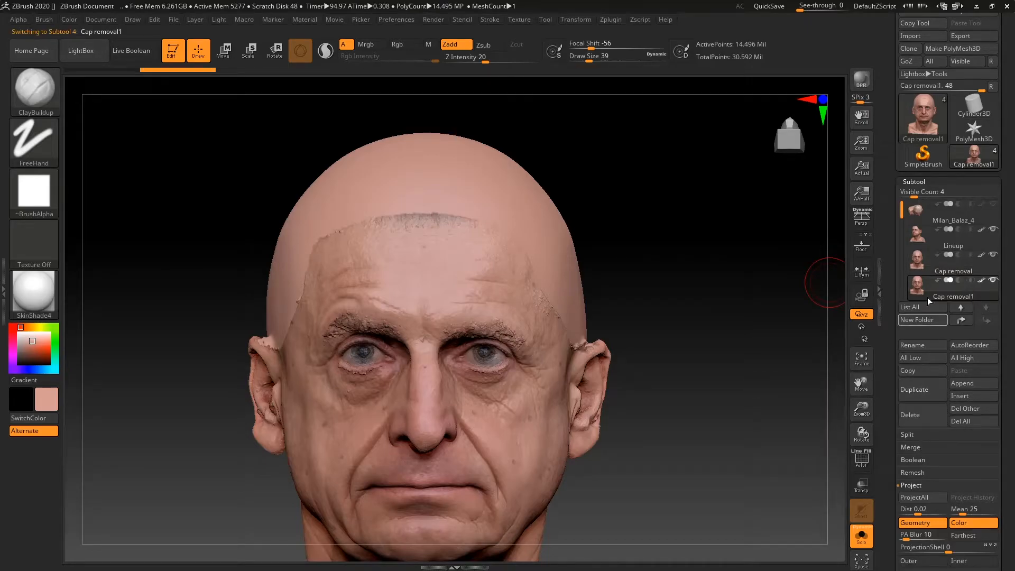
# Lower the duplicated head to subdivision level 4.
pyautogui.click(917, 182)
pyautogui.click(921, 194)
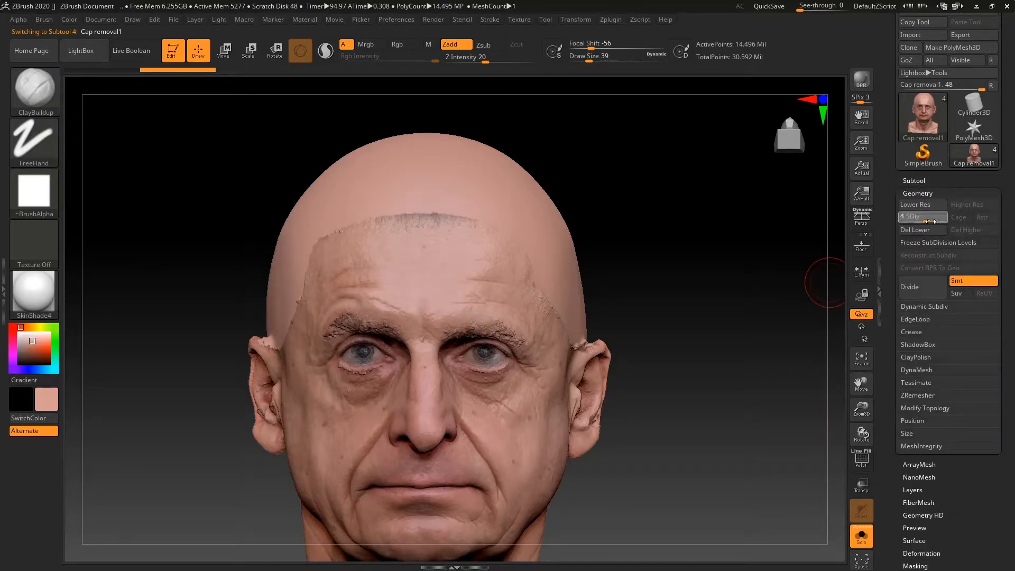
pyautogui.press('d')
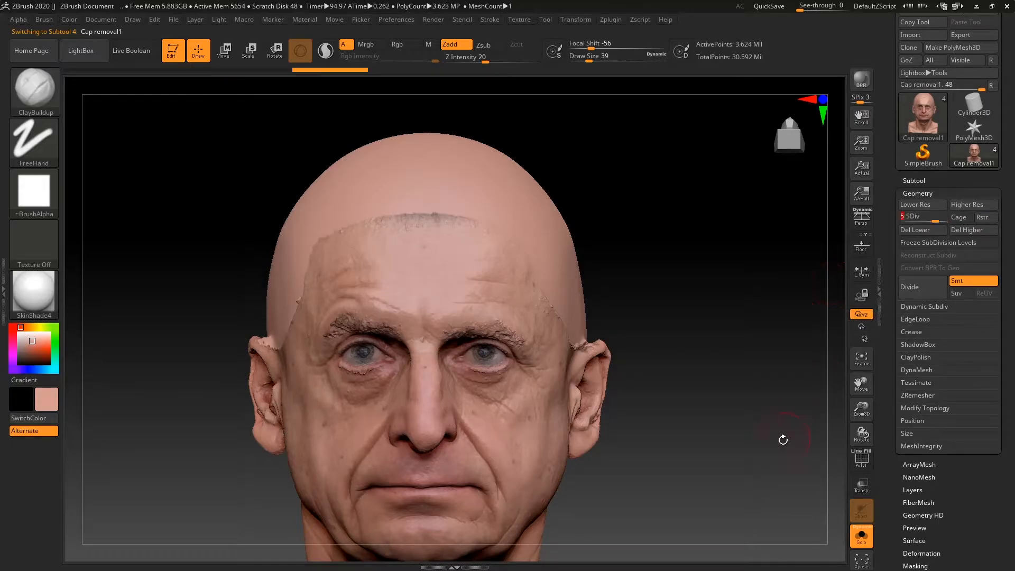
pyautogui.moveTo(726, 245)
pyautogui.mouseDown()
pyautogui.moveTo(734, 227)
pyautogui.moveTo(750, 275)
pyautogui.moveTo(776, 253)
pyautogui.moveTo(757, 306)
pyautogui.mouseUp()
pyautogui.click(929, 217)
# Try smoothing the forehead cap seam with the Smooth brush's Rgb enabled, and undo the stroke.
pyautogui.keyDown('shift'); pyautogui.moveTo(383, 319); pyautogui.dragTo(401, 325); pyautogui.keyUp('shift')
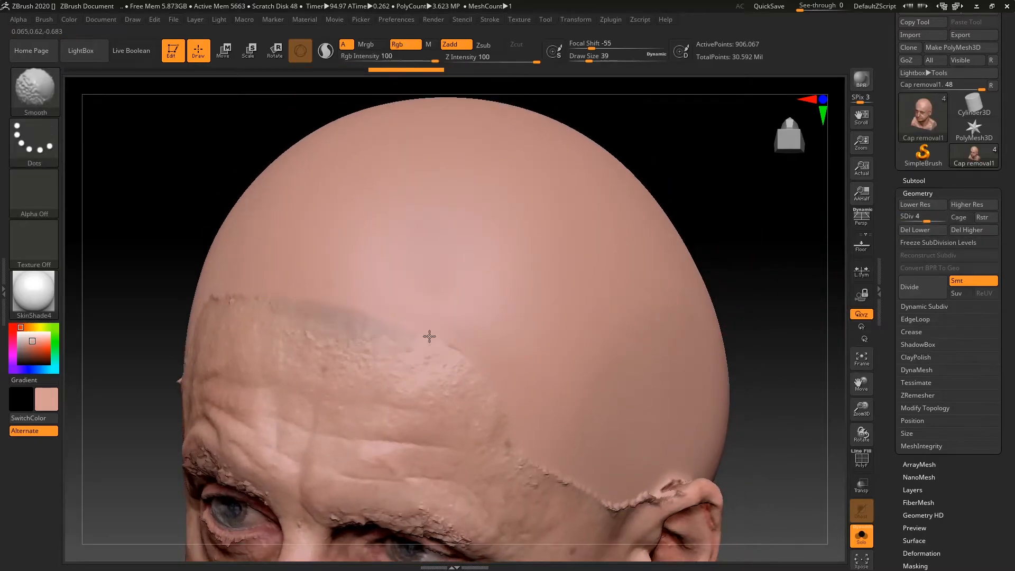
pyautogui.keyDown('alt'); pyautogui.moveTo(770, 313); pyautogui.dragTo(755, 259); pyautogui.keyUp('alt')
pyautogui.hotkey('ctrl', 'z')
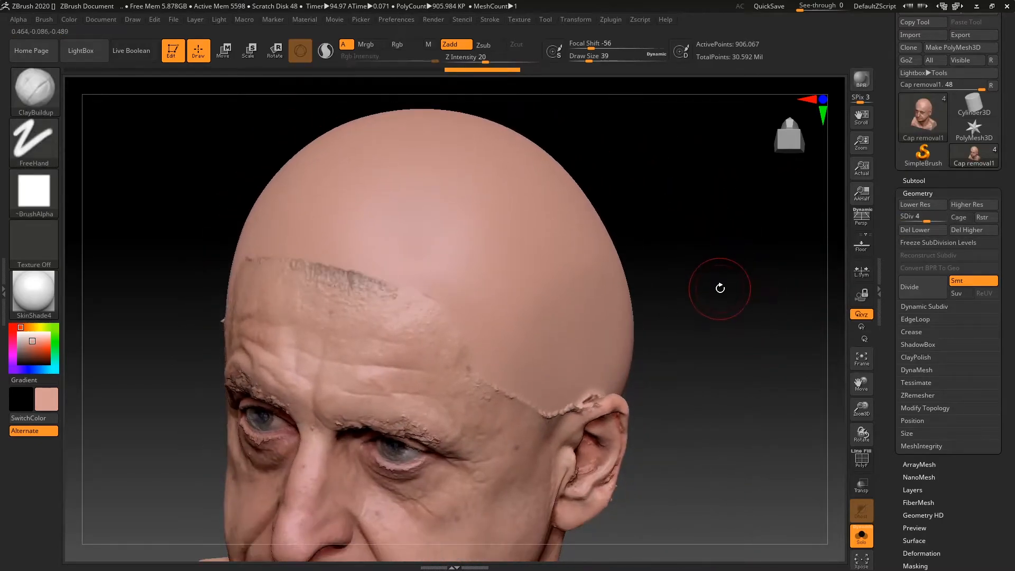
# Check the cap seam around the head, and turn off Rgb for the Smooth brush.
pyautogui.moveTo(717, 289)
pyautogui.keyDown('alt'); pyautogui.mouseDown()
pyautogui.moveTo(717, 247)
pyautogui.moveTo(736, 292)
pyautogui.moveTo(719, 220)
pyautogui.moveTo(644, 255)
pyautogui.moveTo(637, 279)
pyautogui.moveTo(668, 317)
pyautogui.moveTo(726, 349)
pyautogui.moveTo(721, 356)
pyautogui.moveTo(561, 388)
pyautogui.mouseUp(); pyautogui.keyUp('alt')
pyautogui.click(920, 181)
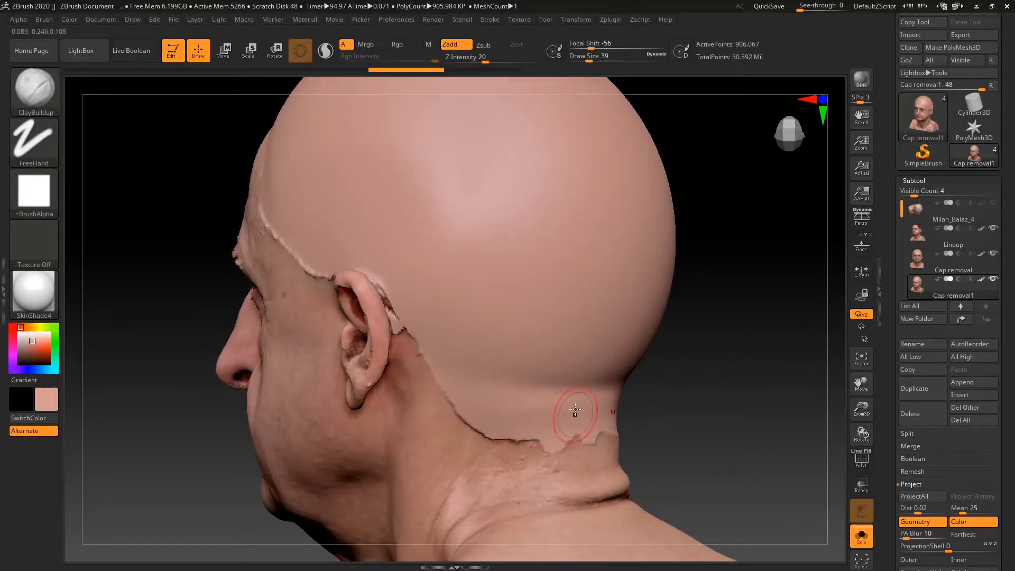
pyautogui.moveTo(705, 390); pyautogui.dragTo(635, 328)
pyautogui.keyDown('alt'); pyautogui.moveTo(671, 268); pyautogui.dragTo(710, 356); pyautogui.keyUp('alt')
pyautogui.moveTo(685, 303); pyautogui.dragTo(715, 347)
pyautogui.keyDown('alt'); pyautogui.moveTo(703, 303); pyautogui.dragTo(721, 371); pyautogui.keyUp('alt')
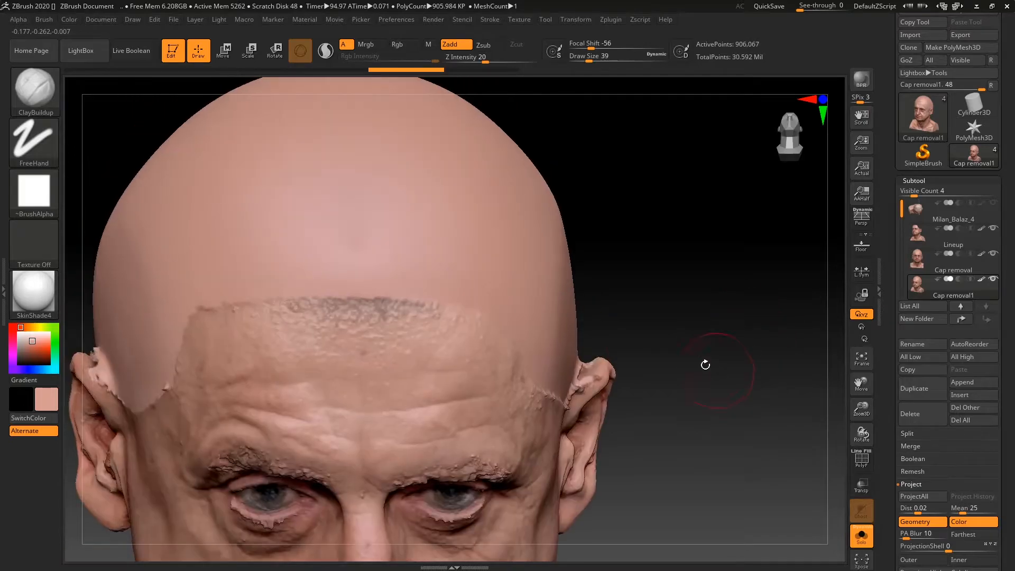
pyautogui.press('shift')
pyautogui.click(406, 43)
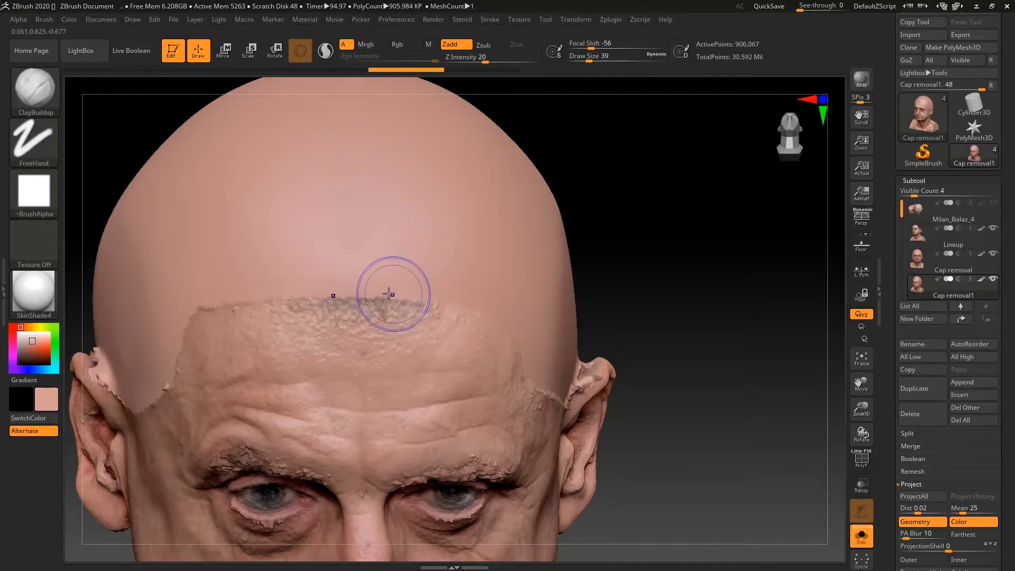
# Try smoothing the forehead seam with the geometry-only Smooth brush at draw size 39, and undo the stroke.
pyautogui.keyDown('shift'); pyautogui.moveTo(463, 309); pyautogui.dragTo(513, 322); pyautogui.keyUp('shift')
pyautogui.keyDown('alt'); pyautogui.moveTo(645, 354); pyautogui.dragTo(648, 437); pyautogui.keyUp('alt')
pyautogui.hotkey('ctrl', 'z')
# Smooth the cap seam along the forehead and temple, reducing the draw size to 13 for close work.
pyautogui.keyDown('shift'); pyautogui.moveTo(394, 312); pyautogui.dragTo(588, 327); pyautogui.keyUp('shift')
pyautogui.moveTo(821, 330)
pyautogui.keyDown('alt'); pyautogui.mouseDown()
pyautogui.moveTo(793, 247)
pyautogui.moveTo(744, 304)
pyautogui.moveTo(657, 318)
pyautogui.mouseUp(); pyautogui.keyUp('alt')
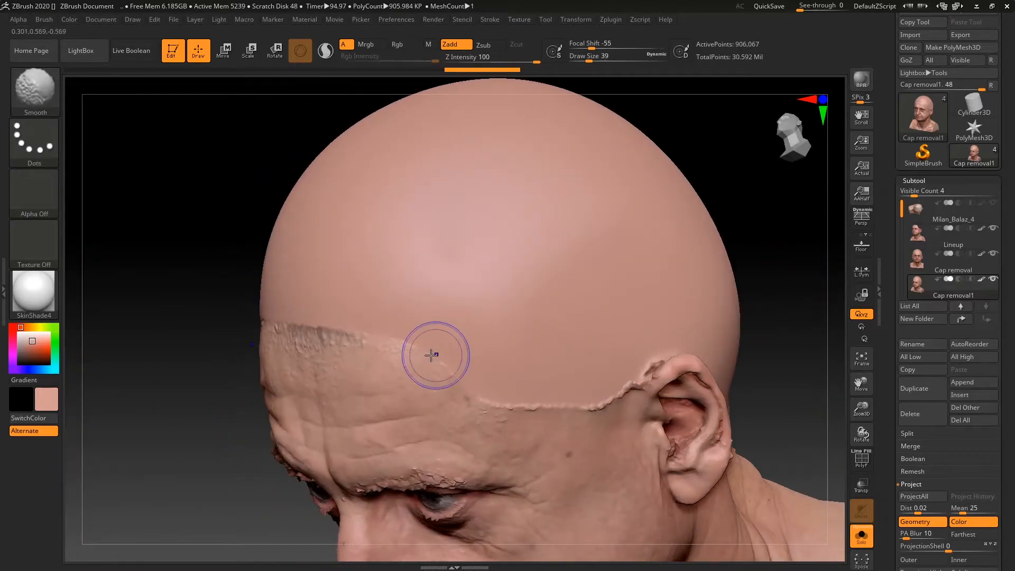
pyautogui.keyDown('ctrl'); pyautogui.moveTo(686, 277); pyautogui.dragTo(675, 302, button='right'); pyautogui.keyUp('ctrl')
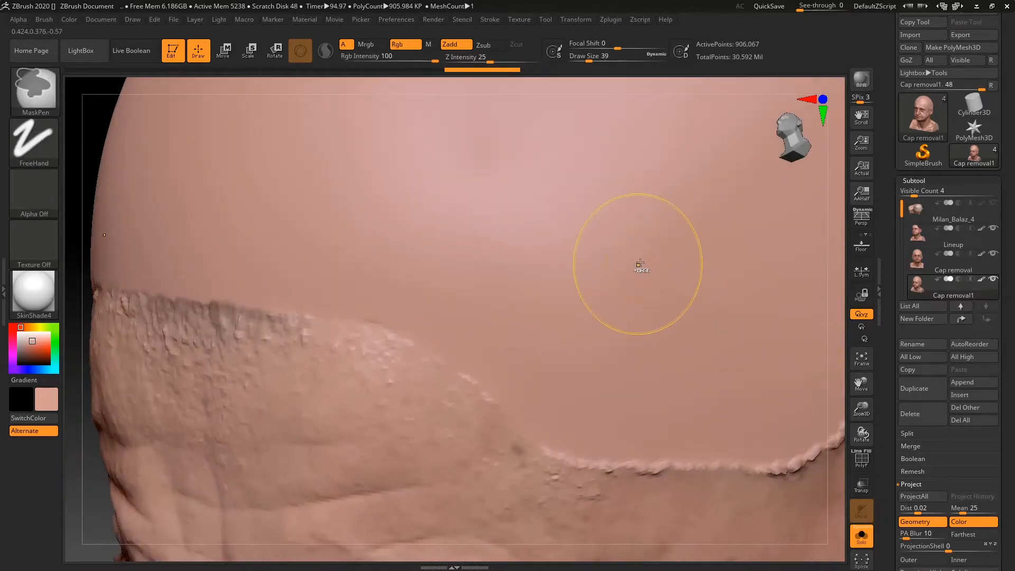
pyautogui.press('space')
pyautogui.moveTo(651, 268); pyautogui.dragTo(644, 268)
pyautogui.keyDown('shift'); pyautogui.moveTo(321, 314); pyautogui.dragTo(481, 371); pyautogui.keyUp('shift')
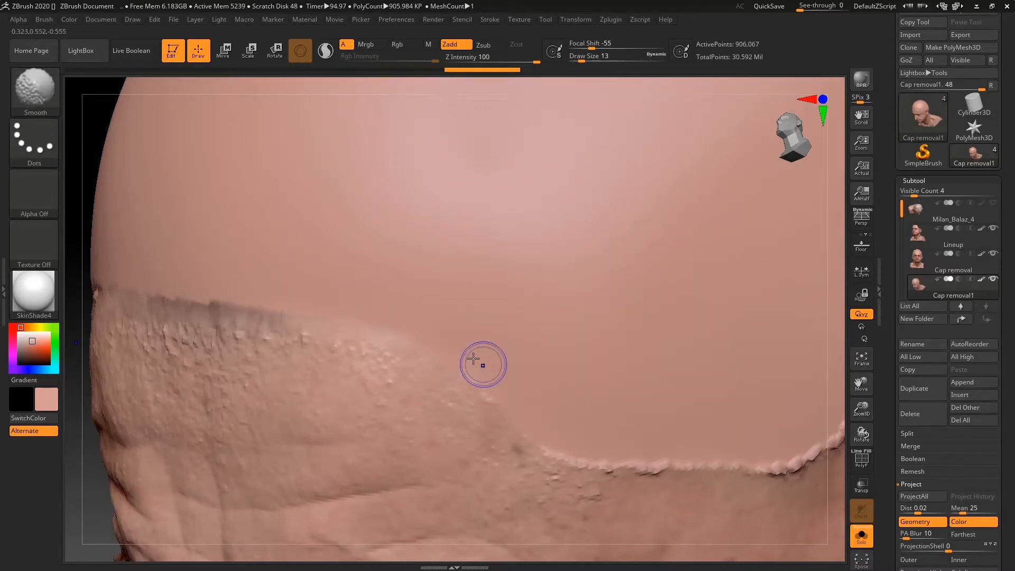
pyautogui.keyDown('shift'); pyautogui.moveTo(535, 414); pyautogui.dragTo(546, 451); pyautogui.keyUp('shift')
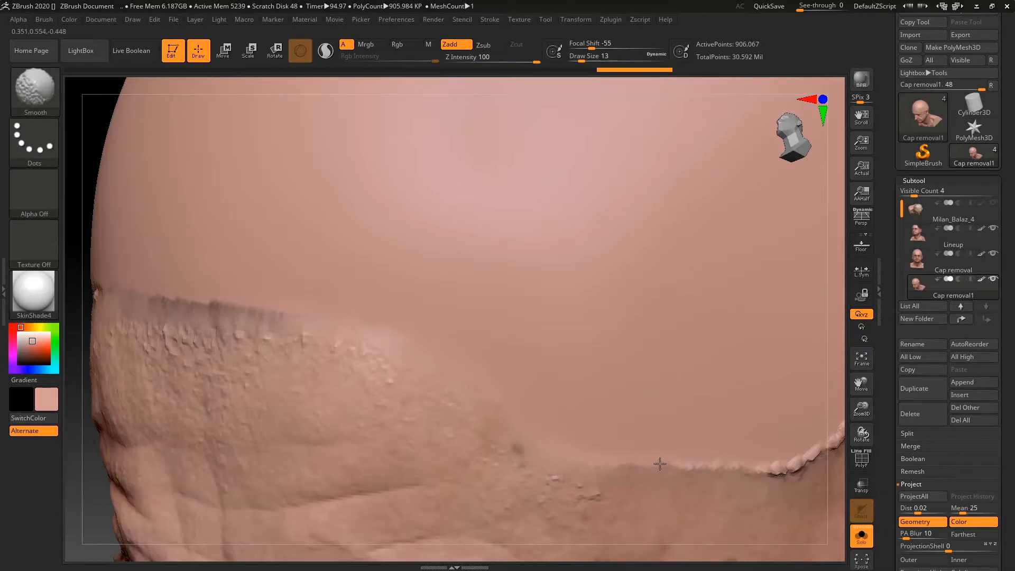
# Smooth the jagged cap seam from the temple toward the front of the ear.
pyautogui.moveTo(843, 419); pyautogui.dragTo(411, 408)
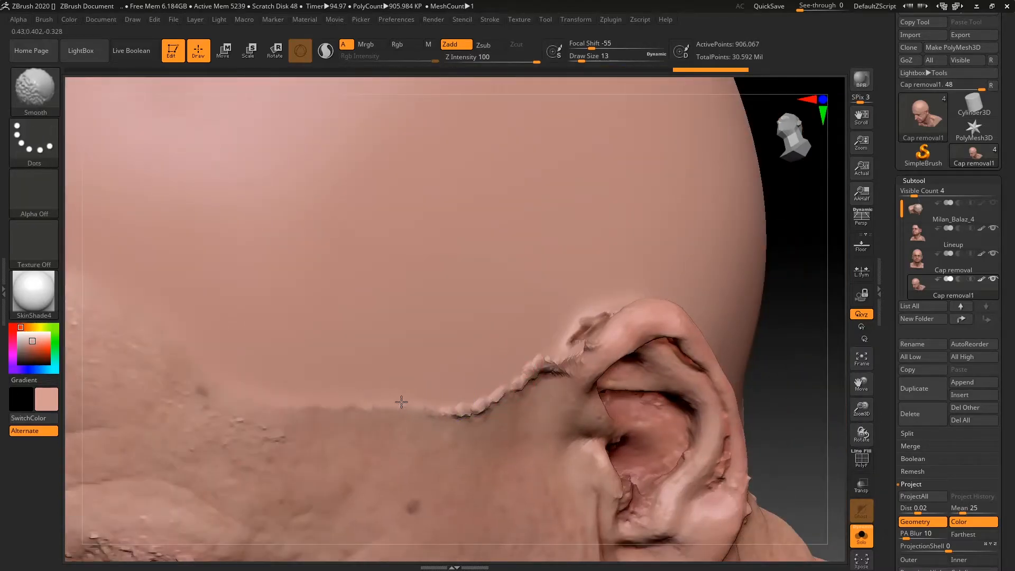
pyautogui.keyDown('shift'); pyautogui.moveTo(499, 409); pyautogui.dragTo(492, 405); pyautogui.keyUp('shift')
pyautogui.keyDown('shift'); pyautogui.moveTo(537, 367); pyautogui.dragTo(545, 369); pyautogui.keyUp('shift')
# Smooth the cap seam over the top of the ear and down behind it.
pyautogui.moveTo(740, 409)
pyautogui.keyDown('alt'); pyautogui.mouseDown()
pyautogui.moveTo(690, 420)
pyautogui.moveTo(458, 360)
pyautogui.moveTo(481, 380)
pyautogui.moveTo(492, 374)
pyautogui.mouseUp(); pyautogui.keyUp('alt')
pyautogui.moveTo(710, 265); pyautogui.dragTo(690, 292, button='right')
pyautogui.moveTo(410, 448)
pyautogui.keyDown('shift'); pyautogui.mouseDown()
pyautogui.moveTo(397, 435)
pyautogui.moveTo(447, 406)
pyautogui.mouseUp(); pyautogui.keyUp('shift')
pyautogui.moveTo(841, 295); pyautogui.dragTo(493, 318)
pyautogui.keyDown('shift'); pyautogui.moveTo(421, 363); pyautogui.dragTo(385, 325); pyautogui.keyUp('shift')
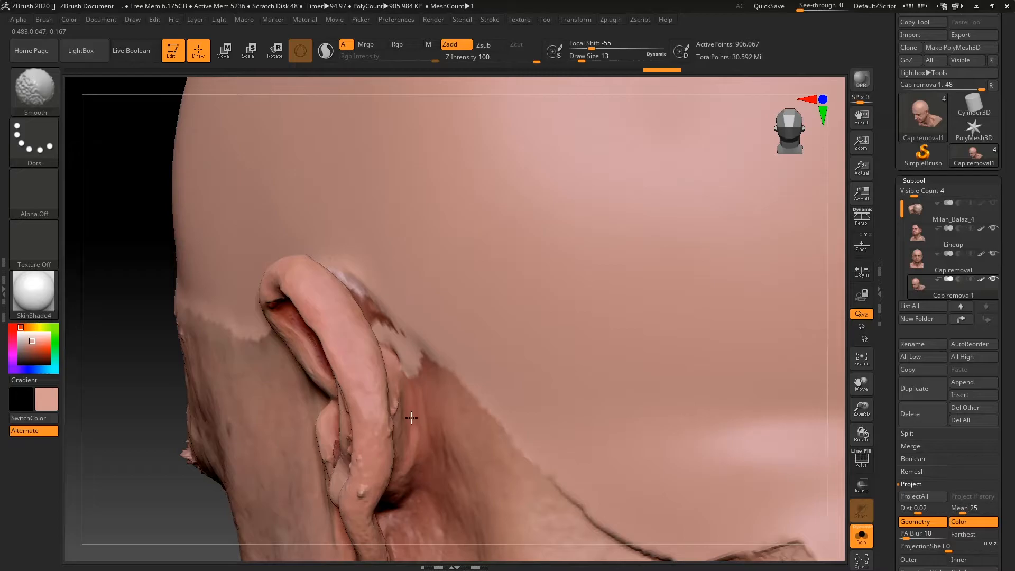
# Enlarge the draw size to 31 and smooth the cap seam across the nape and up behind the opposite ear.
pyautogui.moveTo(177, 494)
pyautogui.keyDown('alt'); pyautogui.mouseDown()
pyautogui.moveTo(120, 402)
pyautogui.moveTo(161, 383)
pyautogui.mouseUp(); pyautogui.keyUp('alt')
pyautogui.moveTo(611, 317)
pyautogui.mouseDown()
pyautogui.moveTo(628, 345)
pyautogui.moveTo(614, 348)
pyautogui.mouseUp()
pyautogui.press('space')
pyautogui.moveTo(355, 326); pyautogui.dragTo(371, 326)
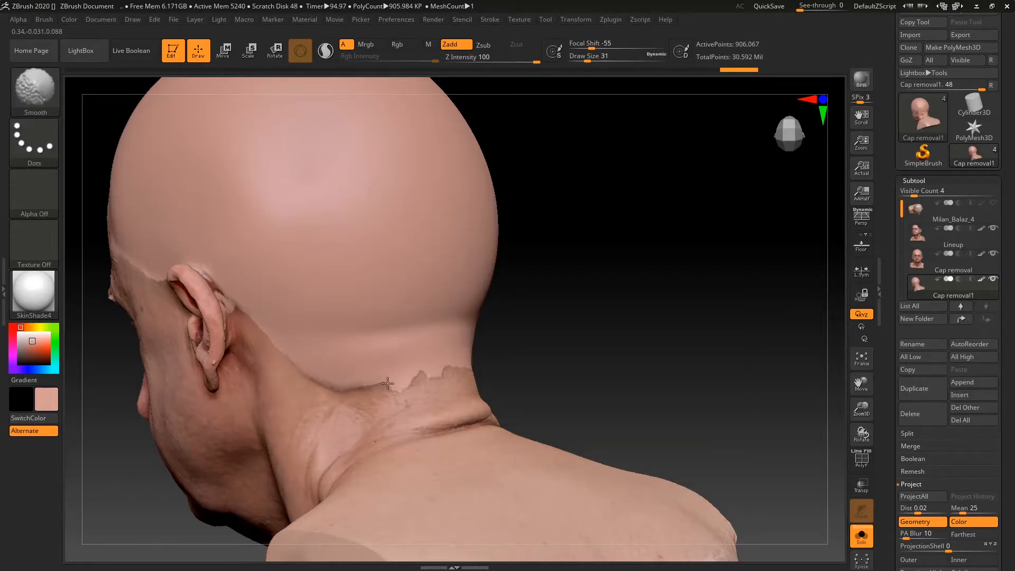
pyautogui.moveTo(578, 342); pyautogui.dragTo(444, 376)
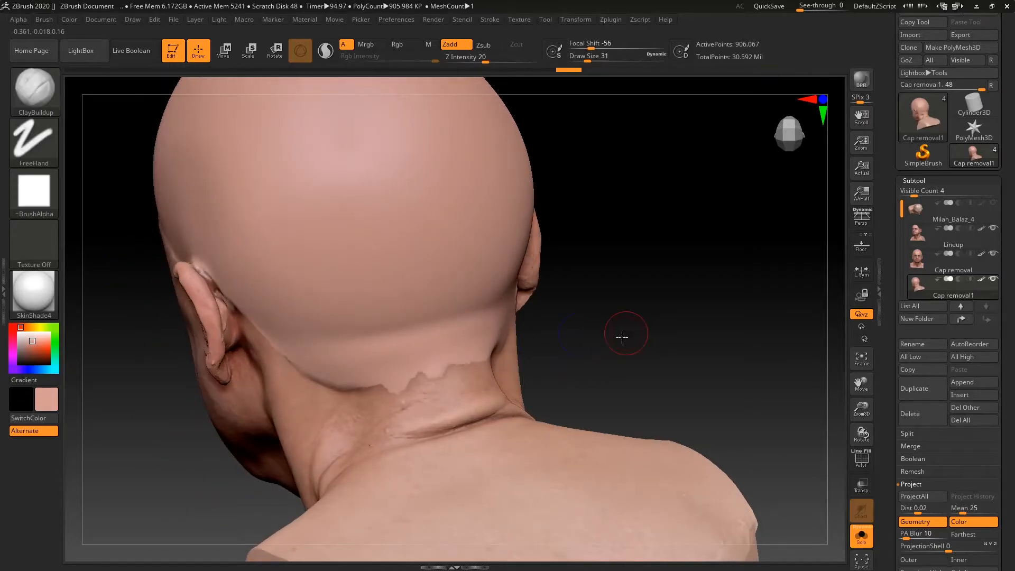
pyautogui.keyDown('shift'); pyautogui.moveTo(626, 334); pyautogui.dragTo(458, 360); pyautogui.keyUp('shift')
pyautogui.moveTo(721, 319)
pyautogui.mouseDown()
pyautogui.moveTo(666, 399)
pyautogui.moveTo(609, 370)
pyautogui.mouseUp()
pyautogui.keyDown('shift'); pyautogui.moveTo(516, 327); pyautogui.dragTo(524, 321); pyautogui.keyUp('shift')
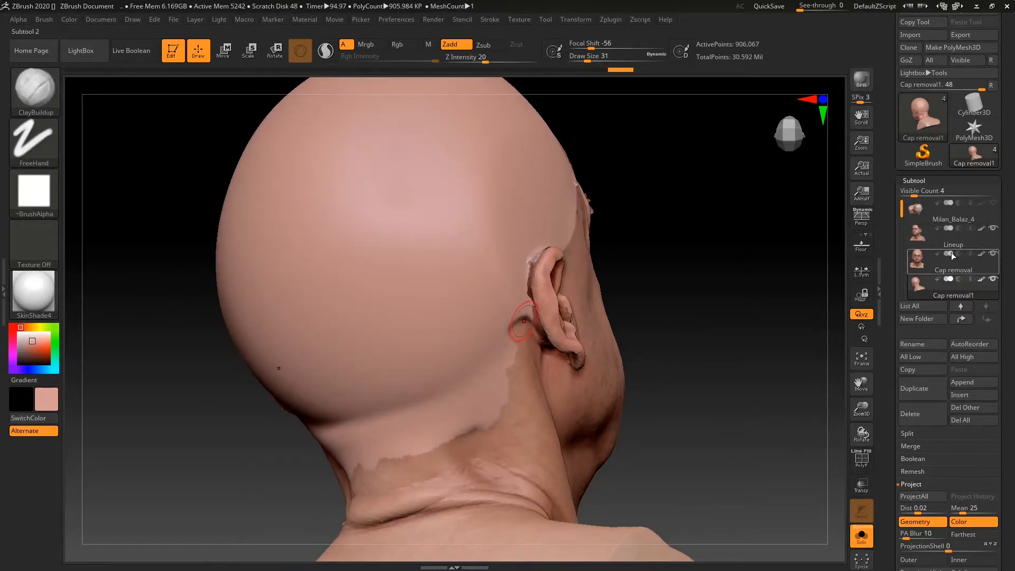
# Turn off the polypaint display on the Cap removal1 subtool and smooth the bare geometry behind the ear.
pyautogui.click(983, 279)
pyautogui.keyDown('alt'); pyautogui.moveTo(754, 331); pyautogui.dragTo(749, 384); pyautogui.keyUp('alt')
pyautogui.keyDown('shift'); pyautogui.moveTo(515, 315); pyautogui.dragTo(525, 297); pyautogui.keyUp('shift')
# Flatten the ridge behind the ear with the TrimDynamic brush and smooth it down toward the neck.
pyautogui.press('b')
pyautogui.press('t')
pyautogui.press('d')
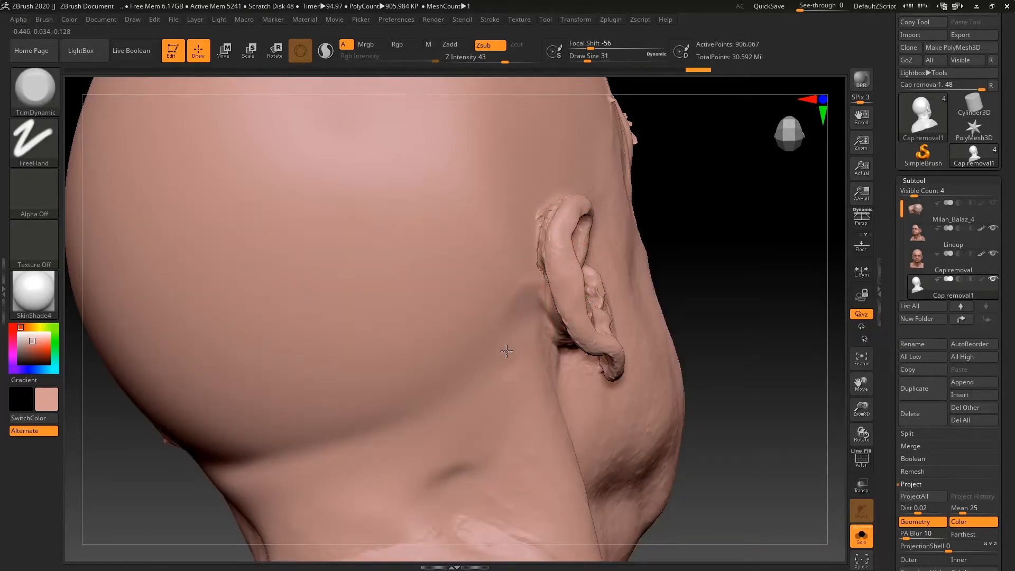
pyautogui.moveTo(531, 303); pyautogui.dragTo(522, 306)
pyautogui.keyDown('shift'); pyautogui.moveTo(519, 306); pyautogui.dragTo(508, 352); pyautogui.keyUp('shift')
pyautogui.moveTo(691, 228)
pyautogui.mouseDown()
pyautogui.moveTo(732, 222)
pyautogui.moveTo(707, 247)
pyautogui.moveTo(528, 254)
pyautogui.mouseUp()
pyautogui.press('shift')
pyautogui.keyDown('shift'); pyautogui.moveTo(342, 383); pyautogui.dragTo(505, 350); pyautogui.keyUp('shift')
# Try trimming the hollow behind the ear with TrimDynamic, including with the ear masked, and undo the strokes.
pyautogui.moveTo(719, 322)
pyautogui.mouseDown()
pyautogui.moveTo(723, 342)
pyautogui.moveTo(741, 341)
pyautogui.mouseUp()
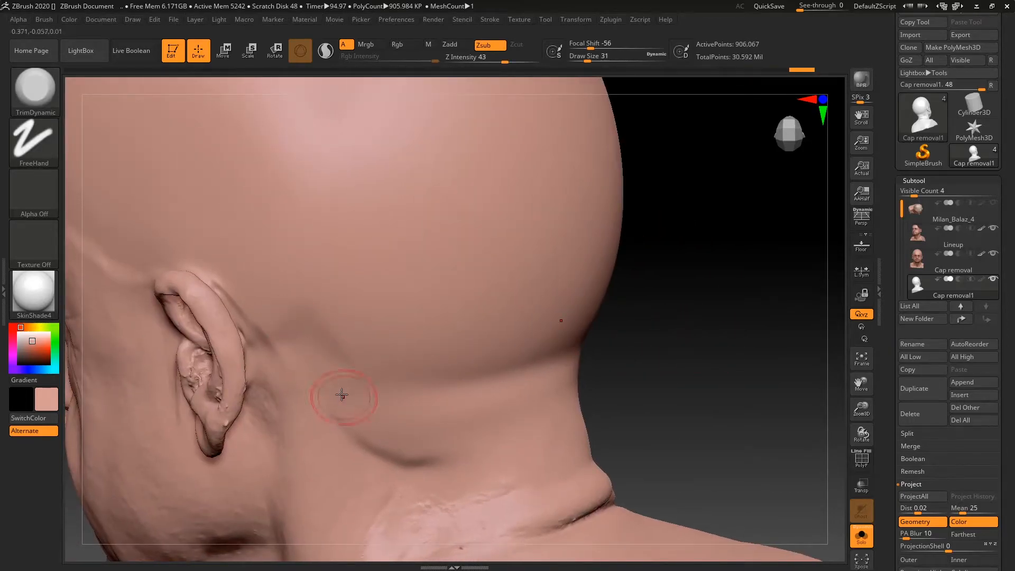
pyautogui.moveTo(297, 380); pyautogui.dragTo(286, 365)
pyautogui.hotkey('ctrl', 'z')
pyautogui.moveTo(549, 319); pyautogui.dragTo(521, 320)
pyautogui.moveTo(687, 312); pyautogui.dragTo(508, 302)
pyautogui.hotkey('ctrl', 'z')
pyautogui.moveTo(203, 291)
pyautogui.keyDown('ctrl'); pyautogui.mouseDown()
pyautogui.moveTo(239, 367)
pyautogui.moveTo(205, 290)
pyautogui.mouseUp(); pyautogui.keyUp('ctrl')
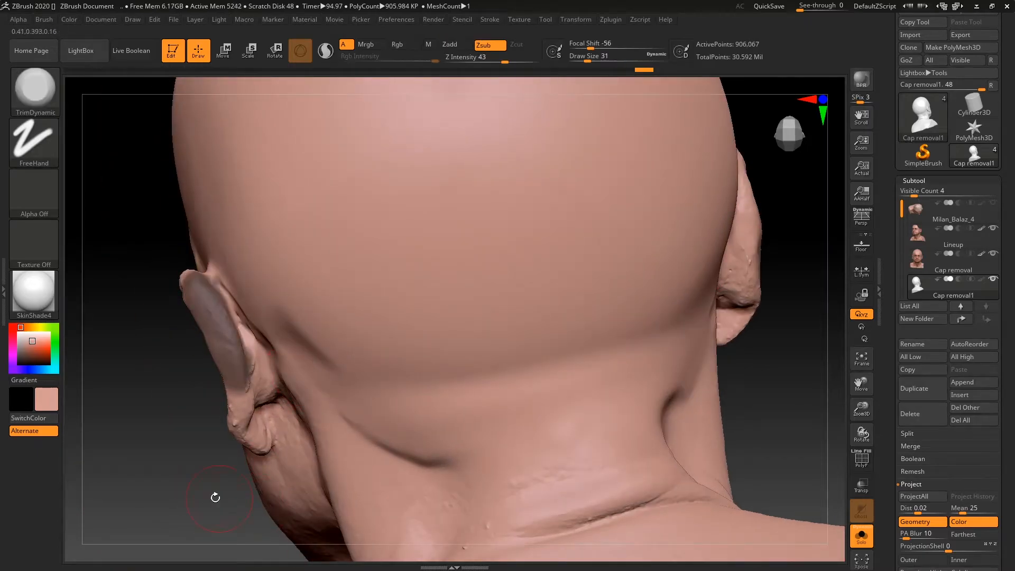
pyautogui.moveTo(119, 497); pyautogui.dragTo(230, 503)
pyautogui.moveTo(259, 335); pyautogui.dragTo(268, 340)
pyautogui.hotkey('ctrl', 'z')
pyautogui.keyDown('ctrl'); pyautogui.moveTo(650, 317); pyautogui.dragTo(680, 325); pyautogui.keyUp('ctrl')
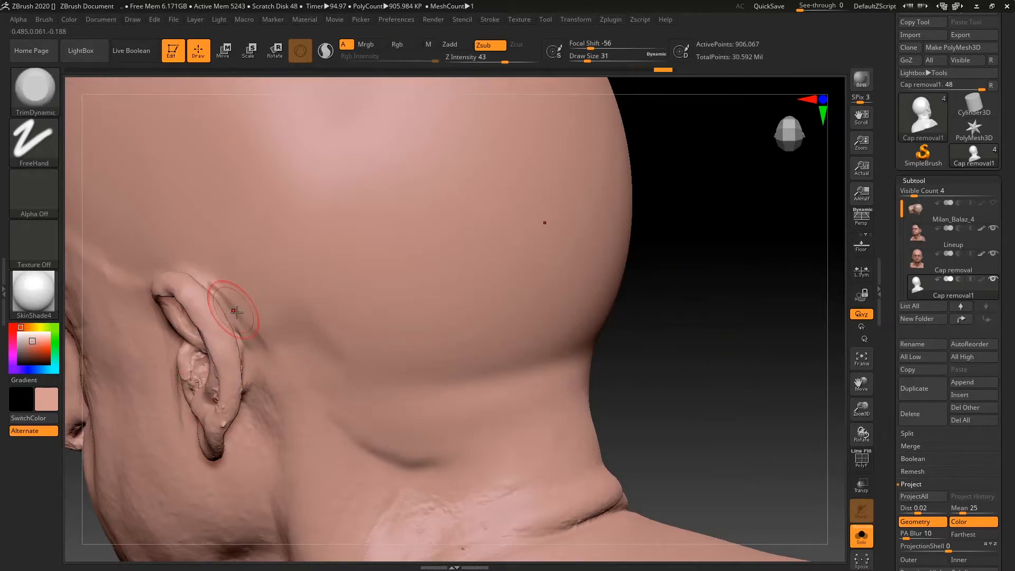
# Reduce the draw size to 16 and smooth the small ridge between the back of the ear and the skull.
pyautogui.press('space')
pyautogui.press('shift')
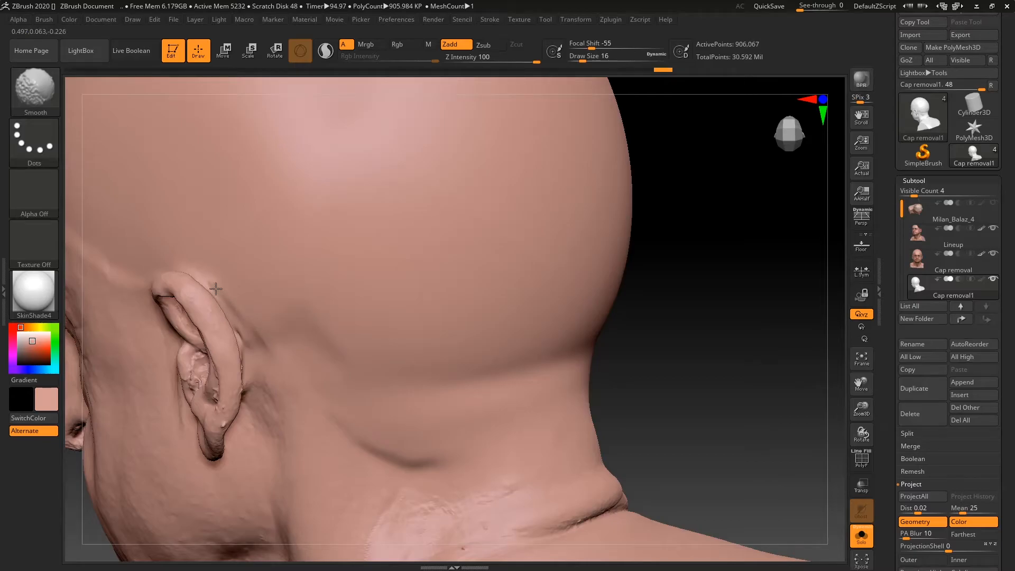
pyautogui.keyDown('shift'); pyautogui.moveTo(287, 356); pyautogui.dragTo(296, 355); pyautogui.keyUp('shift')
pyautogui.moveTo(735, 350)
pyautogui.mouseDown()
pyautogui.moveTo(674, 346)
pyautogui.moveTo(706, 348)
pyautogui.mouseUp()
# Try flattening the area behind the ear with TrimDynamic at draw size 31, and undo both strokes.
pyautogui.press('space')
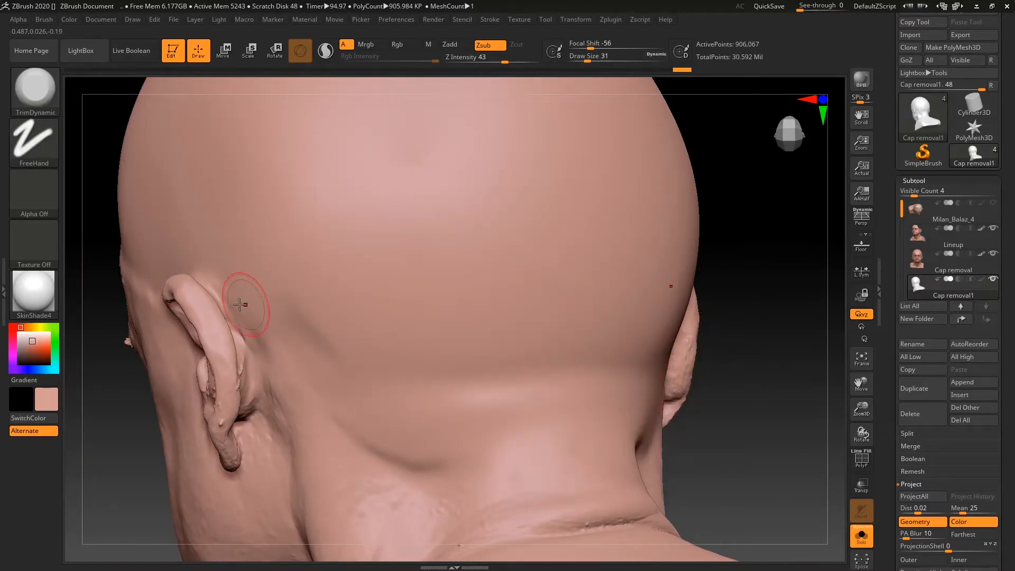
pyautogui.moveTo(230, 304); pyautogui.dragTo(274, 354)
pyautogui.hotkey('ctrl', 'z')
pyautogui.moveTo(240, 321); pyautogui.dragTo(279, 354)
pyautogui.hotkey('ctrl', 'z')
# Smooth the transition from behind the ear down to the side of the neck at draw size 31.
pyautogui.press('shift')
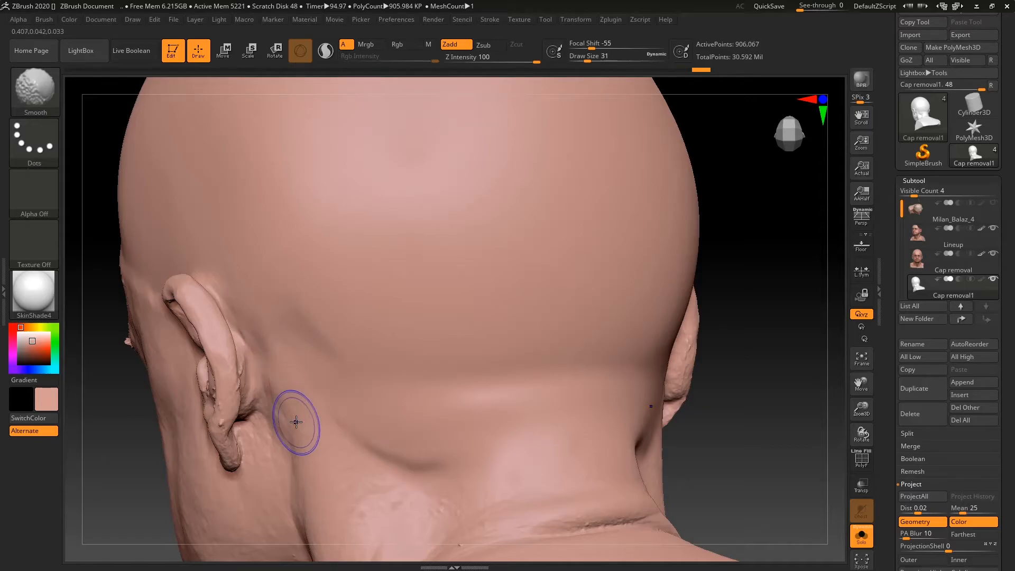
pyautogui.keyDown('shift'); pyautogui.moveTo(284, 412); pyautogui.dragTo(294, 444); pyautogui.keyUp('shift')
pyautogui.moveTo(711, 431); pyautogui.dragTo(761, 484)
pyautogui.moveTo(687, 363)
pyautogui.mouseDown()
pyautogui.moveTo(695, 366)
pyautogui.moveTo(609, 377)
pyautogui.mouseUp()
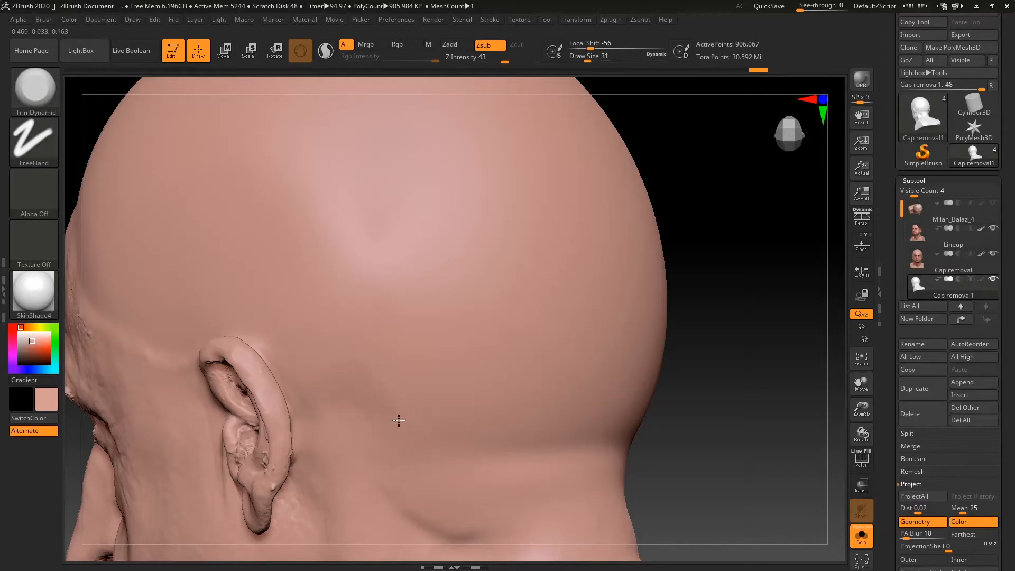
pyautogui.press('shift')
pyautogui.keyDown('shift'); pyautogui.moveTo(397, 403); pyautogui.dragTo(345, 362); pyautogui.keyUp('shift')
pyautogui.moveTo(704, 381)
pyautogui.mouseDown()
pyautogui.moveTo(675, 358)
pyautogui.moveTo(518, 338)
pyautogui.mouseUp()
pyautogui.keyDown('shift'); pyautogui.moveTo(333, 291); pyautogui.dragTo(326, 286); pyautogui.keyUp('shift')
# Fill the hollow behind the ear using ClayBuildup at draw size 54, and smooth the added volume.
pyautogui.press('b')
pyautogui.press('c')
pyautogui.press('b')
pyautogui.press('space')
pyautogui.moveTo(419, 261); pyautogui.dragTo(429, 263)
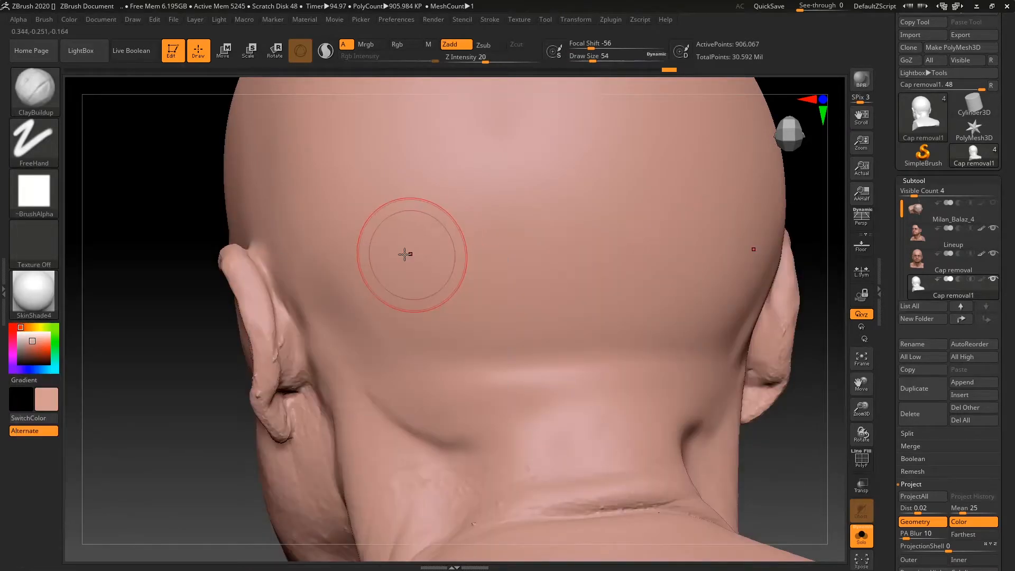
pyautogui.moveTo(324, 272); pyautogui.dragTo(384, 352)
pyautogui.moveTo(316, 300)
pyautogui.mouseDown()
pyautogui.moveTo(403, 382)
pyautogui.moveTo(335, 318)
pyautogui.moveTo(339, 302)
pyautogui.mouseUp()
pyautogui.moveTo(387, 372)
pyautogui.keyDown('shift'); pyautogui.mouseDown()
pyautogui.moveTo(331, 272)
pyautogui.moveTo(340, 320)
pyautogui.moveTo(372, 367)
pyautogui.moveTo(348, 313)
pyautogui.moveTo(355, 327)
pyautogui.mouseUp(); pyautogui.keyUp('shift')
# Try filling the crease at the side of the nape with ClayBuildup, and undo the strokes.
pyautogui.moveTo(410, 421)
pyautogui.mouseDown()
pyautogui.moveTo(466, 447)
pyautogui.moveTo(448, 446)
pyautogui.moveTo(456, 453)
pyautogui.mouseUp()
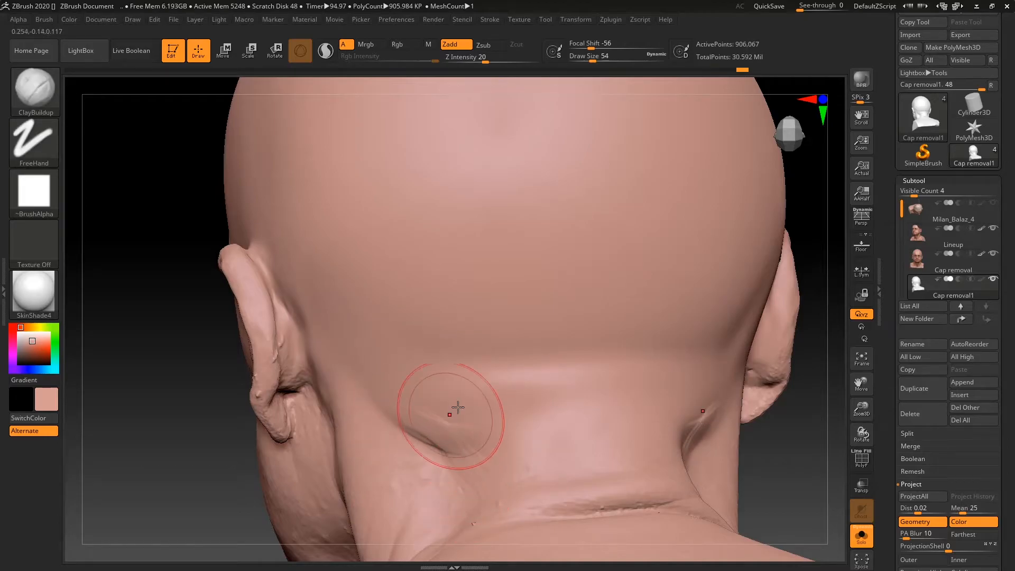
pyautogui.hotkey('ctrl', 'z')
pyautogui.hotkey('ctrl', 'z')
# Blend the lower skull behind the opposite ear with the Smooth brush at draw size 54.
pyautogui.keyDown('alt'); pyautogui.moveTo(757, 432); pyautogui.dragTo(692, 388); pyautogui.keyUp('alt')
pyautogui.moveTo(764, 406); pyautogui.dragTo(692, 432)
pyautogui.moveTo(735, 357); pyautogui.dragTo(672, 306)
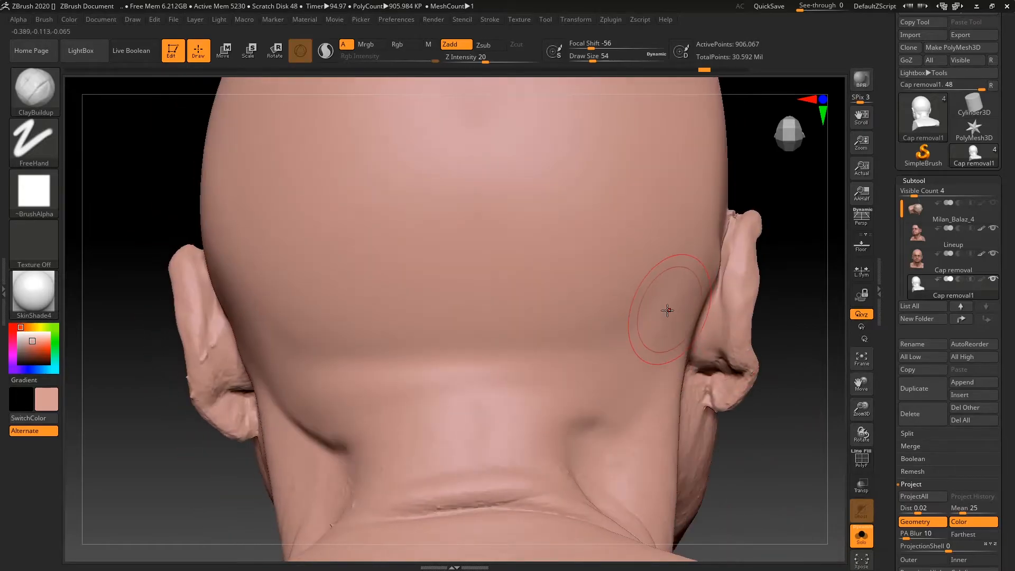
pyautogui.press('shift')
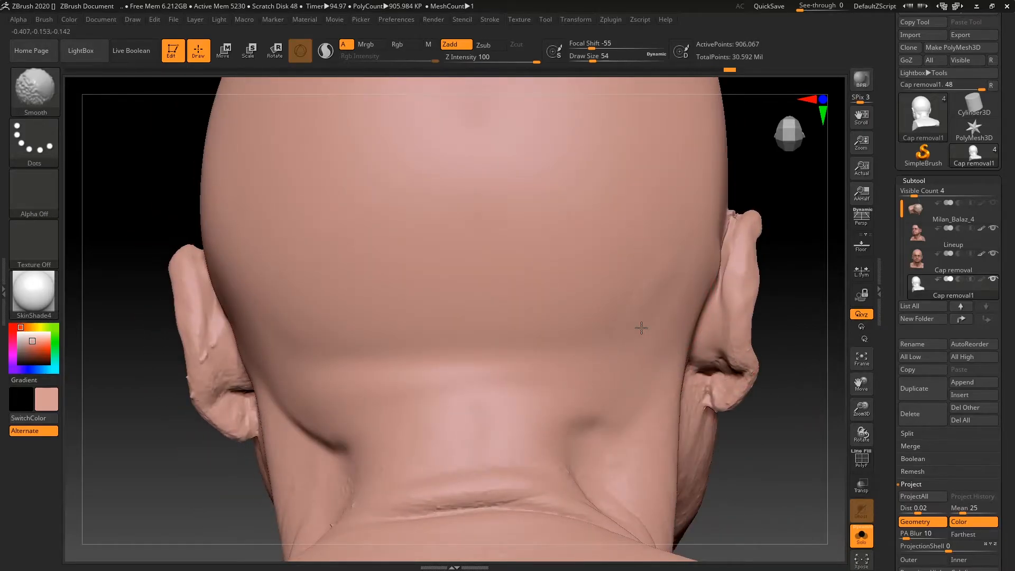
# Soften the nape crease below the ear with TrimDynamic at draw size 37 and focal shift -50, smoothing the result.
pyautogui.moveTo(762, 466)
pyautogui.mouseDown()
pyautogui.moveTo(775, 485)
pyautogui.moveTo(741, 412)
pyautogui.moveTo(756, 382)
pyautogui.moveTo(770, 430)
pyautogui.mouseUp()
pyautogui.press('b')
pyautogui.press('t')
pyautogui.press('d')
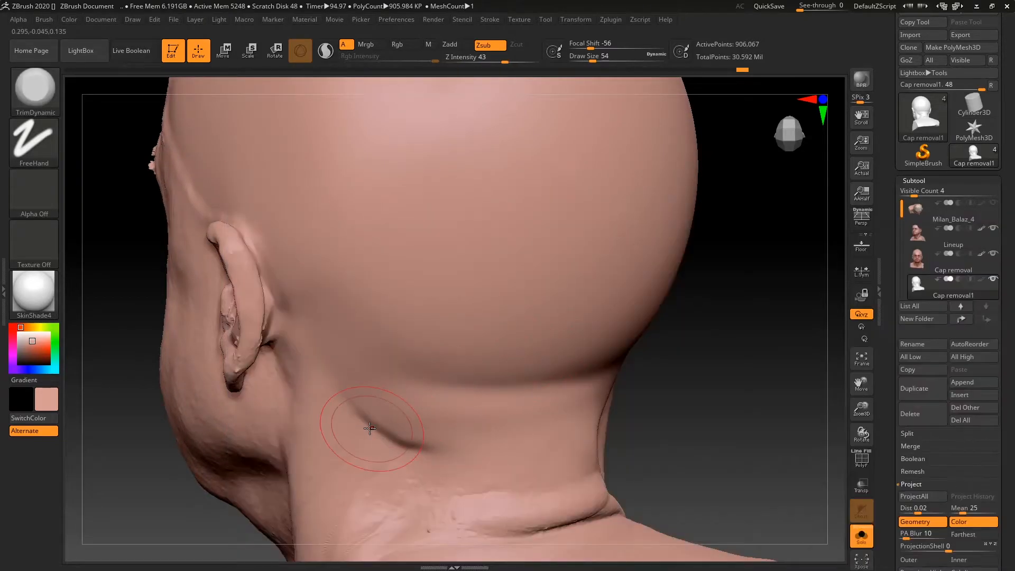
pyautogui.hotkey('ctrl', 'z')
pyautogui.hotkey('ctrl', 'z')
pyautogui.press('space')
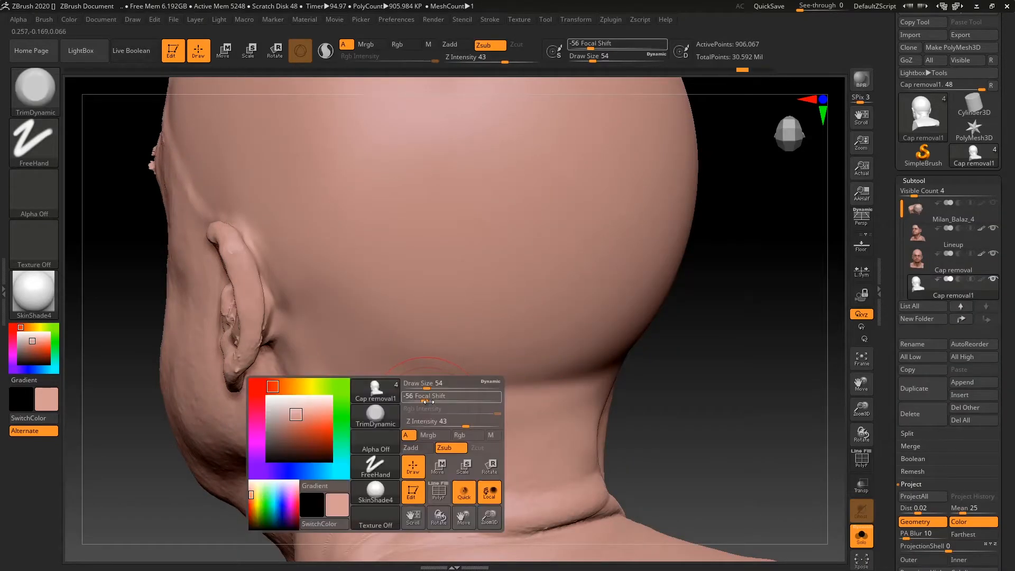
pyautogui.click(427, 398)
pyautogui.moveTo(427, 385); pyautogui.dragTo(421, 385)
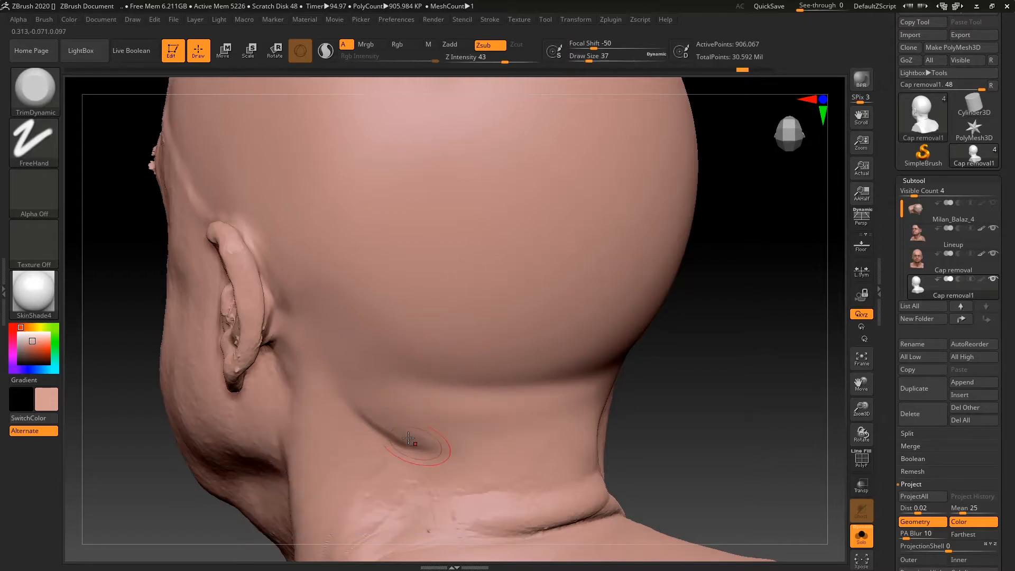
pyautogui.press('shift')
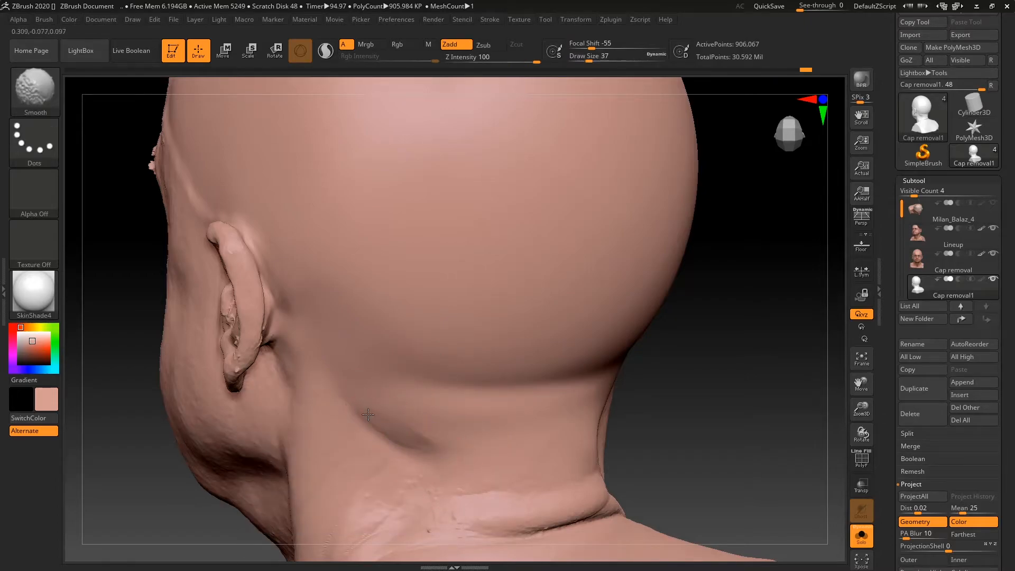
# Smooth the creases on both sides of the nape where the skull meets the neck.
pyautogui.moveTo(444, 478)
pyautogui.mouseDown(button='right')
pyautogui.moveTo(741, 437)
pyautogui.moveTo(665, 374)
pyautogui.mouseUp(button='right')
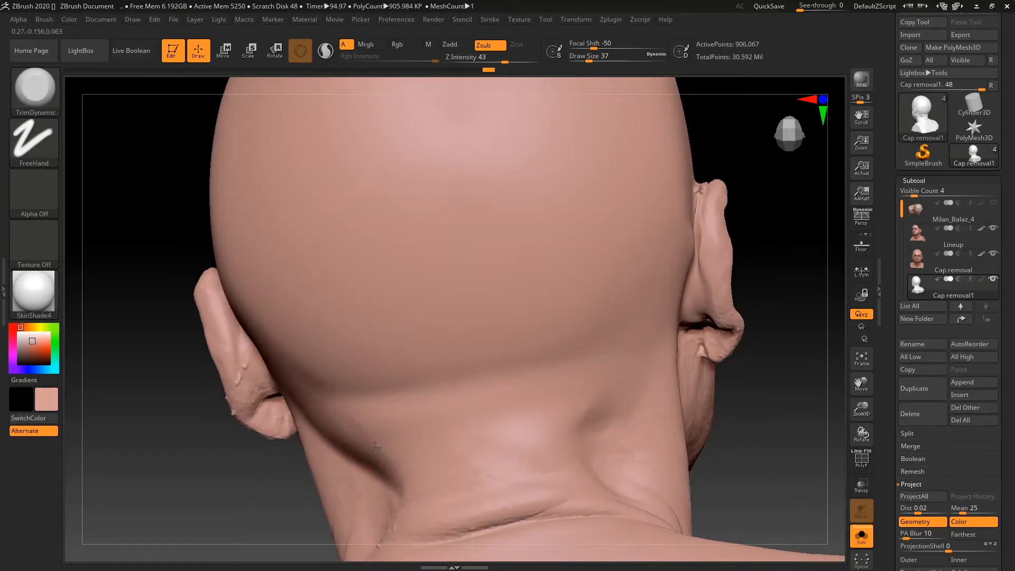
pyautogui.press('shift')
pyautogui.keyDown('shift'); pyautogui.moveTo(383, 466); pyautogui.dragTo(405, 482); pyautogui.keyUp('shift')
pyautogui.moveTo(607, 423); pyautogui.dragTo(653, 468, button='right')
pyautogui.press('shift')
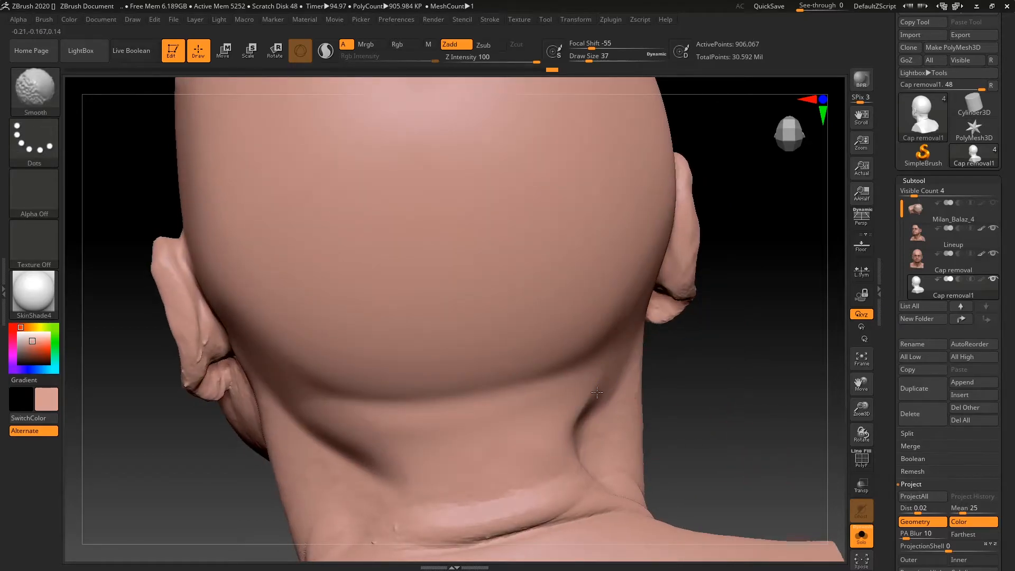
pyautogui.keyDown('shift'); pyautogui.moveTo(579, 430); pyautogui.dragTo(600, 410); pyautogui.keyUp('shift')
pyautogui.moveTo(714, 428)
pyautogui.keyDown('ctrl'); pyautogui.mouseDown(button='right')
pyautogui.moveTo(707, 350)
pyautogui.moveTo(723, 389)
pyautogui.moveTo(670, 342)
pyautogui.mouseUp(button='right'); pyautogui.keyUp('ctrl')
pyautogui.moveTo(669, 343)
pyautogui.mouseDown(button='right')
pyautogui.moveTo(730, 327)
pyautogui.moveTo(639, 350)
pyautogui.moveTo(666, 360)
pyautogui.moveTo(716, 341)
pyautogui.moveTo(711, 367)
pyautogui.moveTo(646, 374)
pyautogui.moveTo(732, 335)
pyautogui.moveTo(643, 362)
pyautogui.moveTo(675, 338)
pyautogui.moveTo(741, 399)
pyautogui.mouseUp(button='right')
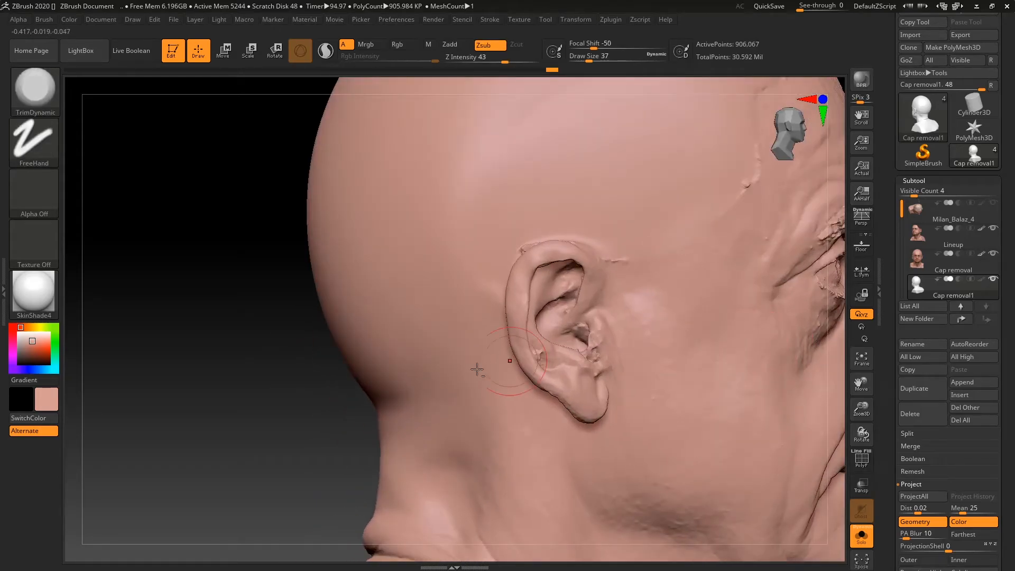
# Reduce the draw size to 12 and smooth the small seam ridge in front of the top of the ear.
pyautogui.keyDown('alt'); pyautogui.moveTo(254, 420); pyautogui.dragTo(132, 529); pyautogui.keyUp('alt')
pyautogui.press('space')
pyautogui.moveTo(647, 294); pyautogui.dragTo(637, 294)
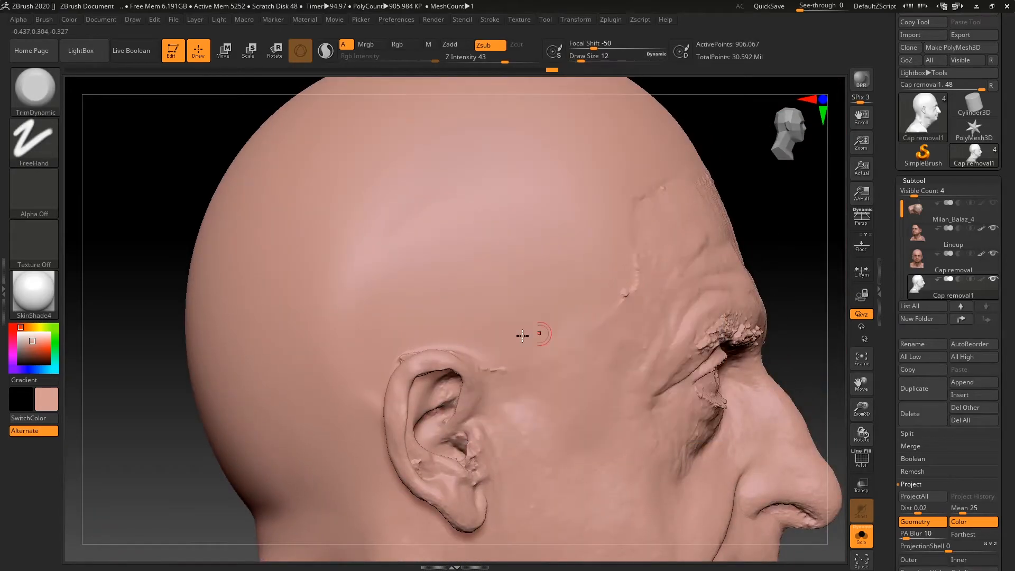
pyautogui.press('shift')
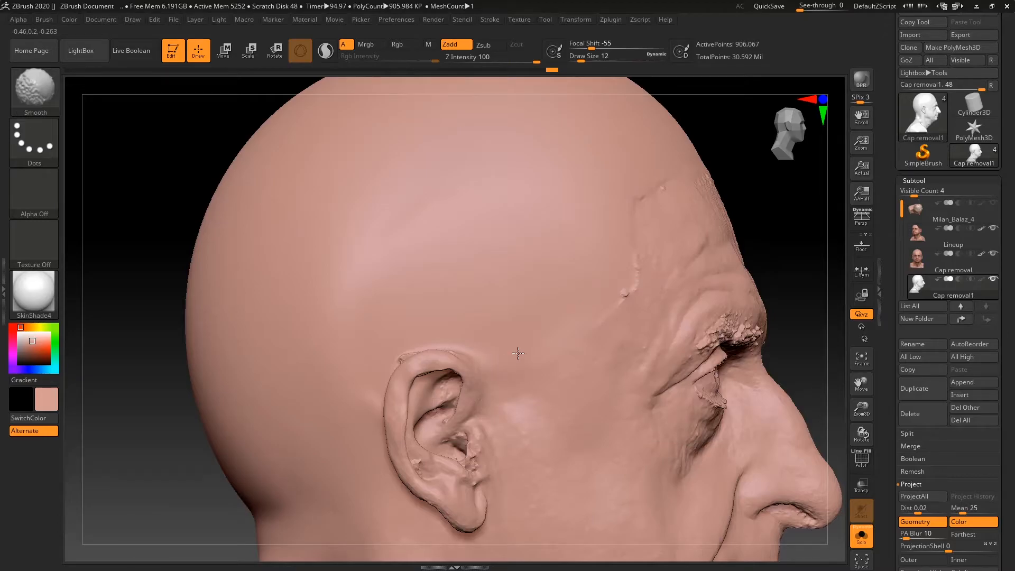
# Smooth the raised cap seam up the temple and across the side of the forehead.
pyautogui.moveTo(798, 245); pyautogui.dragTo(545, 390, button='right')
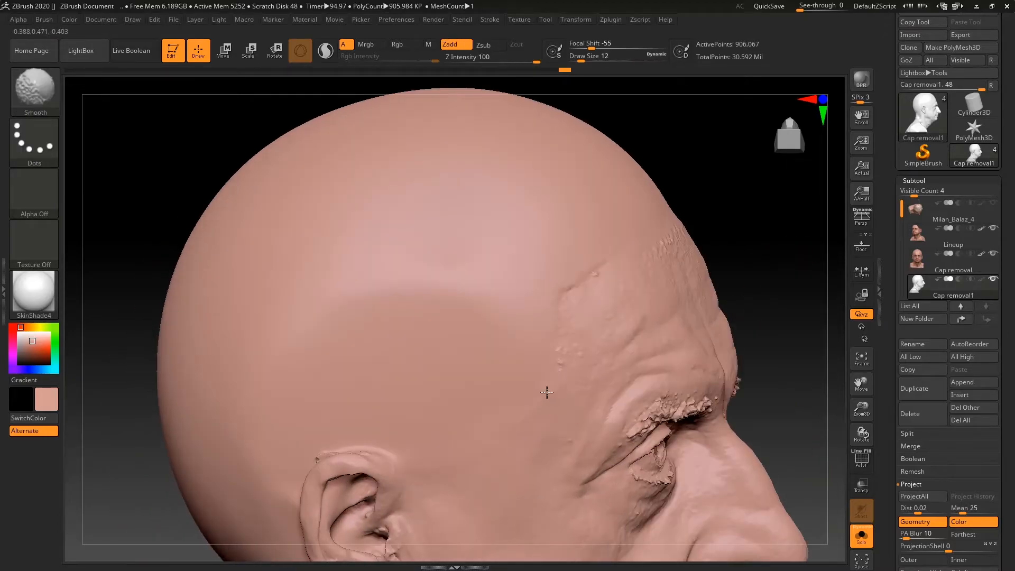
pyautogui.moveTo(777, 254)
pyautogui.mouseDown(button='right')
pyautogui.moveTo(730, 370)
pyautogui.moveTo(545, 373)
pyautogui.mouseUp(button='right')
pyautogui.press('shift')
pyautogui.moveTo(782, 275)
pyautogui.mouseDown(button='right')
pyautogui.moveTo(748, 320)
pyautogui.moveTo(740, 360)
pyautogui.mouseUp(button='right')
pyautogui.press('shift')
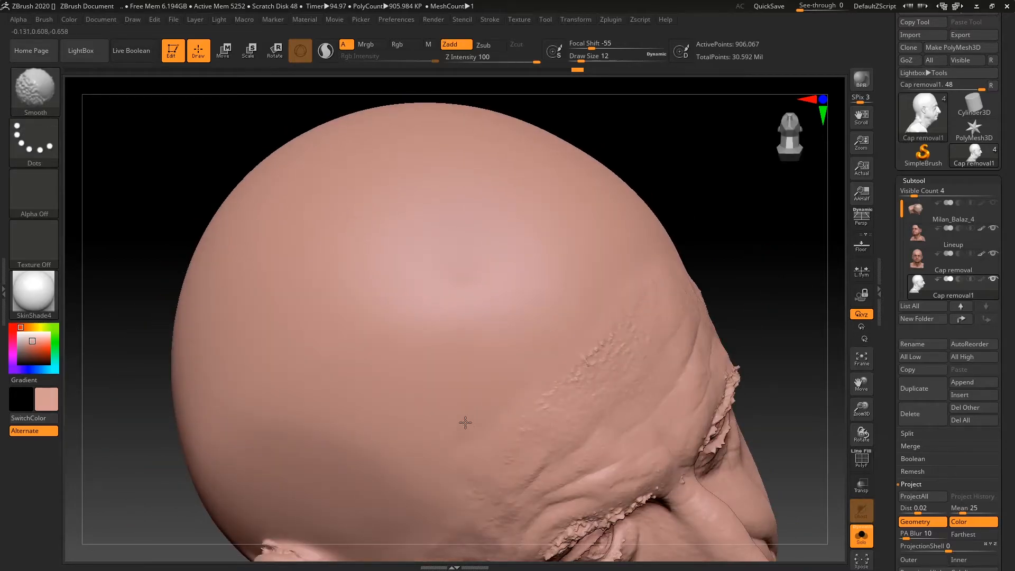
# Set the draw size to 18 and smooth the remaining seam traces on the side of the head.
pyautogui.moveTo(771, 295)
pyautogui.mouseDown(button='right')
pyautogui.moveTo(735, 358)
pyautogui.moveTo(744, 268)
pyautogui.moveTo(734, 291)
pyautogui.moveTo(746, 263)
pyautogui.moveTo(744, 279)
pyautogui.mouseUp(button='right')
pyautogui.press('space')
pyautogui.moveTo(745, 279); pyautogui.dragTo(742, 279)
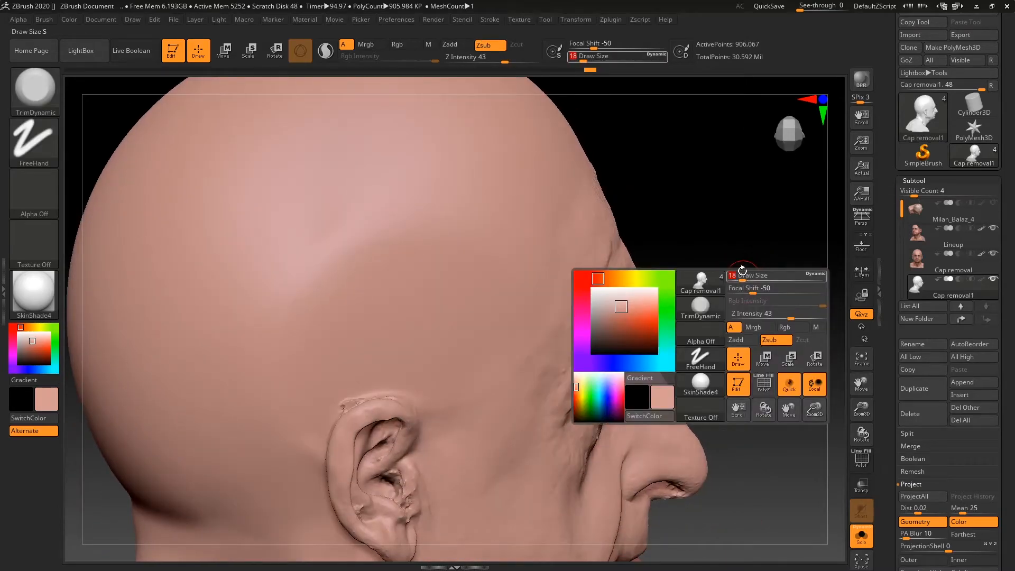
pyautogui.moveTo(742, 279); pyautogui.dragTo(809, 296, button='right')
pyautogui.press('shift')
pyautogui.moveTo(565, 471)
pyautogui.mouseDown(button='right')
pyautogui.moveTo(685, 344)
pyautogui.moveTo(657, 351)
pyautogui.mouseUp(button='right')
pyautogui.press('shift')
# Redefine the crease where the ear meets the skull using DamStandard at draw size 29, then smooth behind the ears.
pyautogui.moveTo(532, 431)
pyautogui.mouseDown(button='right')
pyautogui.moveTo(684, 324)
pyautogui.moveTo(682, 290)
pyautogui.moveTo(680, 334)
pyautogui.moveTo(669, 322)
pyautogui.mouseUp(button='right')
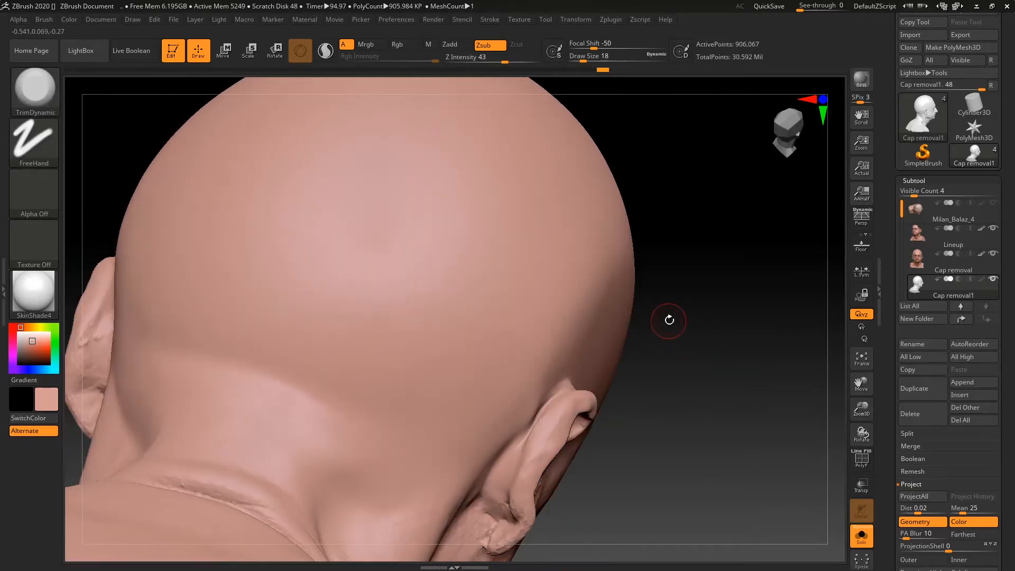
pyautogui.press('b')
pyautogui.press('d')
pyautogui.press('s')
pyautogui.press('space')
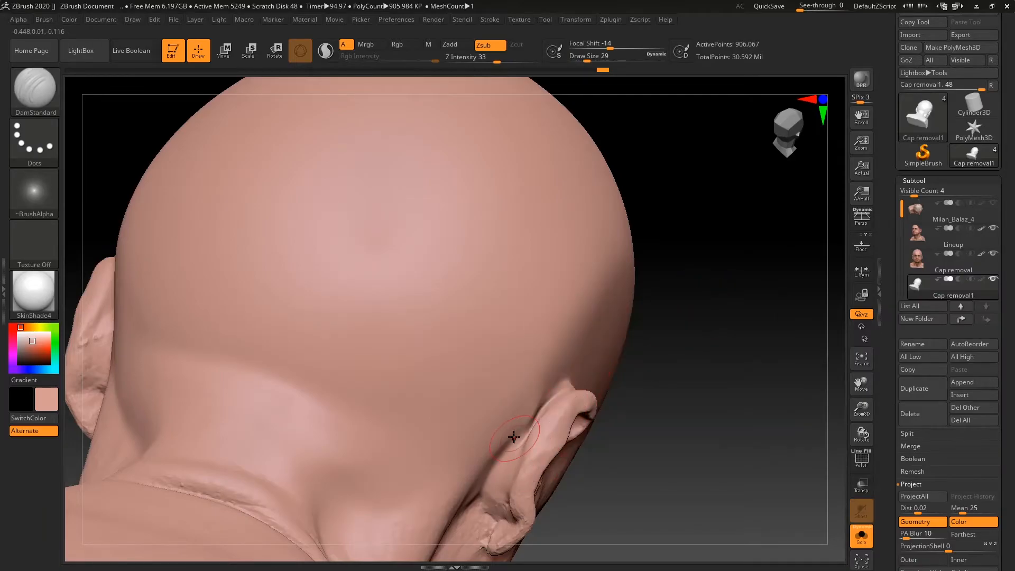
pyautogui.moveTo(671, 344)
pyautogui.mouseDown(button='right')
pyautogui.moveTo(686, 369)
pyautogui.moveTo(527, 433)
pyautogui.mouseUp(button='right')
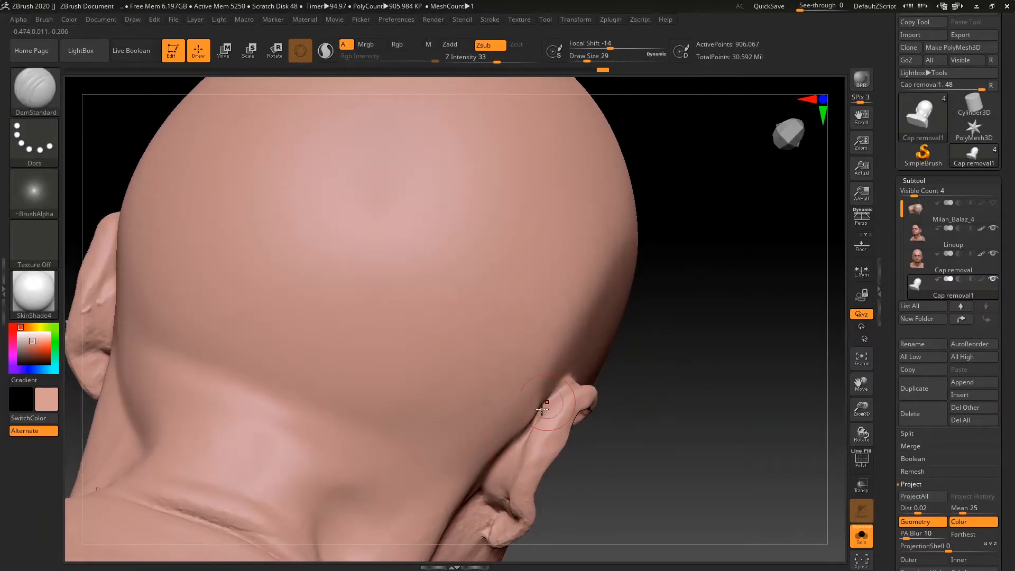
pyautogui.keyDown('shift'); pyautogui.moveTo(559, 389); pyautogui.dragTo(513, 458); pyautogui.keyUp('shift')
pyautogui.press('shift')
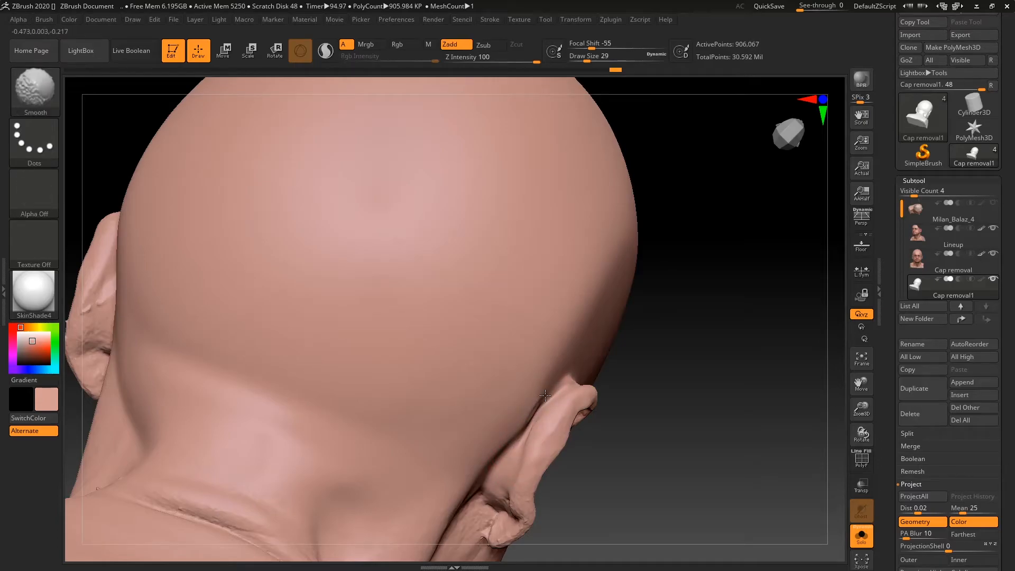
pyautogui.moveTo(706, 392)
pyautogui.mouseDown()
pyautogui.moveTo(640, 391)
pyautogui.moveTo(696, 394)
pyautogui.moveTo(695, 356)
pyautogui.moveTo(693, 399)
pyautogui.moveTo(723, 433)
pyautogui.moveTo(750, 388)
pyautogui.moveTo(748, 400)
pyautogui.moveTo(723, 365)
pyautogui.moveTo(715, 398)
pyautogui.mouseUp()
pyautogui.press('shift')
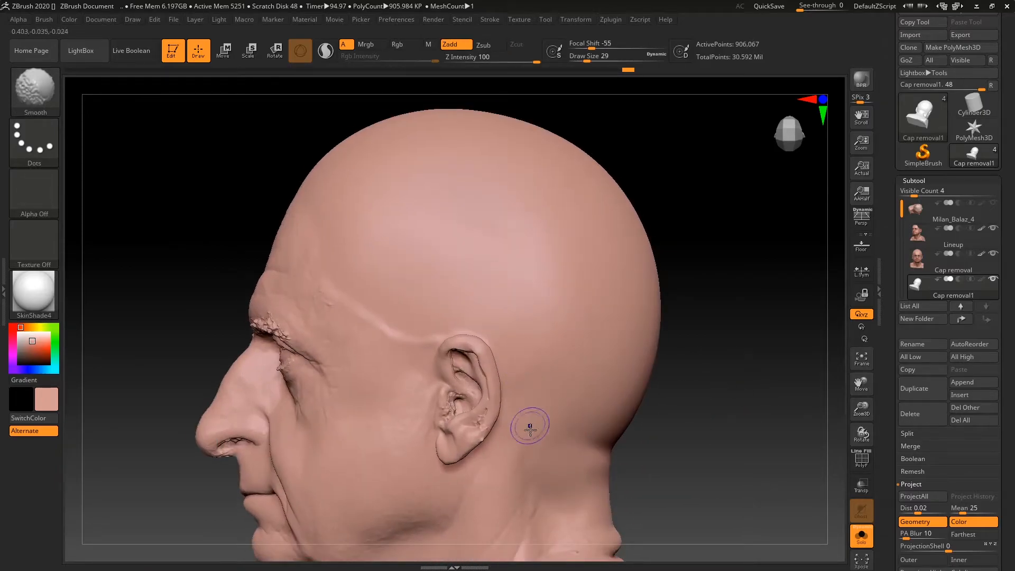
# Flatten the seam ridge from the temple to the top of the ear with TrimDynamic, and smooth it.
pyautogui.moveTo(692, 285)
pyautogui.mouseDown()
pyautogui.moveTo(743, 300)
pyautogui.moveTo(725, 310)
pyautogui.mouseUp()
pyautogui.press('b')
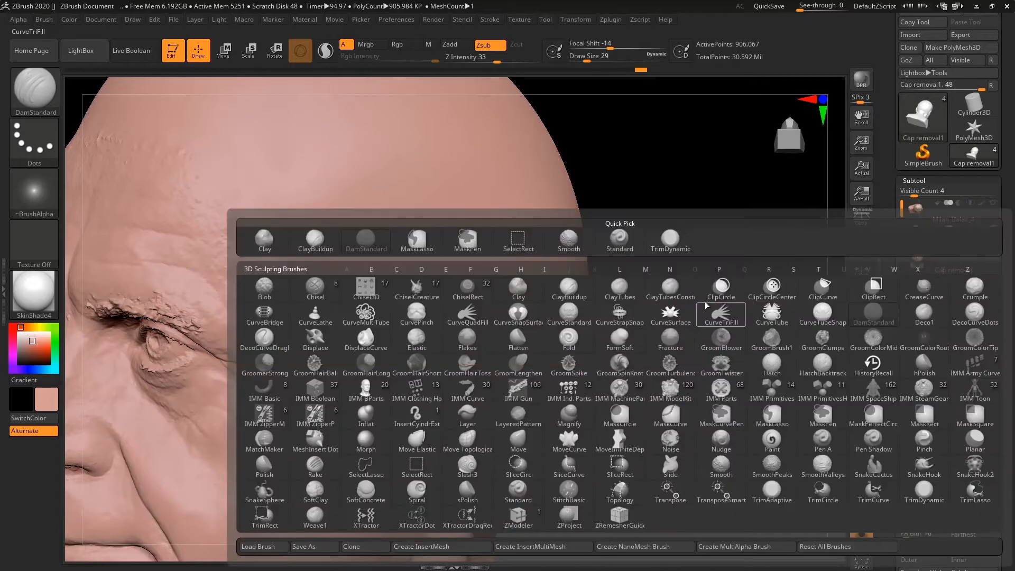
pyautogui.press('t')
pyautogui.press('d')
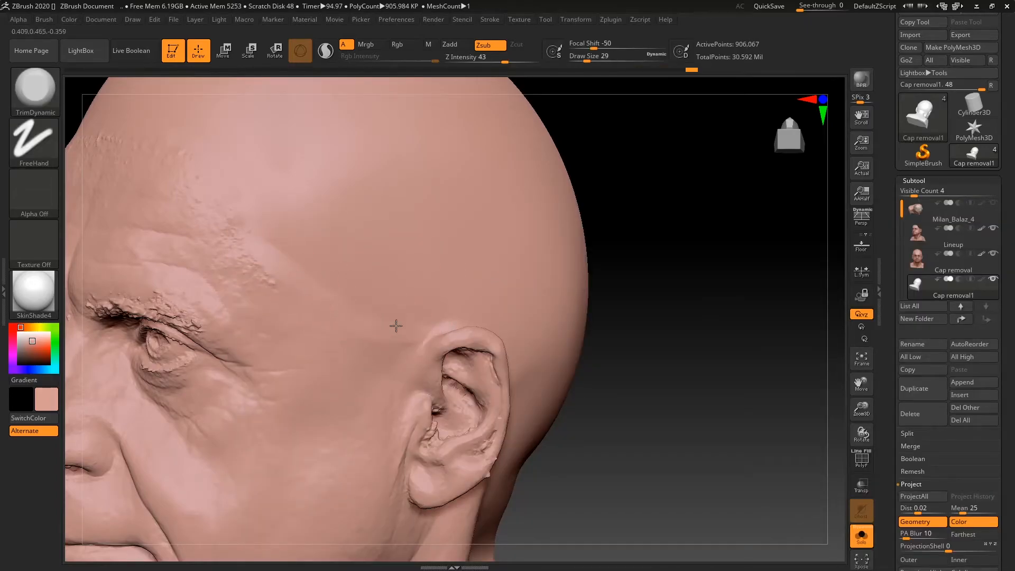
pyautogui.press('shift')
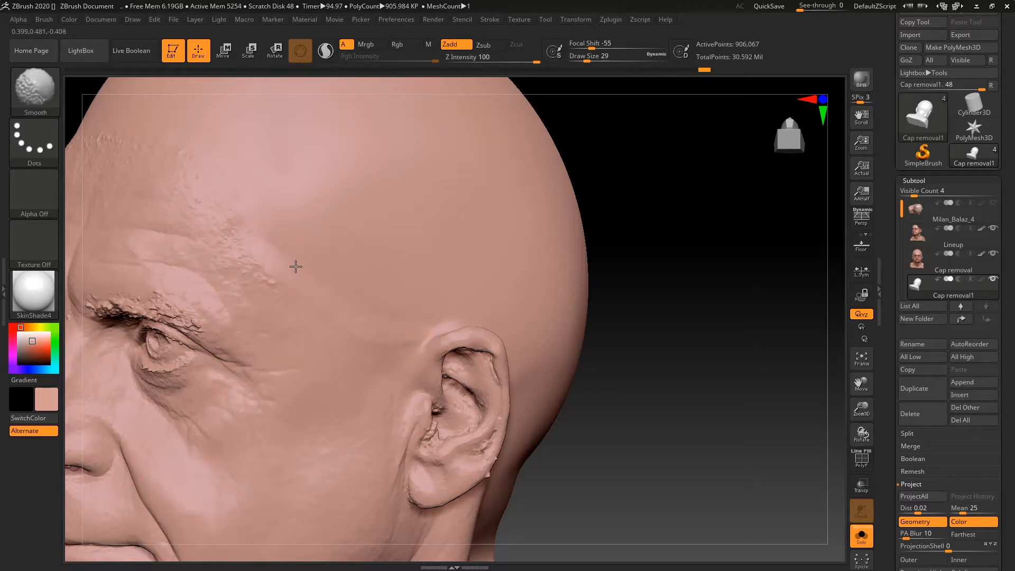
# Flatten the rough seam texture across the upper forehead with TrimDynamic, and smooth both sides of the forehead.
pyautogui.moveTo(609, 312)
pyautogui.mouseDown()
pyautogui.moveTo(709, 294)
pyautogui.moveTo(730, 301)
pyautogui.moveTo(677, 264)
pyautogui.moveTo(667, 313)
pyautogui.moveTo(277, 285)
pyautogui.mouseUp()
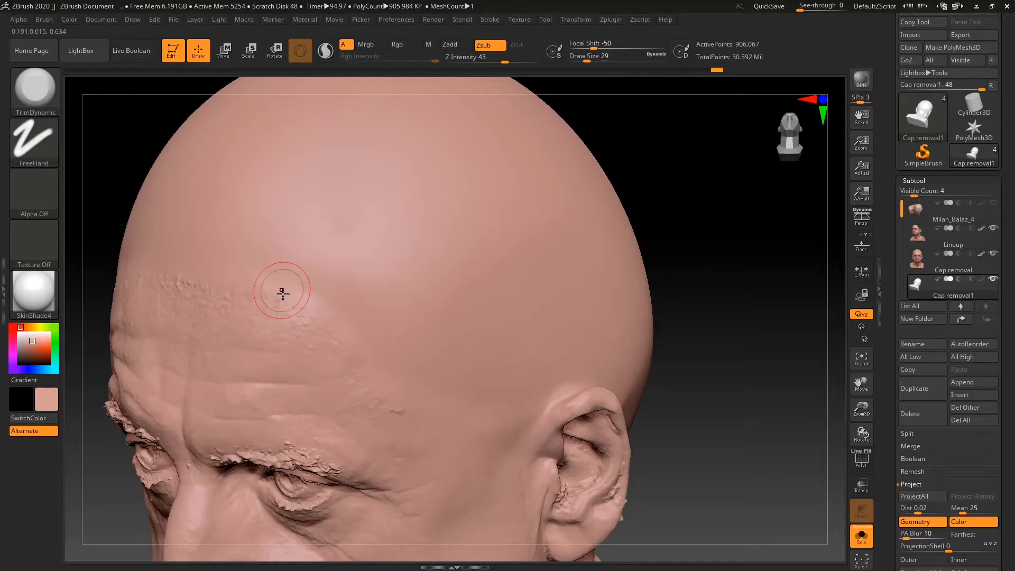
pyautogui.moveTo(211, 289); pyautogui.dragTo(315, 320)
pyautogui.press('shift')
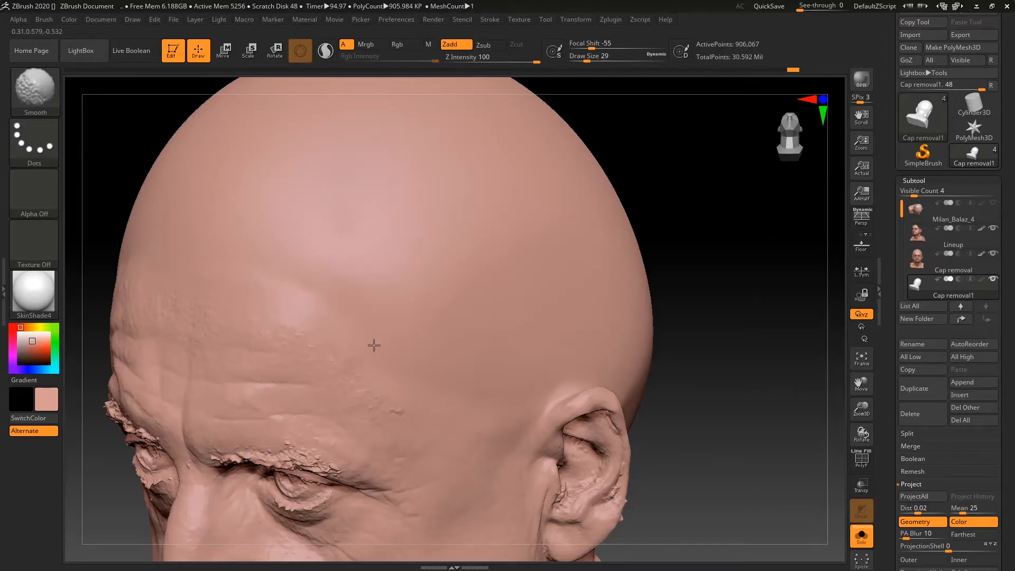
pyautogui.moveTo(741, 284)
pyautogui.mouseDown()
pyautogui.moveTo(727, 311)
pyautogui.moveTo(770, 209)
pyautogui.moveTo(746, 248)
pyautogui.moveTo(715, 256)
pyautogui.mouseUp()
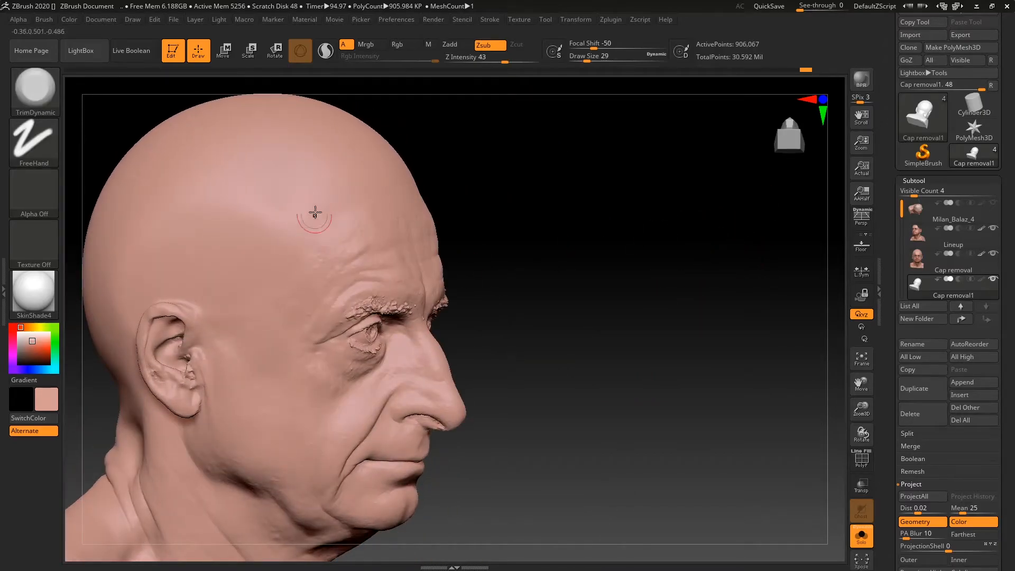
pyautogui.press('shift')
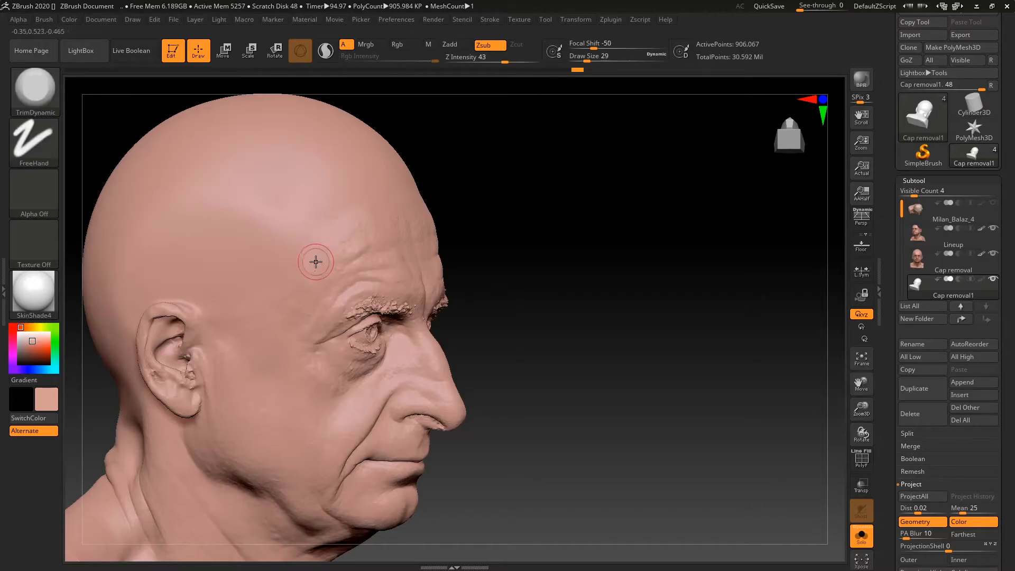
pyautogui.moveTo(534, 265); pyautogui.dragTo(692, 431)
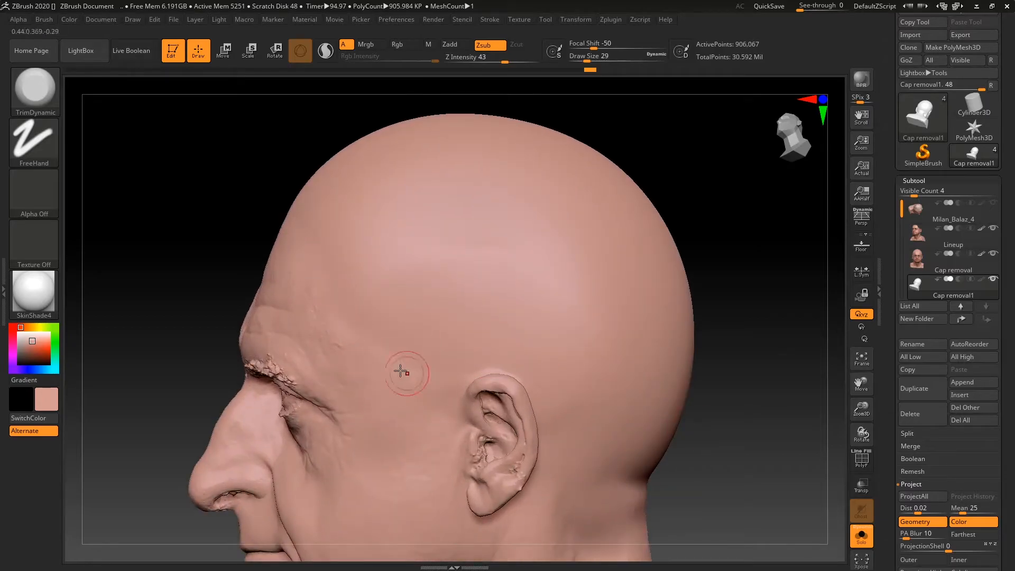
pyautogui.moveTo(740, 381); pyautogui.dragTo(786, 398)
pyautogui.moveTo(587, 373)
pyautogui.mouseDown()
pyautogui.moveTo(643, 370)
pyautogui.moveTo(631, 339)
pyautogui.moveTo(632, 362)
pyautogui.moveTo(651, 345)
pyautogui.mouseUp()
pyautogui.press('b')
pyautogui.press('s')
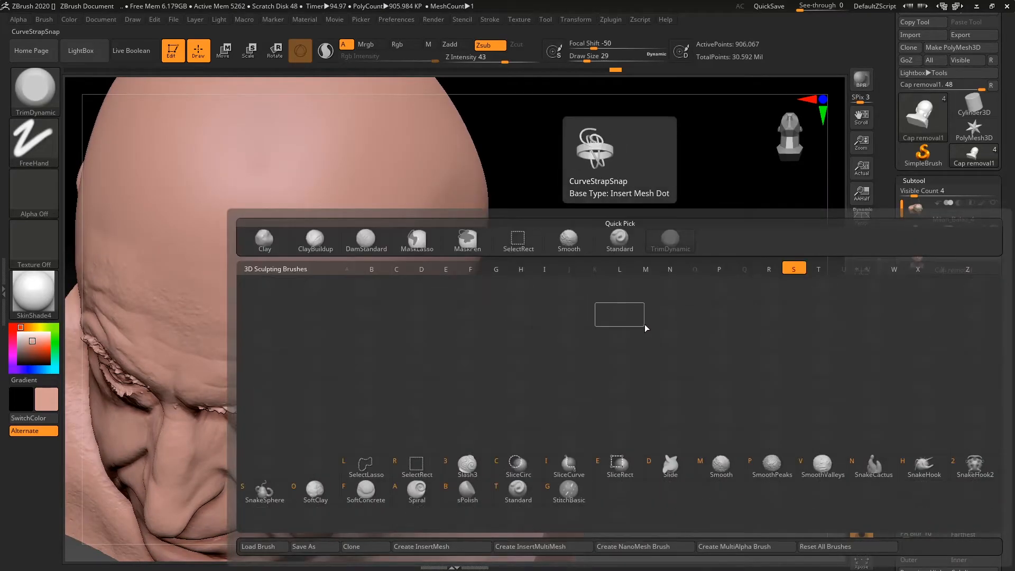
pyautogui.press('Escape')
# Build up the area between the temple and the top of the ear with ClayBuildup at draw size 41, and smooth it.
pyautogui.press('b')
pyautogui.press('c')
pyautogui.press('b')
pyautogui.press('space')
pyautogui.moveTo(644, 255); pyautogui.dragTo(646, 255)
pyautogui.moveTo(672, 243); pyautogui.dragTo(636, 233)
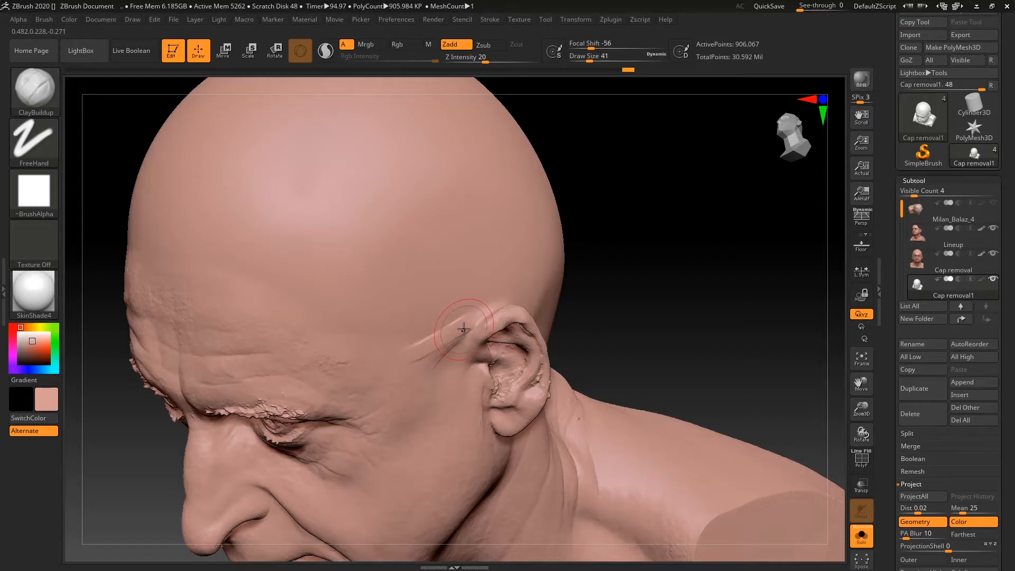
pyautogui.press('shift')
pyautogui.keyDown('shift'); pyautogui.moveTo(634, 288); pyautogui.dragTo(671, 261); pyautogui.keyUp('shift')
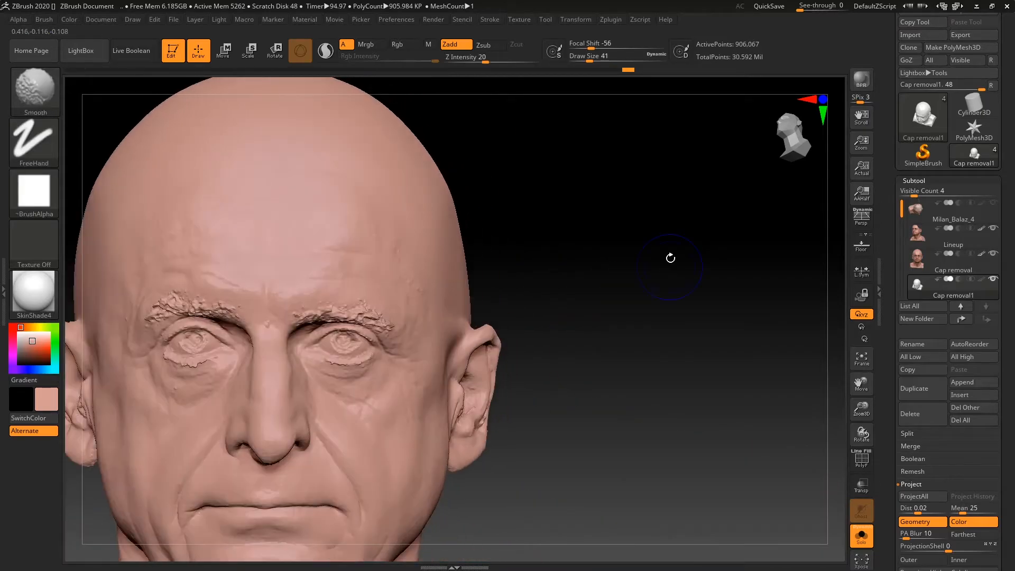
# Add volume to the side of the skull above the ear with ClayBuildup, and smooth the strokes at draw size 94.
pyautogui.moveTo(558, 261)
pyautogui.mouseDown()
pyautogui.moveTo(545, 322)
pyautogui.moveTo(559, 318)
pyautogui.mouseUp()
pyautogui.press('space')
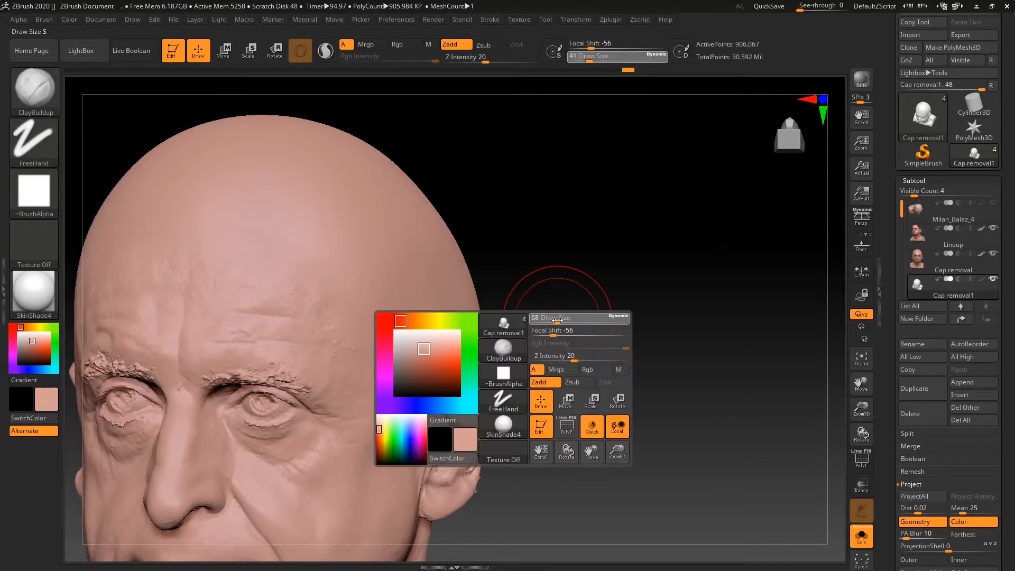
pyautogui.hotkey('ctrl', 'z')
pyautogui.keyDown('alt'); pyautogui.moveTo(396, 274); pyautogui.dragTo(398, 339); pyautogui.keyUp('alt')
pyautogui.moveTo(399, 240)
pyautogui.mouseDown()
pyautogui.moveTo(406, 336)
pyautogui.moveTo(395, 296)
pyautogui.mouseUp()
pyautogui.moveTo(495, 292)
pyautogui.mouseDown()
pyautogui.moveTo(532, 281)
pyautogui.moveTo(494, 315)
pyautogui.moveTo(511, 313)
pyautogui.mouseUp()
pyautogui.press('space')
pyautogui.moveTo(407, 349)
pyautogui.mouseDown()
pyautogui.moveTo(409, 312)
pyautogui.moveTo(433, 361)
pyautogui.mouseUp()
pyautogui.keyDown('shift'); pyautogui.moveTo(418, 327); pyautogui.dragTo(387, 332); pyautogui.keyUp('shift')
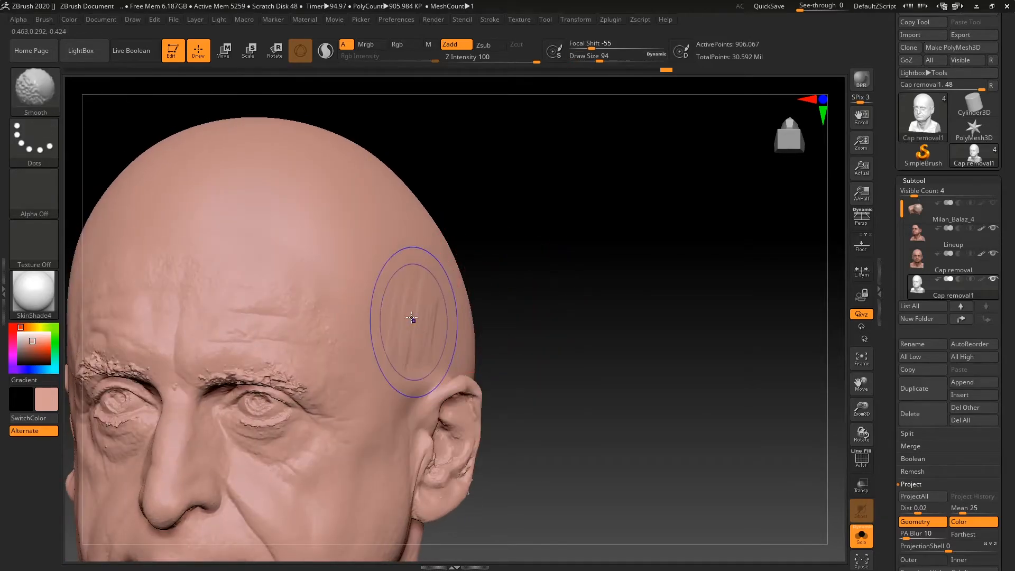
# Flatten and smooth the built-up side of the skull using TrimDynamic, and reduce the draw size to 59.
pyautogui.press('b')
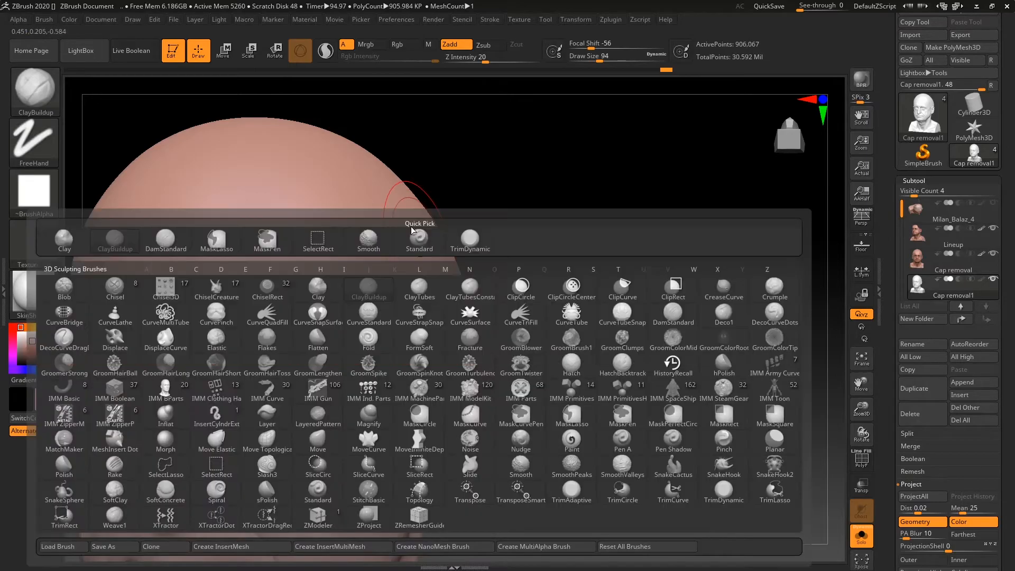
pyautogui.press('t')
pyautogui.press('d')
pyautogui.moveTo(445, 338)
pyautogui.keyDown('shift'); pyautogui.mouseDown()
pyautogui.moveTo(410, 334)
pyautogui.moveTo(410, 302)
pyautogui.mouseUp(); pyautogui.keyUp('shift')
pyautogui.keyDown('shift'); pyautogui.moveTo(502, 240); pyautogui.dragTo(632, 182); pyautogui.keyUp('shift')
pyautogui.keyDown('shift'); pyautogui.moveTo(452, 243); pyautogui.dragTo(476, 250); pyautogui.keyUp('shift')
pyautogui.keyDown('shift'); pyautogui.moveTo(473, 305); pyautogui.dragTo(476, 308); pyautogui.keyUp('shift')
pyautogui.keyDown('alt'); pyautogui.moveTo(576, 249); pyautogui.dragTo(669, 249); pyautogui.keyUp('alt')
pyautogui.moveTo(672, 248); pyautogui.dragTo(734, 248)
pyautogui.press('space')
pyautogui.moveTo(730, 248)
pyautogui.mouseDown()
pyautogui.moveTo(707, 246)
pyautogui.moveTo(733, 253)
pyautogui.mouseUp()
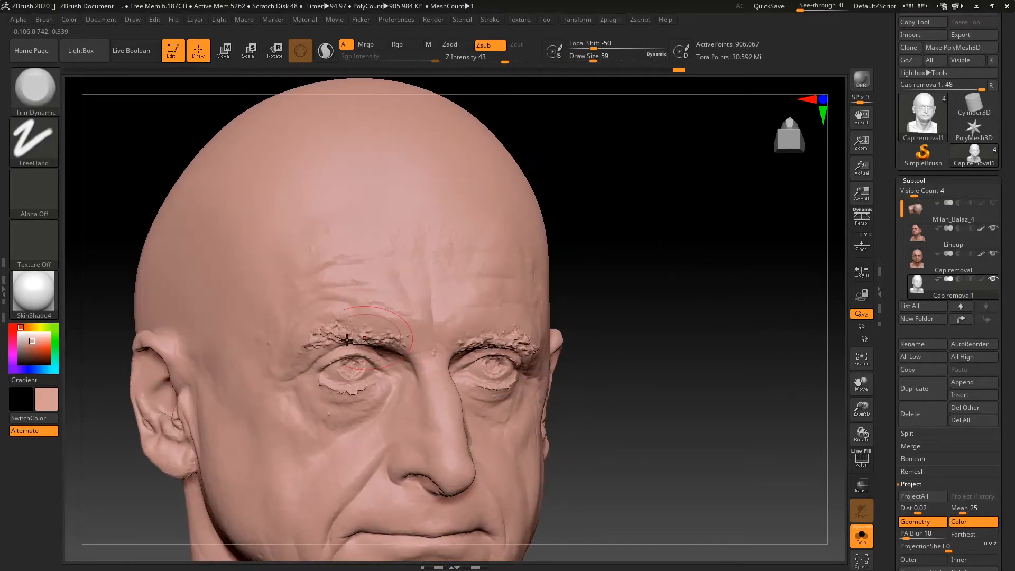
pyautogui.moveTo(656, 298); pyautogui.dragTo(672, 311)
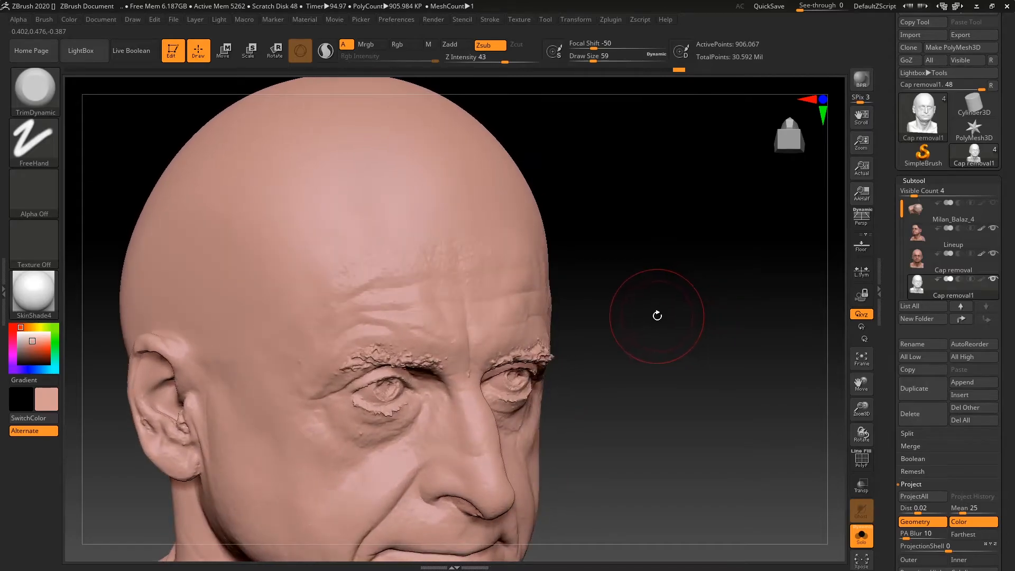
# Fill the hollow in front of the upper ear with ClayBuildup at draw size 44, and smooth it into the temple.
pyautogui.press('b')
pyautogui.press('c')
pyautogui.press('b')
pyautogui.press('space')
pyautogui.moveTo(639, 269); pyautogui.dragTo(633, 269)
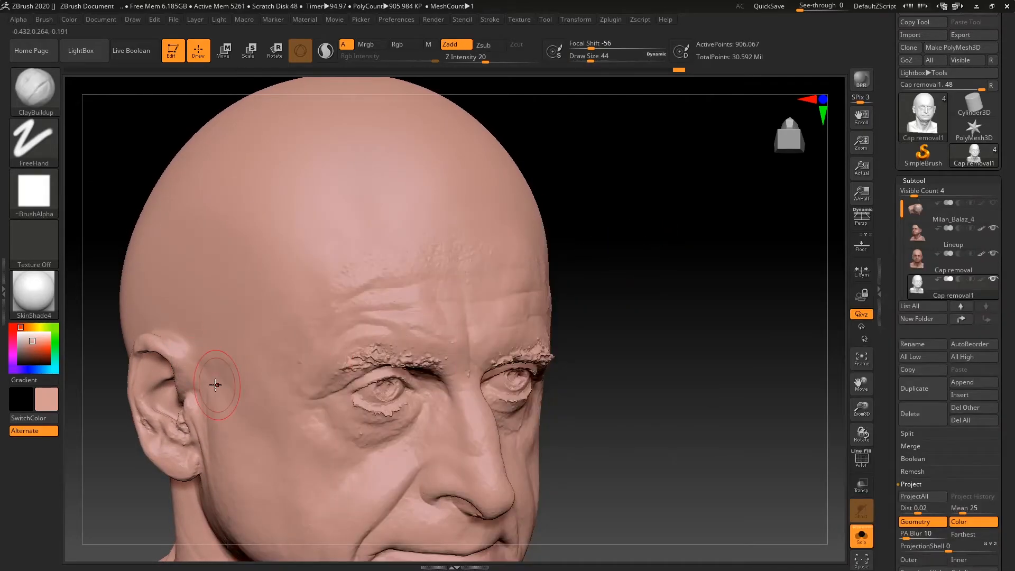
pyautogui.press('shift')
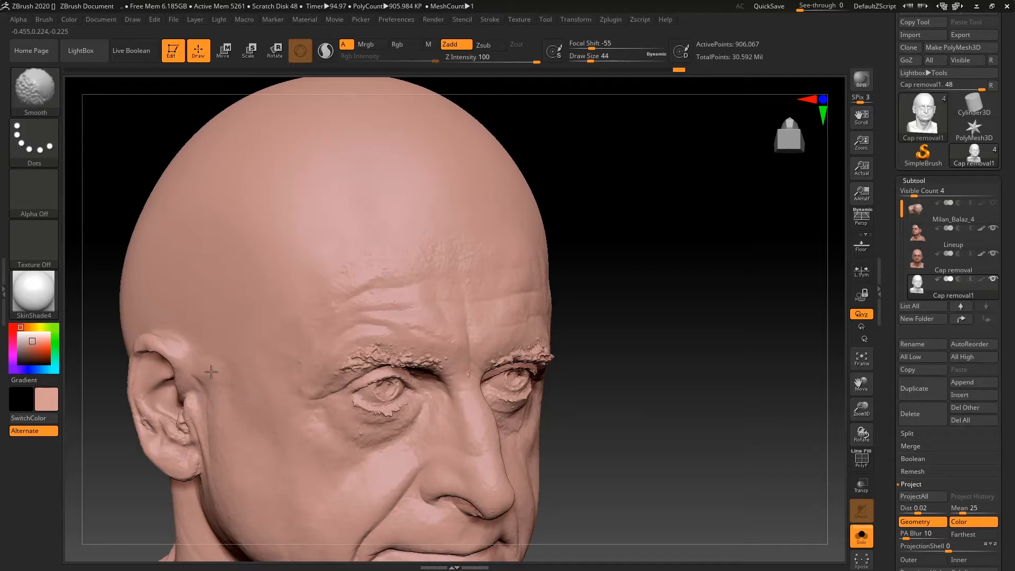
pyautogui.moveTo(711, 332); pyautogui.dragTo(629, 341)
pyautogui.keyDown('shift'); pyautogui.moveTo(235, 370); pyautogui.dragTo(207, 403); pyautogui.keyUp('shift')
# Smooth the nape of the neck below the back of the skull.
pyautogui.moveTo(684, 293)
pyautogui.mouseDown()
pyautogui.moveTo(669, 293)
pyautogui.moveTo(678, 272)
pyautogui.moveTo(640, 232)
pyautogui.moveTo(573, 288)
pyautogui.moveTo(665, 295)
pyautogui.mouseUp()
pyautogui.press('shift')
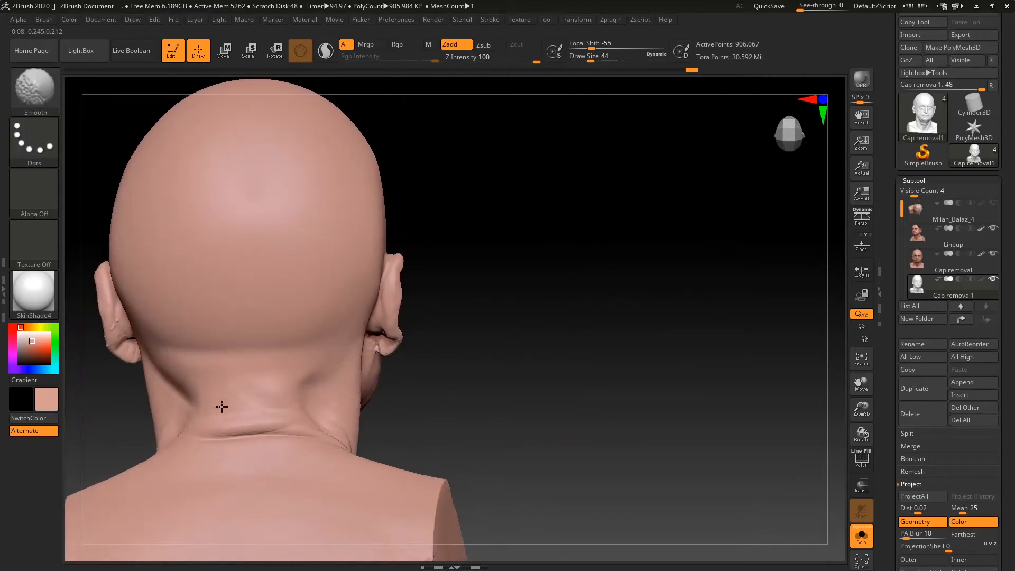
pyautogui.keyDown('shift'); pyautogui.moveTo(294, 402); pyautogui.dragTo(309, 399); pyautogui.keyUp('shift')
pyautogui.moveTo(603, 365); pyautogui.dragTo(550, 386)
pyautogui.moveTo(601, 295); pyautogui.dragTo(618, 335)
# Reduce the draw size to 17 and smooth the rough surface around the ear canal and lower ear.
pyautogui.moveTo(689, 241)
pyautogui.mouseDown()
pyautogui.moveTo(719, 254)
pyautogui.moveTo(694, 271)
pyautogui.mouseUp()
pyautogui.press('space')
pyautogui.keyDown('shift'); pyautogui.moveTo(391, 430); pyautogui.dragTo(395, 437); pyautogui.keyUp('shift')
pyautogui.moveTo(815, 254)
pyautogui.mouseDown(button='right')
pyautogui.moveTo(807, 224)
pyautogui.moveTo(821, 270)
pyautogui.mouseUp(button='right')
pyautogui.press('space')
pyautogui.moveTo(473, 367); pyautogui.dragTo(469, 367)
pyautogui.keyDown('shift'); pyautogui.moveTo(395, 432); pyautogui.dragTo(387, 416); pyautogui.keyUp('shift')
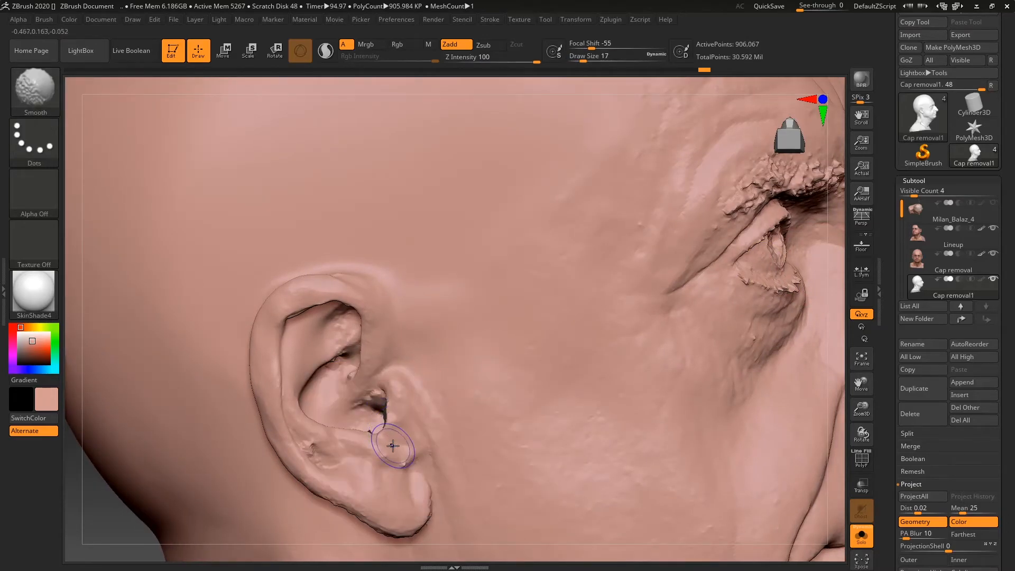
# Flatten the bumps on the inner folds of the ear with TrimDynamic.
pyautogui.press('b')
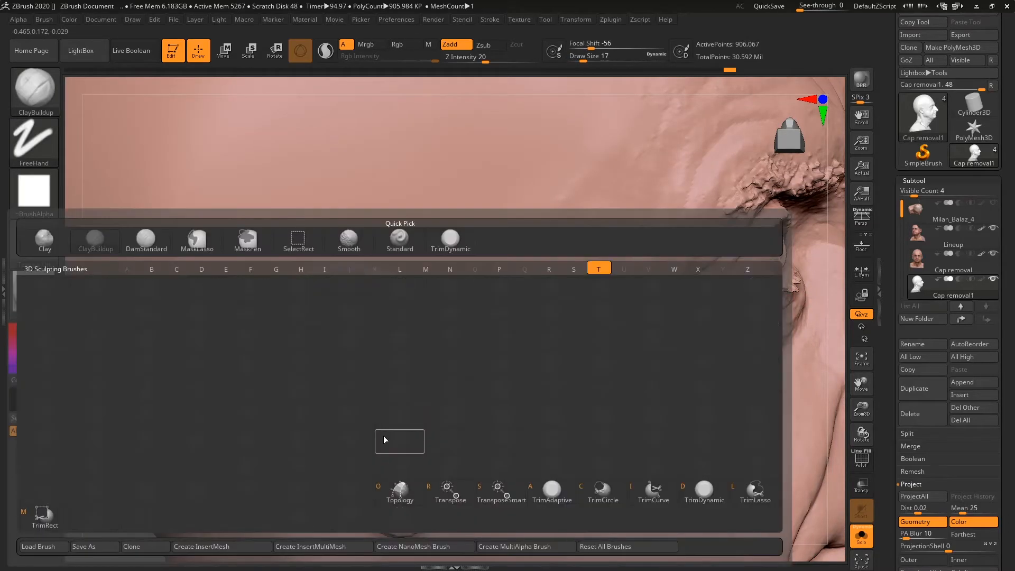
pyautogui.press('t')
pyautogui.press('d')
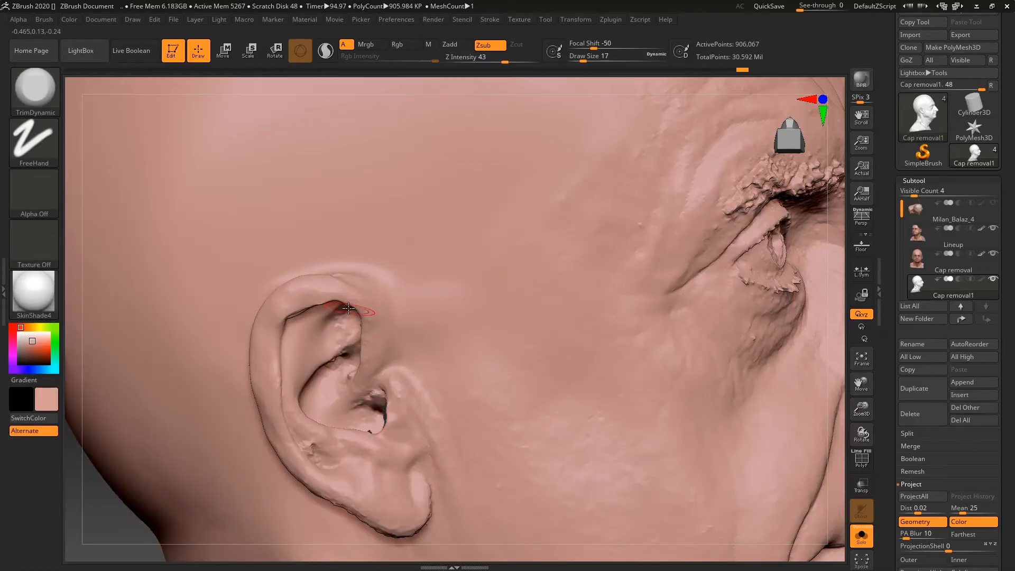
pyautogui.moveTo(113, 525); pyautogui.dragTo(337, 362)
# Carve the groove along the inside of the ear's outer rim with DamStandard, and smooth the upper inner ear.
pyautogui.press('b')
pyautogui.press('d')
pyautogui.press('s')
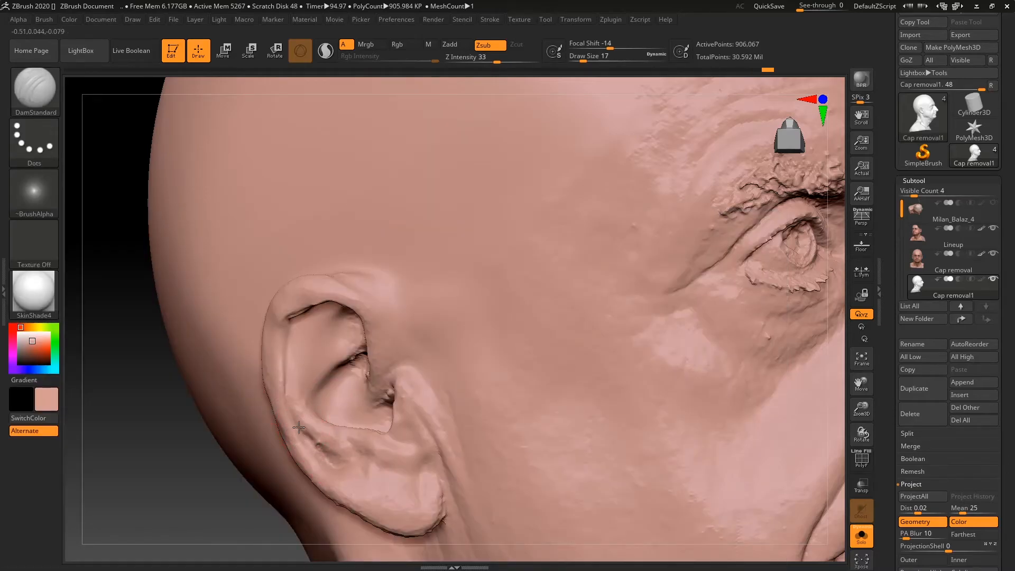
pyautogui.moveTo(281, 386); pyautogui.dragTo(301, 405)
pyautogui.moveTo(289, 325); pyautogui.dragTo(287, 372)
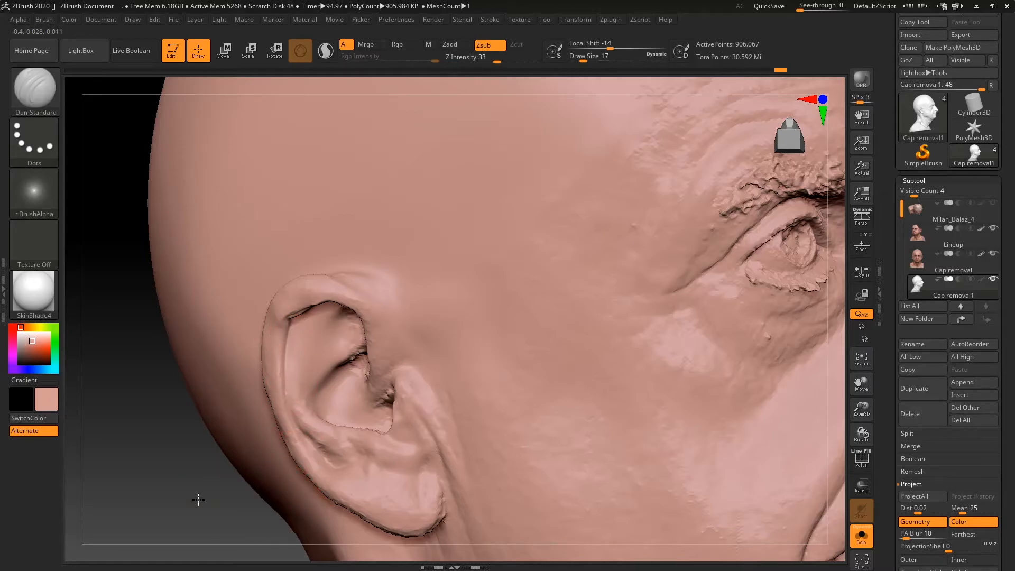
pyautogui.moveTo(198, 504); pyautogui.dragTo(307, 281)
pyautogui.moveTo(191, 467); pyautogui.dragTo(214, 445)
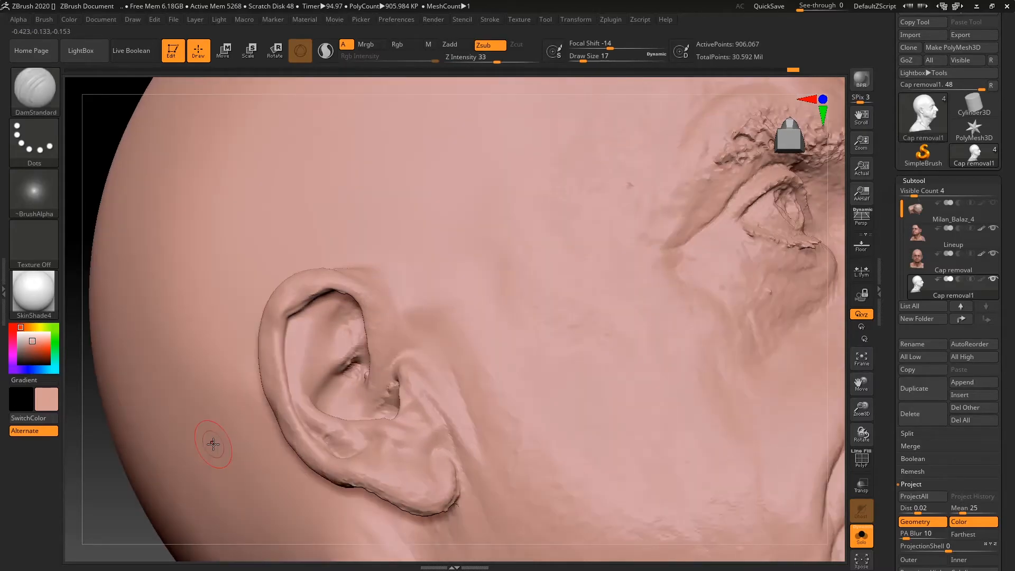
pyautogui.moveTo(102, 494); pyautogui.dragTo(126, 507)
pyautogui.moveTo(343, 323)
pyautogui.keyDown('shift'); pyautogui.mouseDown()
pyautogui.moveTo(340, 311)
pyautogui.moveTo(334, 321)
pyautogui.mouseUp(); pyautogui.keyUp('shift')
# Smooth the jagged outer rim and lower part of the opposite ear.
pyautogui.moveTo(814, 174)
pyautogui.mouseDown()
pyautogui.moveTo(693, 215)
pyautogui.moveTo(751, 204)
pyautogui.moveTo(783, 211)
pyautogui.moveTo(739, 275)
pyautogui.moveTo(760, 276)
pyautogui.moveTo(725, 281)
pyautogui.moveTo(762, 253)
pyautogui.moveTo(668, 310)
pyautogui.moveTo(717, 284)
pyautogui.moveTo(779, 353)
pyautogui.moveTo(749, 381)
pyautogui.mouseUp()
pyautogui.moveTo(695, 401); pyautogui.dragTo(595, 350)
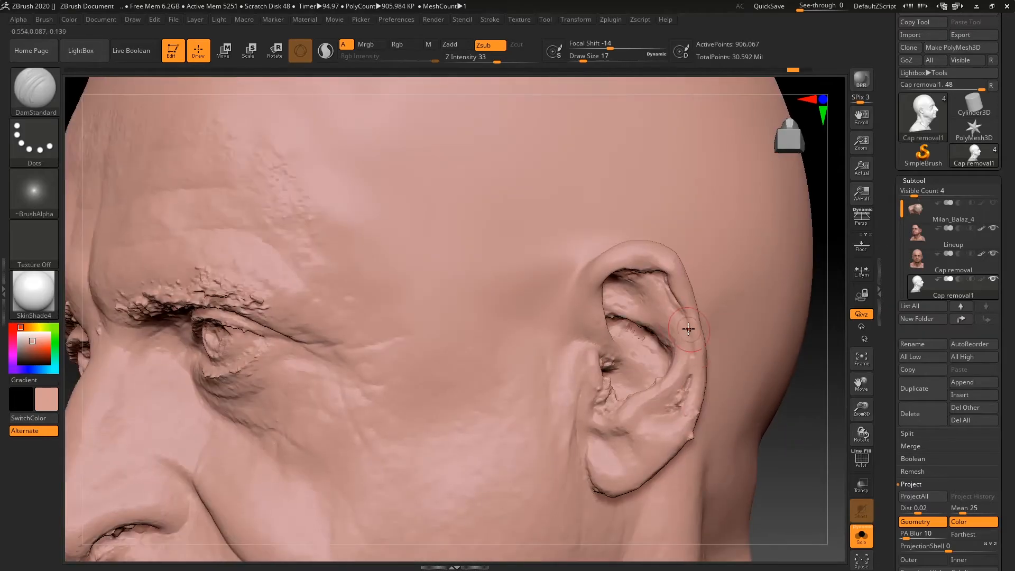
pyautogui.press('shift')
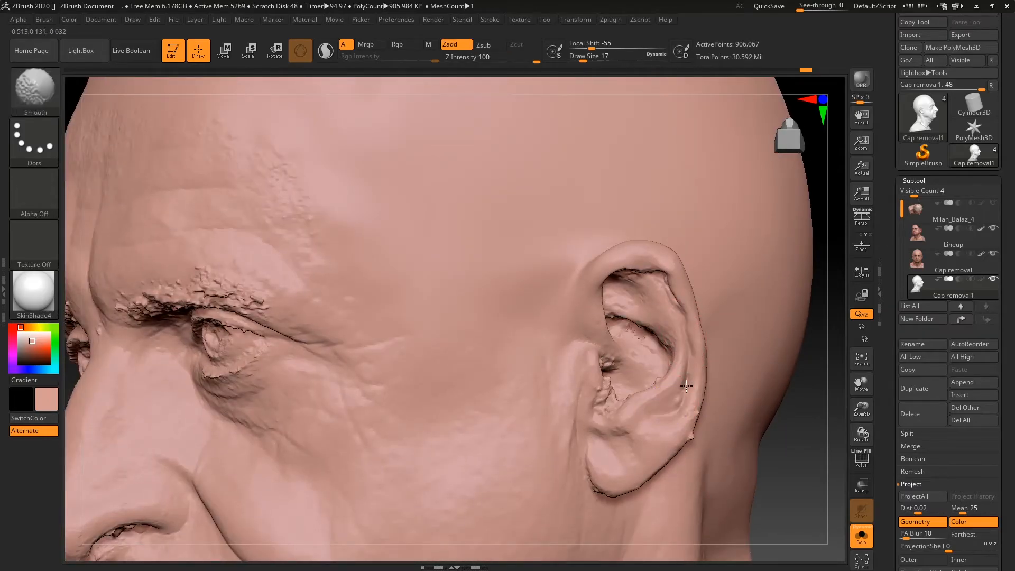
pyautogui.moveTo(793, 433); pyautogui.dragTo(725, 453)
pyautogui.moveTo(632, 466)
pyautogui.keyDown('shift'); pyautogui.mouseDown()
pyautogui.moveTo(628, 444)
pyautogui.moveTo(635, 453)
pyautogui.mouseUp(); pyautogui.keyUp('shift')
# Flatten the lower rim and lobe area of this ear with TrimDynamic at draw size 17, and smooth it.
pyautogui.press('b')
pyautogui.press('t')
pyautogui.press('d')
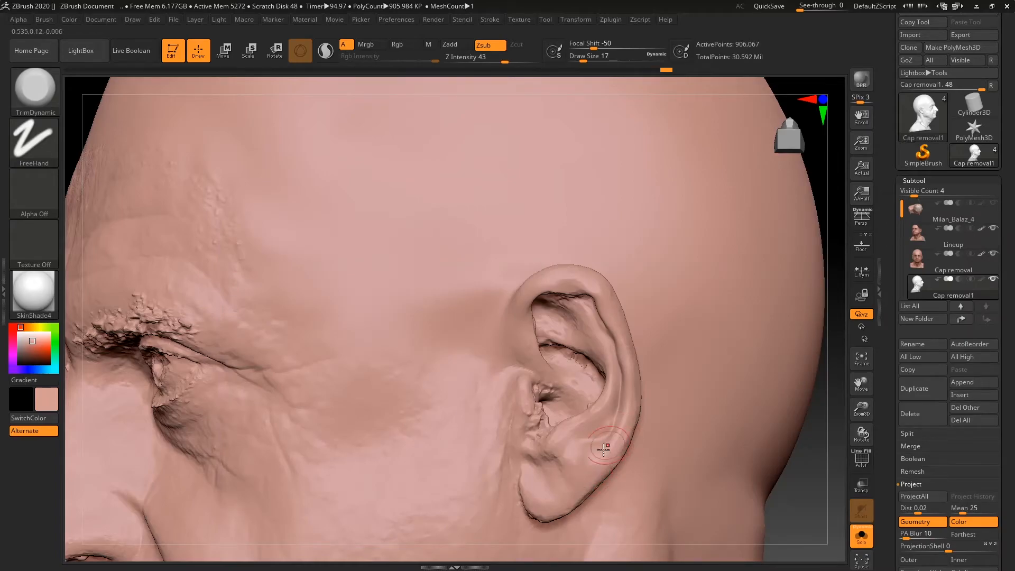
pyautogui.moveTo(826, 337); pyautogui.dragTo(691, 390)
pyautogui.press('shift')
pyautogui.moveTo(793, 442)
pyautogui.mouseDown()
pyautogui.moveTo(782, 476)
pyautogui.moveTo(808, 456)
pyautogui.moveTo(784, 439)
pyautogui.mouseUp()
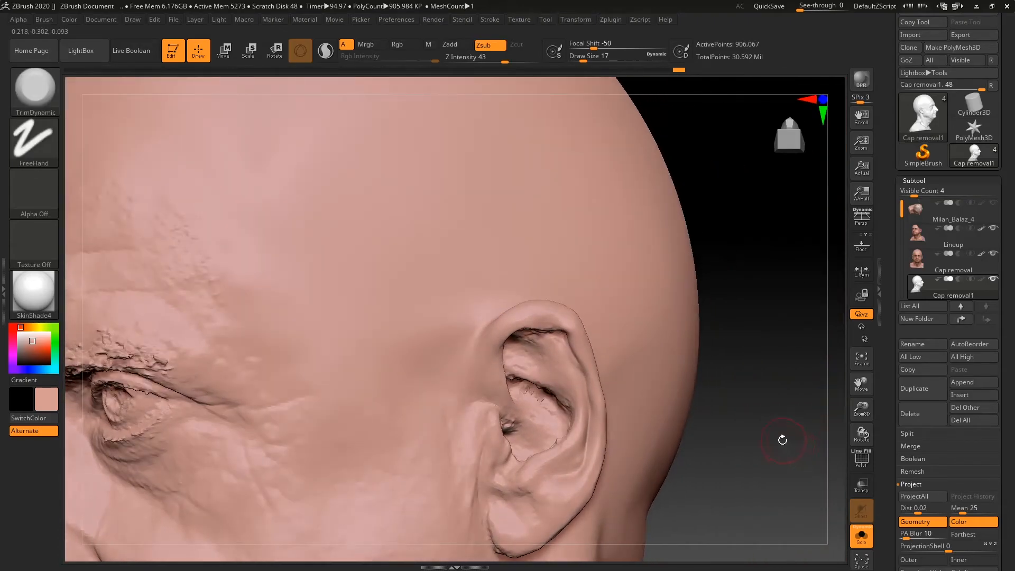
# Smooth the rough inner folds and the hollow around this ear's canal.
pyautogui.keyDown('shift'); pyautogui.moveTo(523, 391); pyautogui.dragTo(550, 427); pyautogui.keyUp('shift')
pyautogui.moveTo(771, 417); pyautogui.dragTo(686, 402)
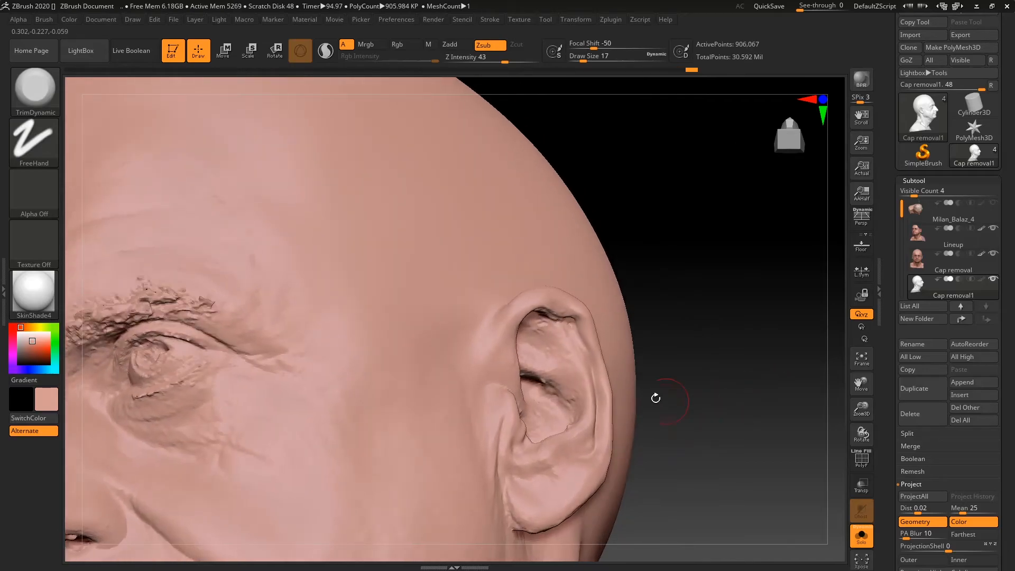
pyautogui.keyDown('shift'); pyautogui.moveTo(538, 351); pyautogui.dragTo(573, 414); pyautogui.keyUp('shift')
pyautogui.moveTo(714, 371)
pyautogui.keyDown('alt'); pyautogui.mouseDown()
pyautogui.moveTo(721, 302)
pyautogui.moveTo(723, 390)
pyautogui.mouseUp(); pyautogui.keyUp('alt')
pyautogui.moveTo(716, 331); pyautogui.dragTo(737, 318)
# Flatten the side of the skull above the ear with TrimDynamic at draw size 90.
pyautogui.press('b')
pyautogui.press('t')
pyautogui.press('d')
pyautogui.press('space')
pyautogui.moveTo(734, 273); pyautogui.dragTo(752, 272)
pyautogui.moveTo(752, 273); pyautogui.dragTo(733, 286)
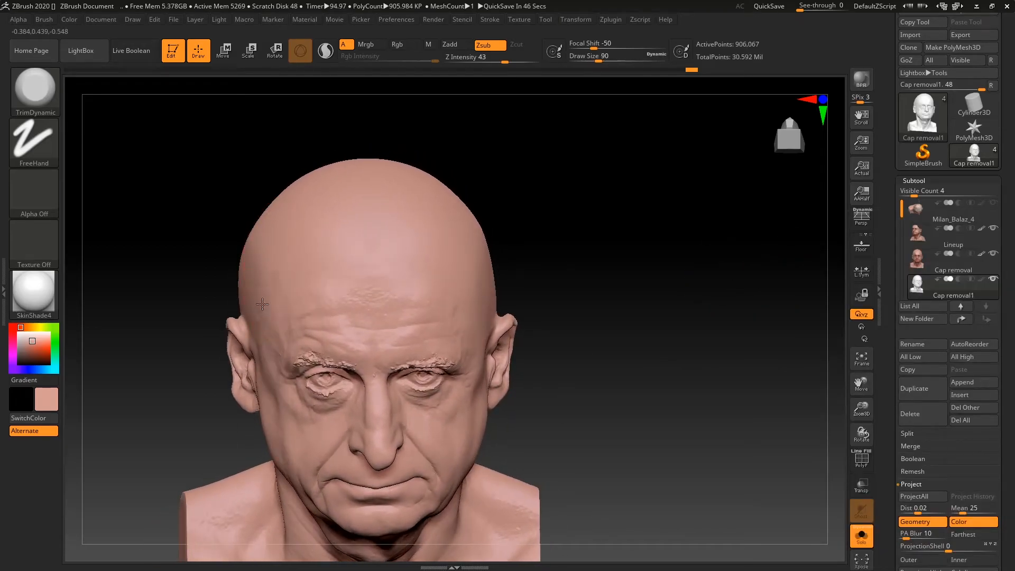
pyautogui.moveTo(603, 229); pyautogui.dragTo(630, 233)
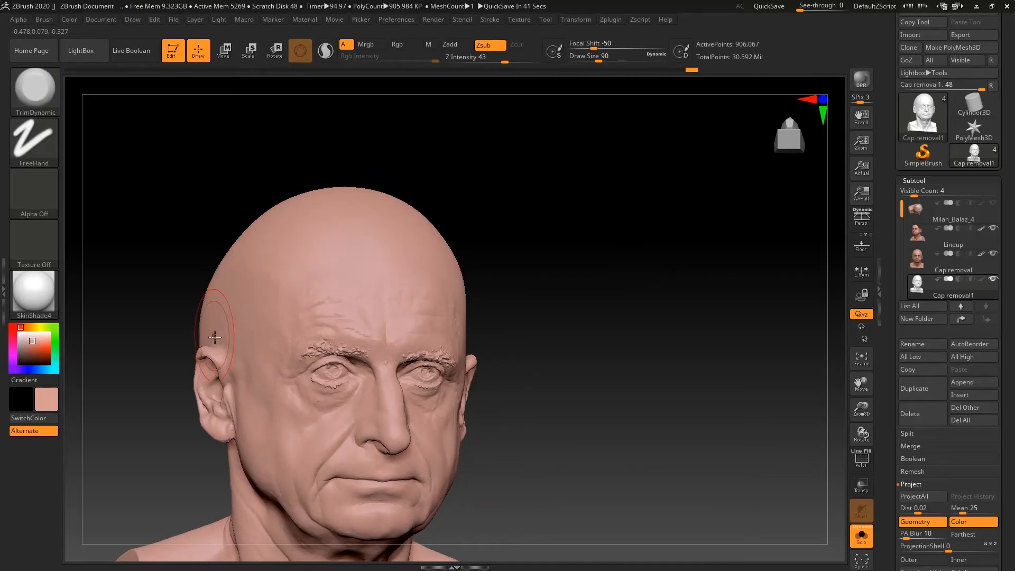
# Mask the ear with MaskPen to protect it while refining the side of the skull, and clear the mask.
pyautogui.moveTo(181, 374)
pyautogui.keyDown('ctrl'); pyautogui.mouseDown()
pyautogui.moveTo(207, 407)
pyautogui.moveTo(208, 393)
pyautogui.mouseUp(); pyautogui.keyUp('ctrl')
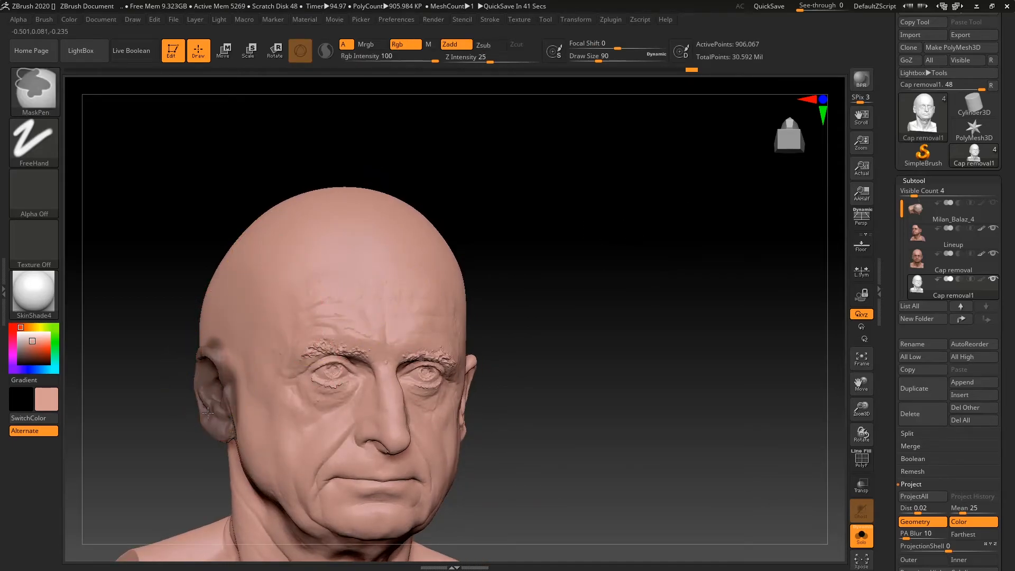
pyautogui.moveTo(550, 211); pyautogui.dragTo(542, 210)
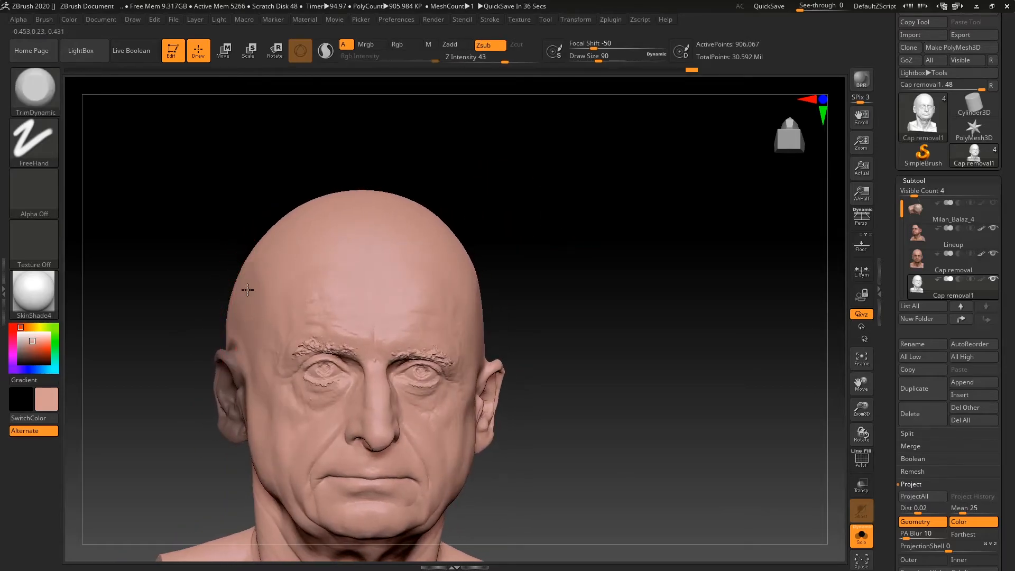
pyautogui.press('shift')
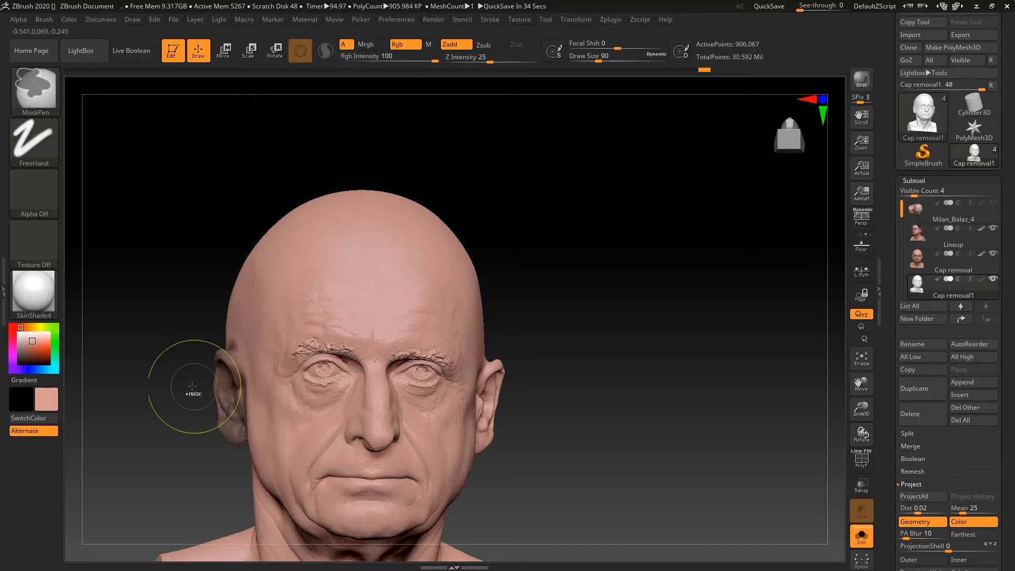
pyautogui.moveTo(534, 217)
pyautogui.mouseDown()
pyautogui.moveTo(582, 222)
pyautogui.moveTo(588, 257)
pyautogui.mouseUp()
# Set the TrimDynamic draw size to 39, flatten the area between the temple and ear, and smooth it.
pyautogui.press('space')
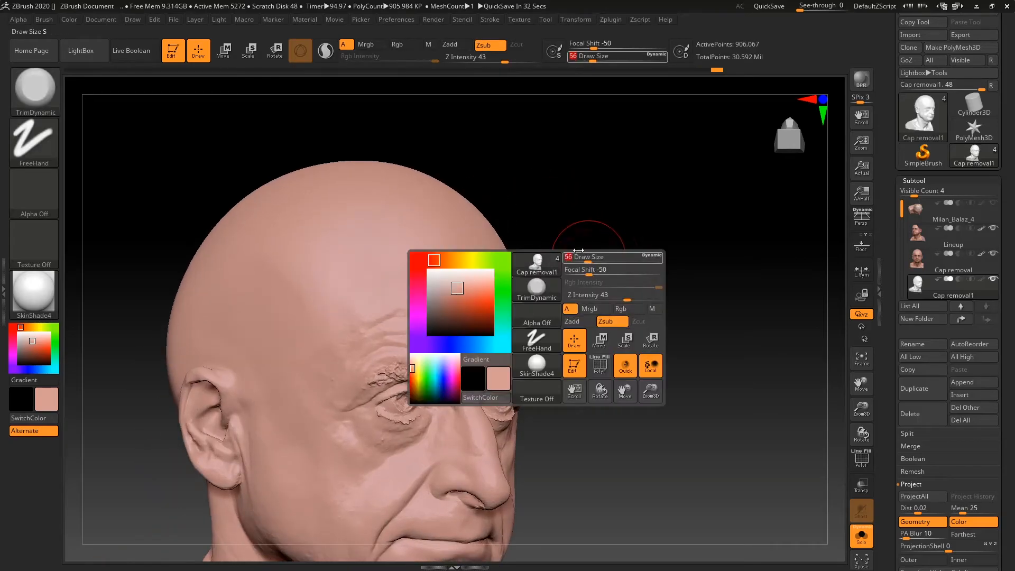
pyautogui.press('space')
pyautogui.moveTo(280, 308); pyautogui.dragTo(253, 309)
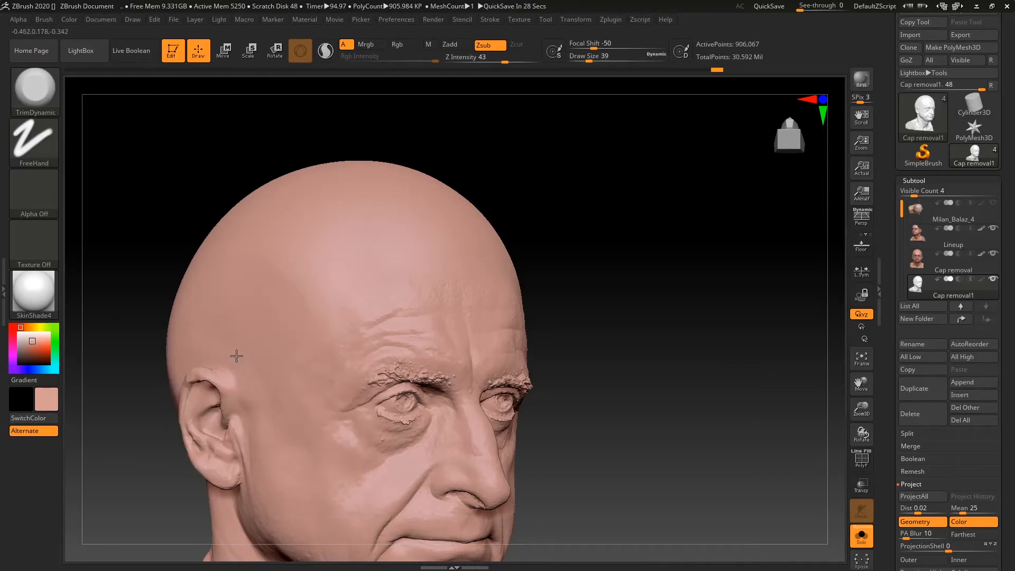
pyautogui.press('shift')
pyautogui.keyDown('shift'); pyautogui.moveTo(640, 267); pyautogui.dragTo(568, 273); pyautogui.keyUp('shift')
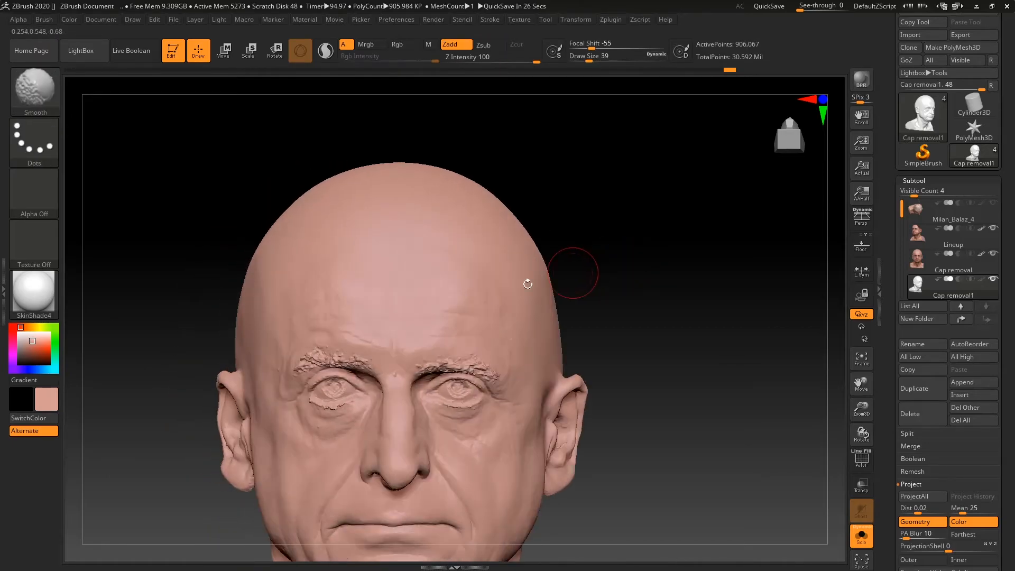
# Set the TrimDynamic draw size to 87, then trim and smooth the head's right side above the ear.
pyautogui.press('space')
pyautogui.moveTo(268, 278); pyautogui.dragTo(280, 279)
pyautogui.moveTo(224, 219)
pyautogui.mouseDown()
pyautogui.moveTo(251, 290)
pyautogui.moveTo(235, 321)
pyautogui.mouseUp()
pyautogui.moveTo(603, 217)
pyautogui.keyDown('shift'); pyautogui.mouseDown()
pyautogui.moveTo(565, 209)
pyautogui.moveTo(580, 188)
pyautogui.mouseUp(); pyautogui.keyUp('shift')
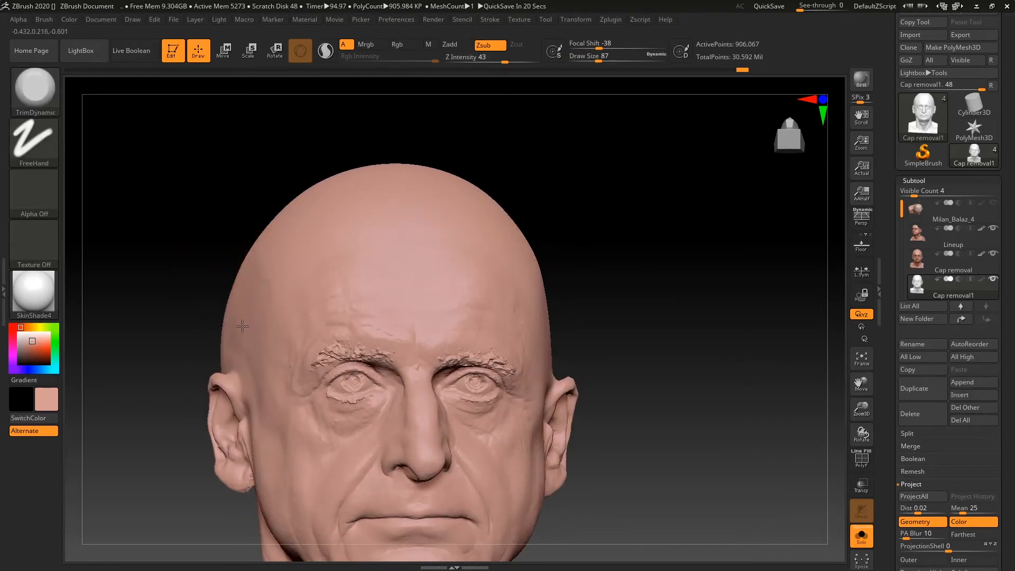
pyautogui.press('shift')
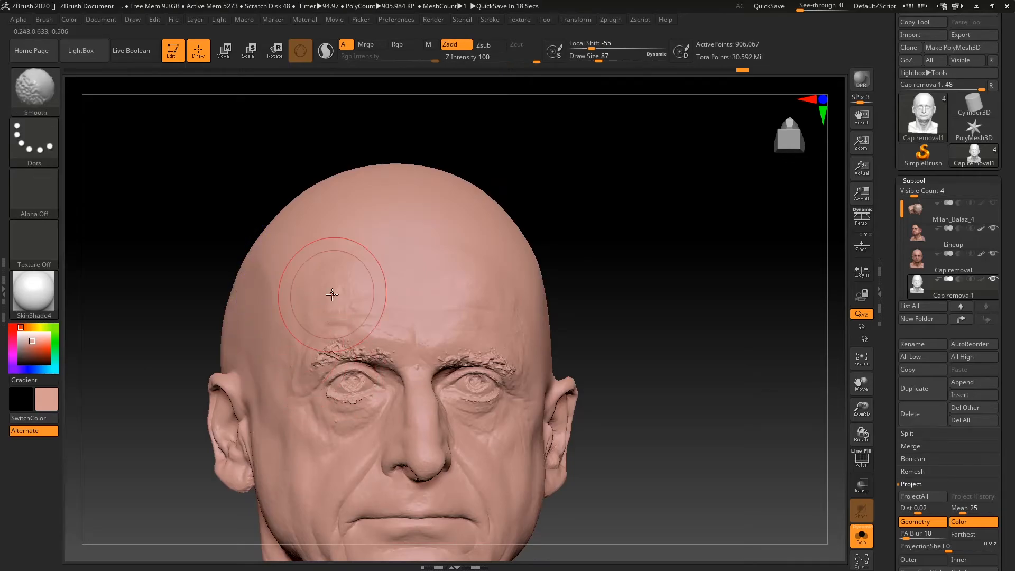
pyautogui.keyDown('shift'); pyautogui.moveTo(635, 238); pyautogui.dragTo(621, 243); pyautogui.keyUp('shift')
pyautogui.keyDown('shift'); pyautogui.moveTo(245, 256); pyautogui.dragTo(244, 310); pyautogui.keyUp('shift')
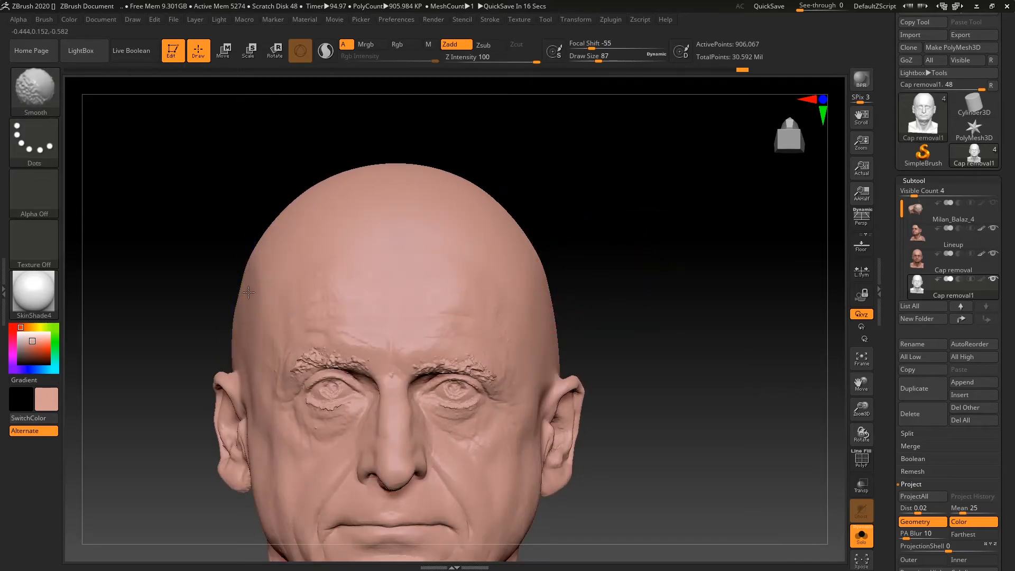
pyautogui.keyDown('shift'); pyautogui.moveTo(252, 264); pyautogui.dragTo(251, 269); pyautogui.keyUp('shift')
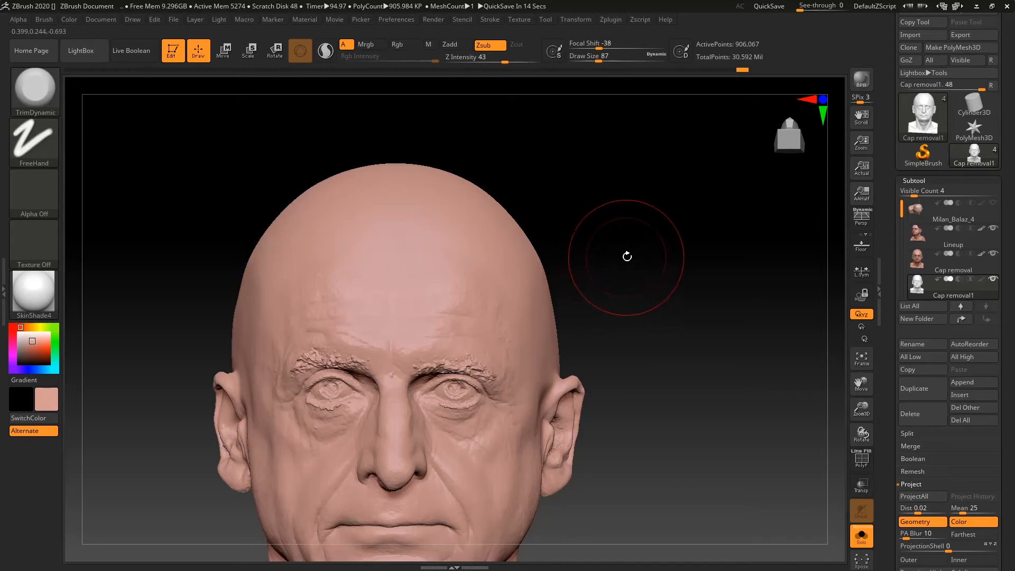
# Trim and smooth the head's left side from the upper skull down to the temple and ear.
pyautogui.keyDown('alt'); pyautogui.moveTo(654, 283); pyautogui.dragTo(634, 253); pyautogui.keyUp('alt')
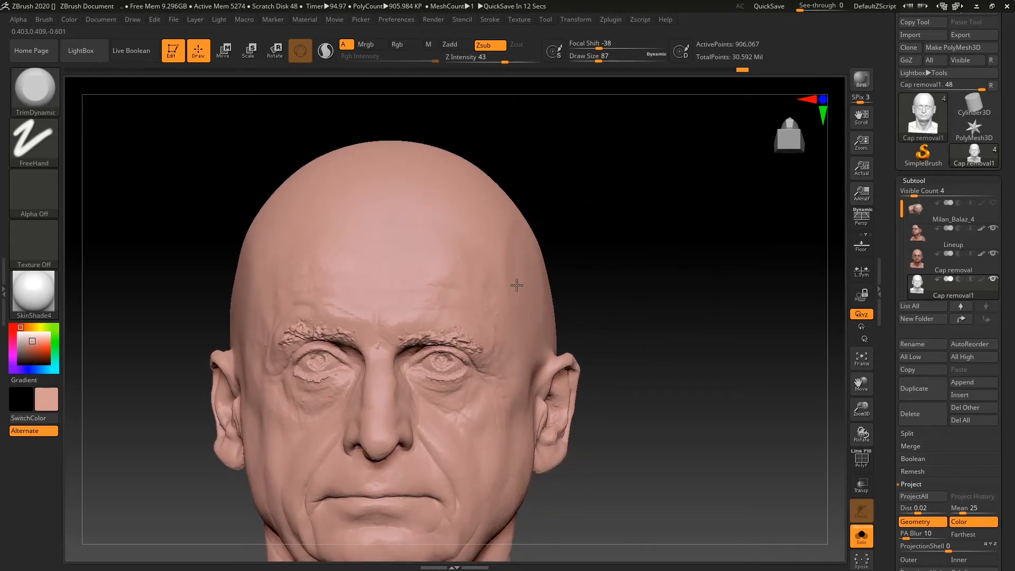
pyautogui.keyDown('shift'); pyautogui.moveTo(560, 316); pyautogui.dragTo(536, 268); pyautogui.keyUp('shift')
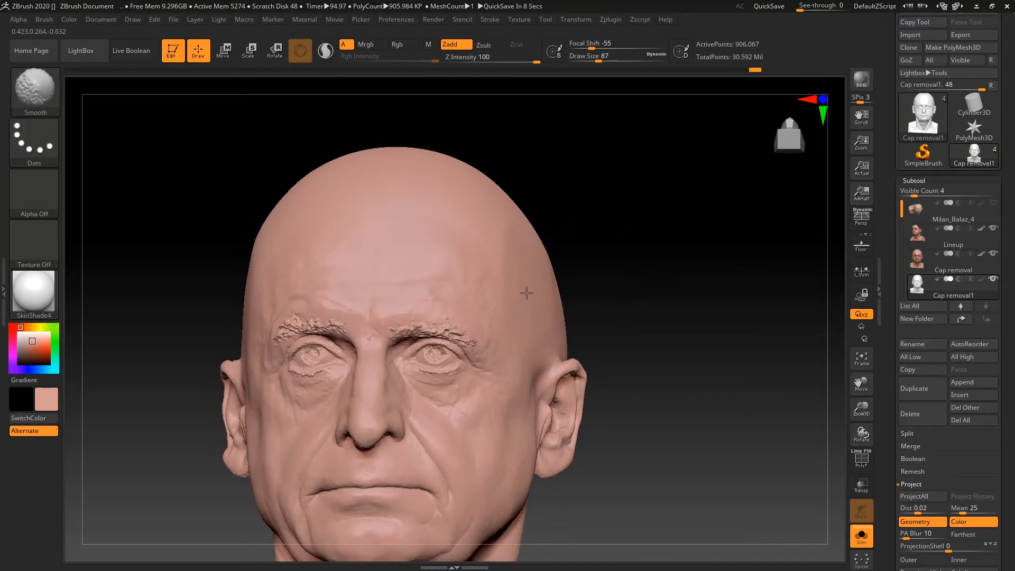
pyautogui.moveTo(535, 321)
pyautogui.mouseDown()
pyautogui.moveTo(608, 312)
pyautogui.moveTo(518, 245)
pyautogui.moveTo(498, 270)
pyautogui.mouseUp()
pyautogui.moveTo(360, 226)
pyautogui.keyDown('shift'); pyautogui.mouseDown()
pyautogui.moveTo(379, 243)
pyautogui.moveTo(444, 256)
pyautogui.mouseUp(); pyautogui.keyUp('shift')
pyautogui.keyDown('shift'); pyautogui.moveTo(689, 220); pyautogui.dragTo(706, 216); pyautogui.keyUp('shift')
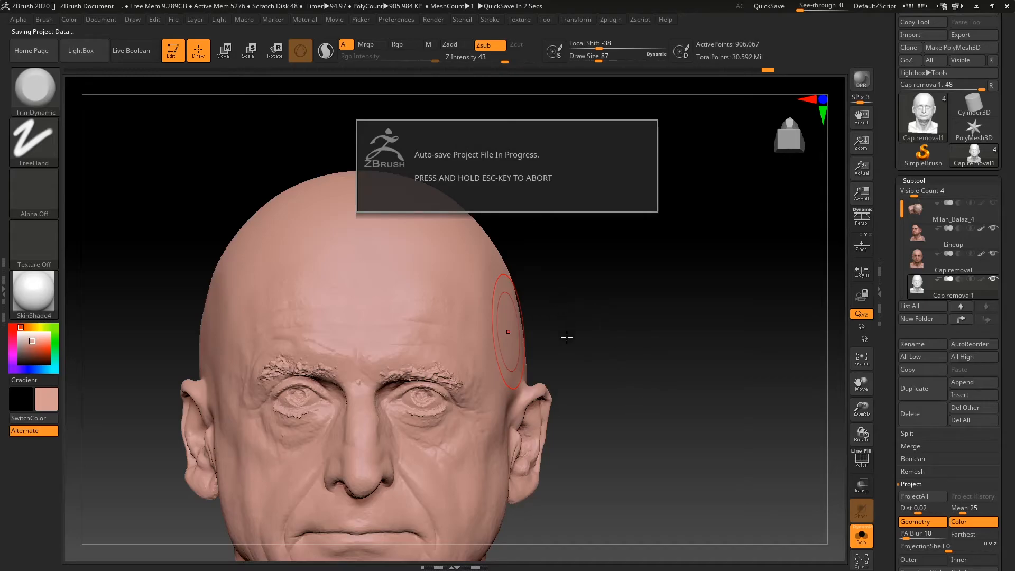
pyautogui.moveTo(597, 394)
pyautogui.mouseDown()
pyautogui.moveTo(587, 354)
pyautogui.moveTo(516, 378)
pyautogui.mouseUp()
pyautogui.press('shift')
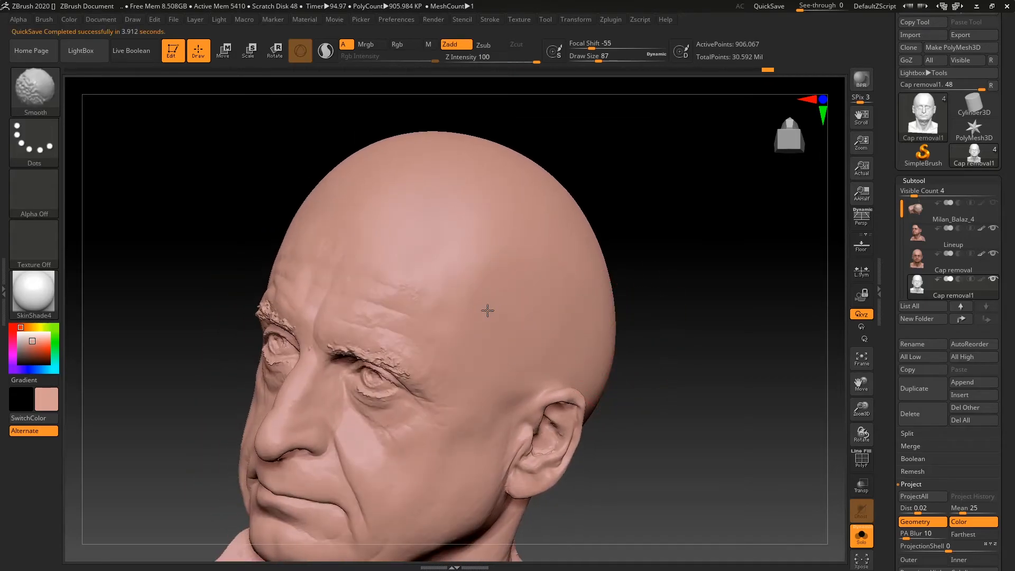
pyautogui.keyDown('shift'); pyautogui.moveTo(581, 239); pyautogui.dragTo(588, 253); pyautogui.keyUp('shift')
pyautogui.keyDown('shift'); pyautogui.moveTo(643, 259); pyautogui.dragTo(695, 266); pyautogui.keyUp('shift')
# Switch to the ClayBuildup brush, set its draw size to 56, and build up the left temple.
pyautogui.press('b')
pyautogui.press('c')
pyautogui.press('b')
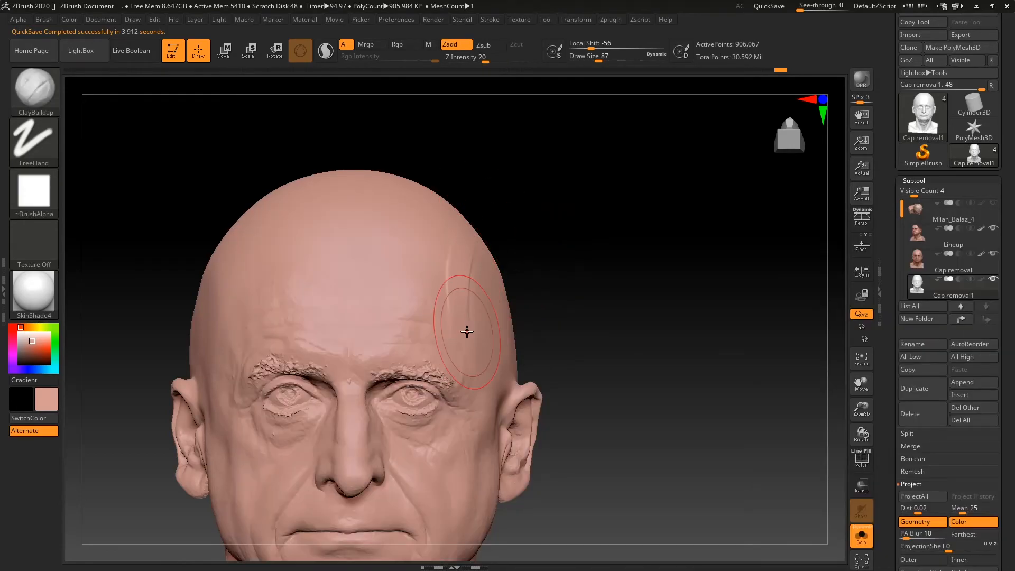
pyautogui.press('shift')
pyautogui.moveTo(630, 256)
pyautogui.mouseDown()
pyautogui.moveTo(605, 259)
pyautogui.moveTo(644, 249)
pyautogui.moveTo(614, 247)
pyautogui.moveTo(616, 288)
pyautogui.mouseUp()
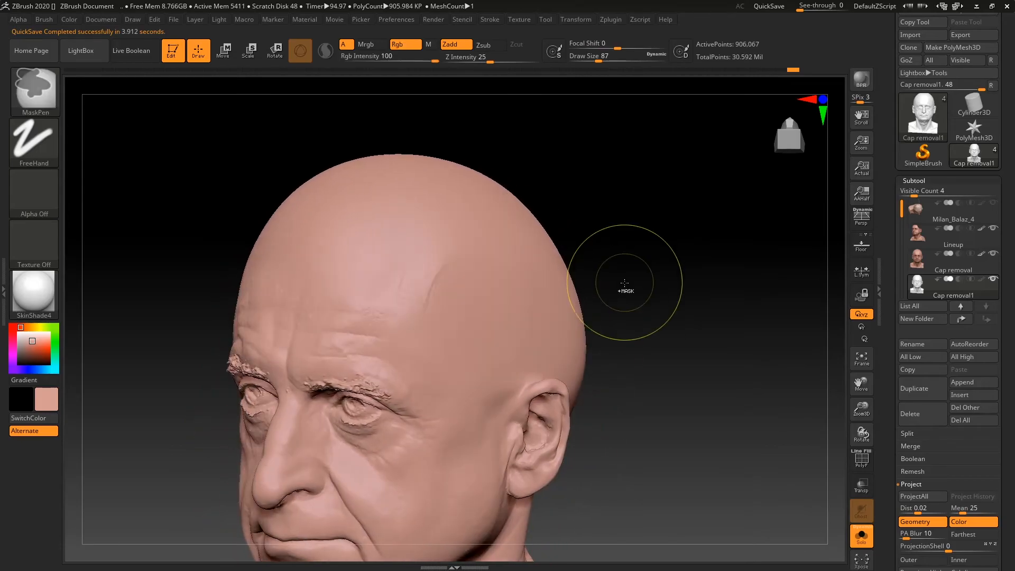
pyautogui.moveTo(682, 307)
pyautogui.mouseDown()
pyautogui.moveTo(671, 304)
pyautogui.moveTo(669, 266)
pyautogui.moveTo(676, 270)
pyautogui.mouseUp()
pyautogui.press('space')
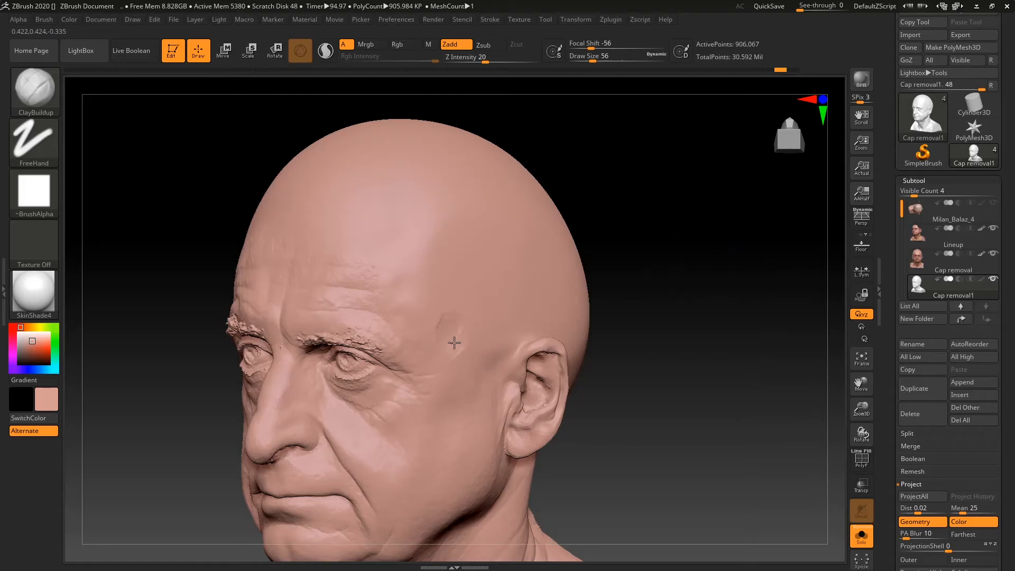
pyautogui.moveTo(661, 311); pyautogui.dragTo(458, 292)
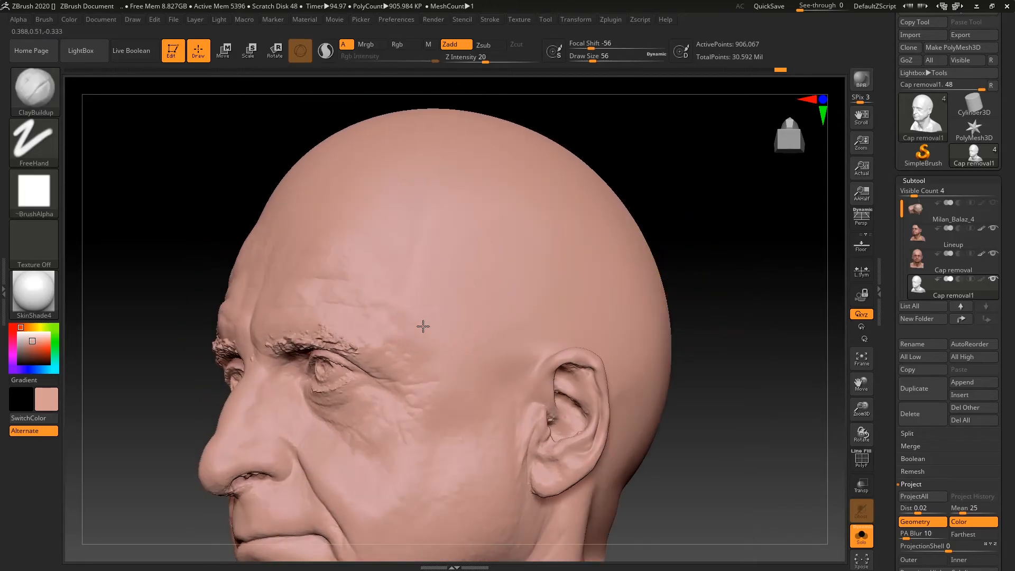
# Set the ClayBuildup draw size to 49, fill the left temple between the eyebrow and ear, and smooth it.
pyautogui.moveTo(635, 296)
pyautogui.mouseDown()
pyautogui.moveTo(770, 281)
pyautogui.moveTo(766, 290)
pyautogui.moveTo(711, 290)
pyautogui.moveTo(720, 296)
pyautogui.mouseUp()
pyautogui.press('space')
pyautogui.moveTo(720, 296); pyautogui.dragTo(717, 295)
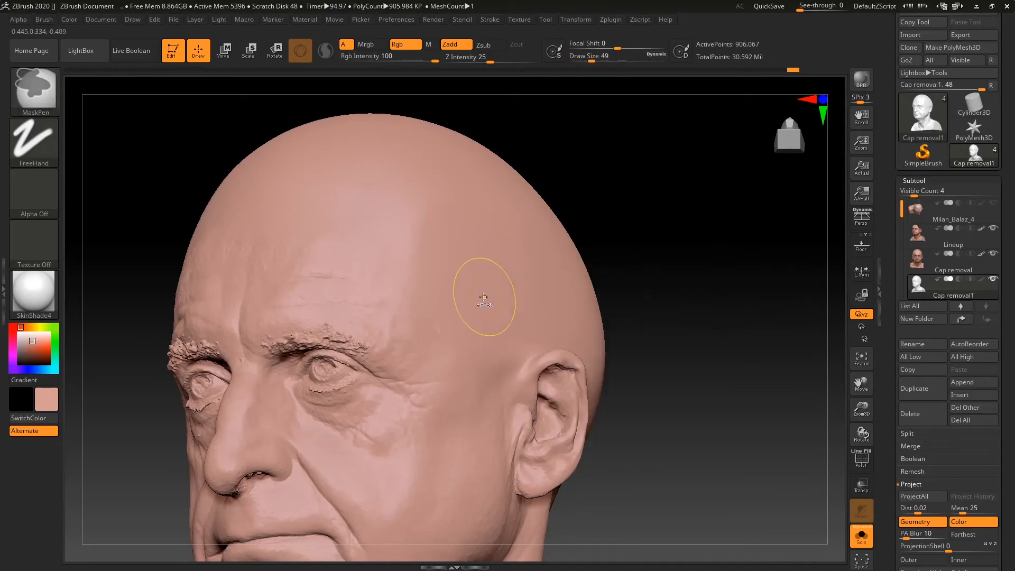
pyautogui.moveTo(440, 345)
pyautogui.mouseDown()
pyautogui.moveTo(429, 309)
pyautogui.moveTo(438, 329)
pyautogui.mouseUp()
pyautogui.press('shift')
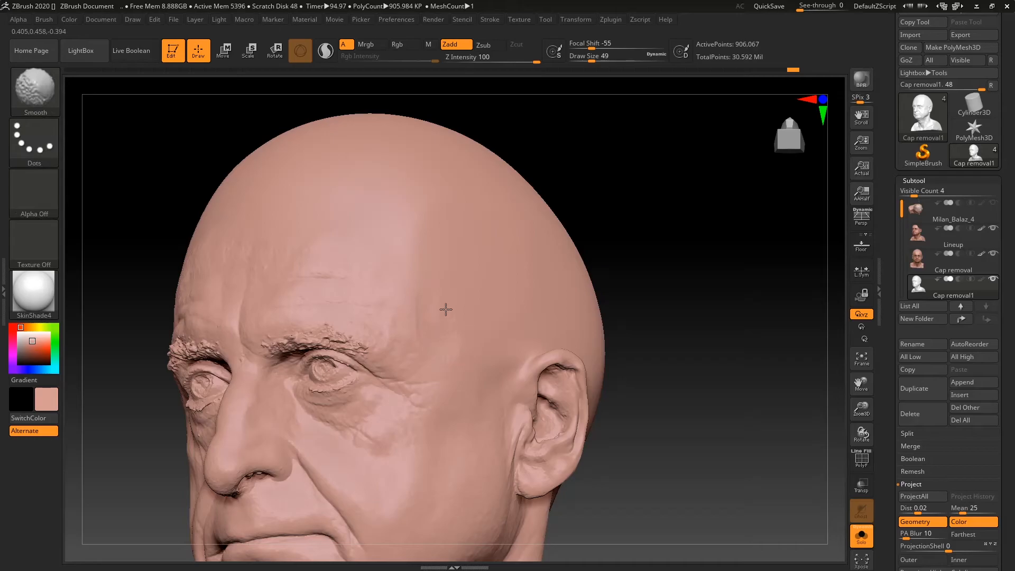
pyautogui.keyDown('shift'); pyautogui.moveTo(619, 276); pyautogui.dragTo(680, 272); pyautogui.keyUp('shift')
# Set the ClayBuildup draw size to 41, refine the left temple behind the eyebrow, and blend it by smoothing.
pyautogui.press('space')
pyautogui.moveTo(560, 277)
pyautogui.mouseDown()
pyautogui.moveTo(508, 302)
pyautogui.moveTo(443, 308)
pyautogui.moveTo(431, 320)
pyautogui.moveTo(442, 339)
pyautogui.mouseUp()
pyautogui.press('space')
pyautogui.keyDown('shift'); pyautogui.moveTo(570, 323); pyautogui.dragTo(656, 284); pyautogui.keyUp('shift')
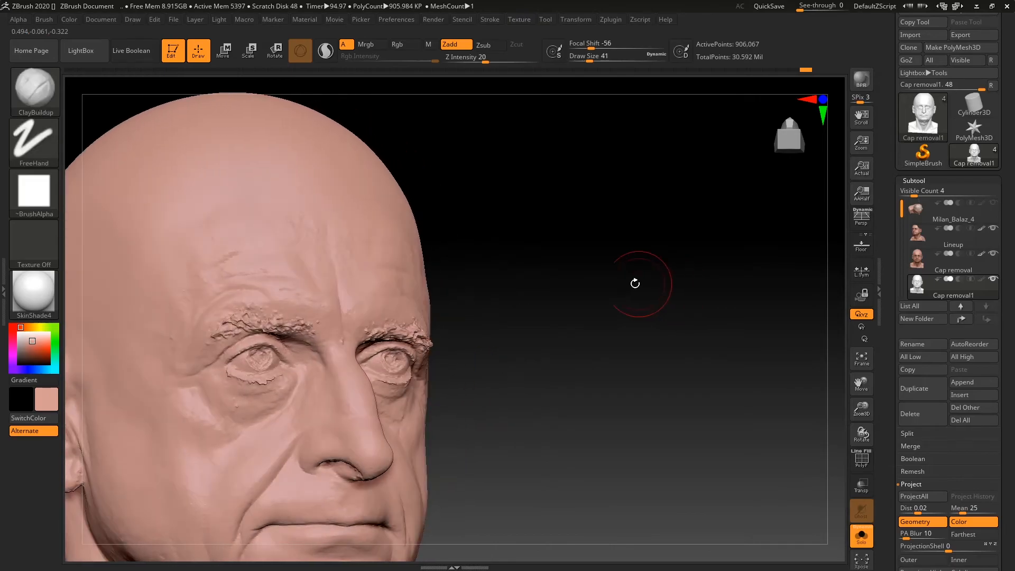
pyautogui.moveTo(583, 298); pyautogui.dragTo(567, 296)
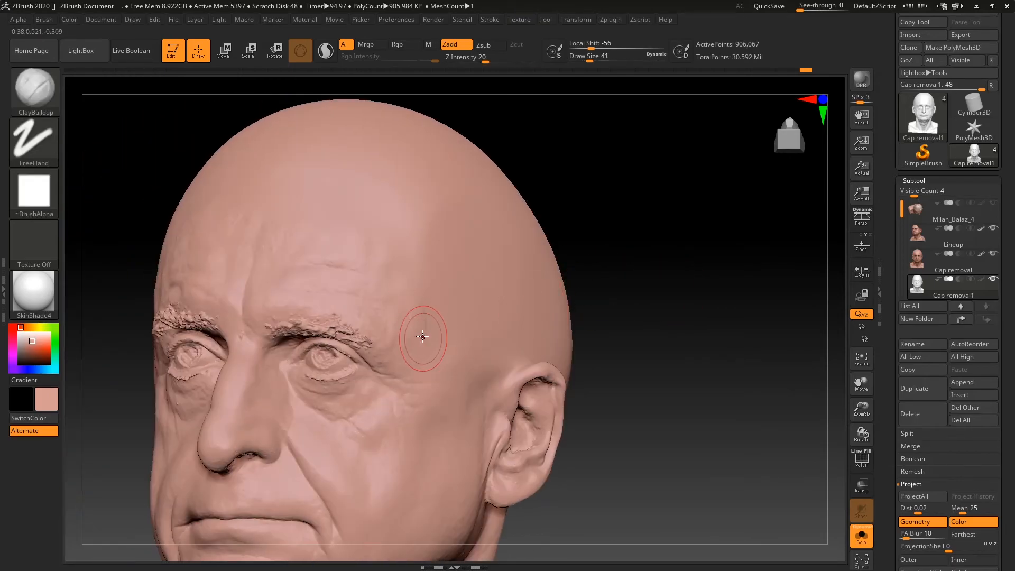
pyautogui.press('shift')
pyautogui.moveTo(593, 307)
pyautogui.keyDown('shift'); pyautogui.mouseDown()
pyautogui.moveTo(664, 263)
pyautogui.moveTo(540, 305)
pyautogui.moveTo(582, 301)
pyautogui.moveTo(571, 220)
pyautogui.moveTo(586, 359)
pyautogui.mouseUp(); pyautogui.keyUp('shift')
pyautogui.moveTo(624, 309); pyautogui.dragTo(598, 341)
pyautogui.press('shift')
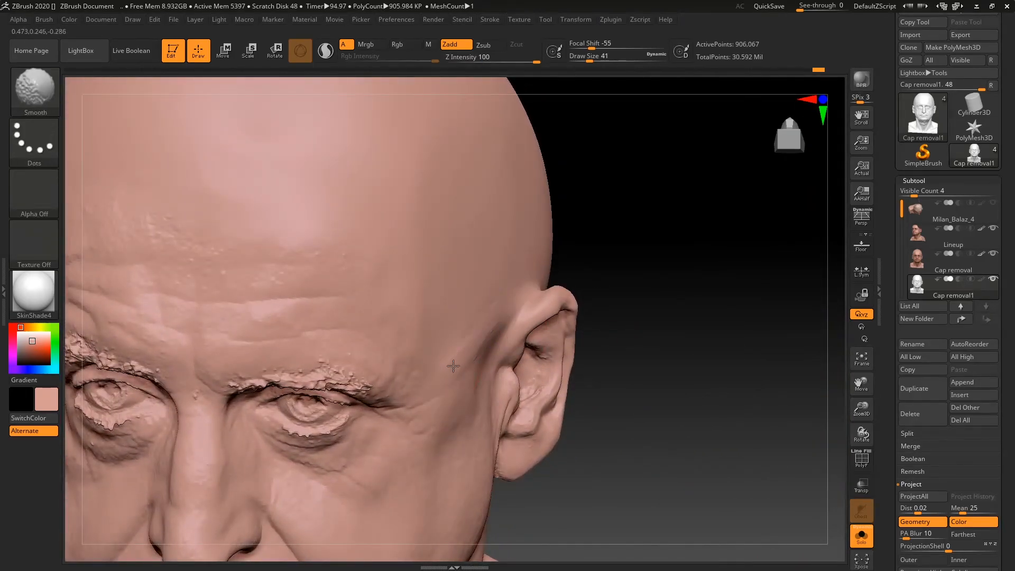
# Undo the last stroke on the left temple and smooth the area between the outer eye corner and ear.
pyautogui.moveTo(657, 277); pyautogui.dragTo(606, 260)
pyautogui.press('ctrl')
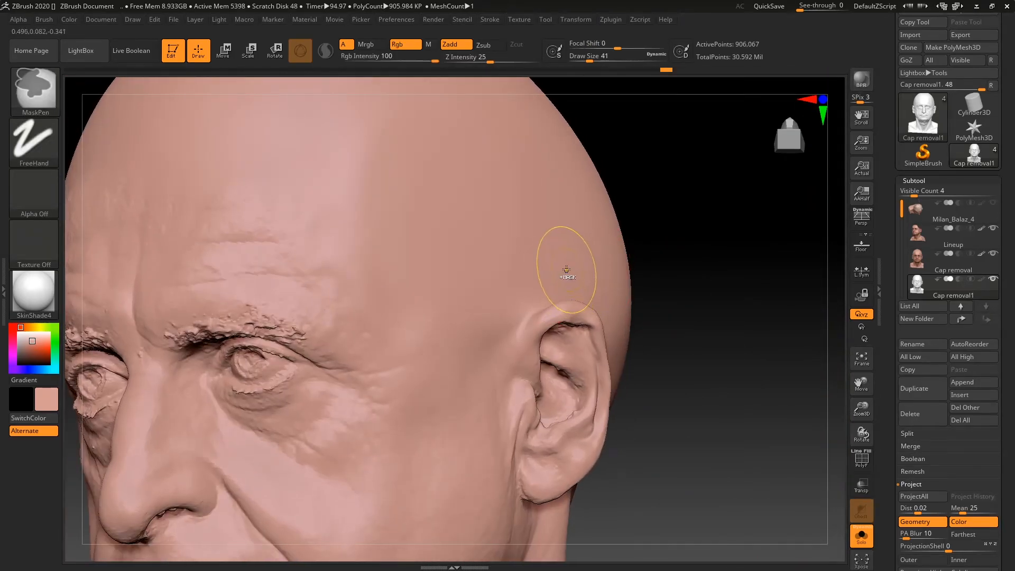
pyautogui.moveTo(506, 316); pyautogui.dragTo(411, 345)
pyautogui.hotkey('ctrl', 'z')
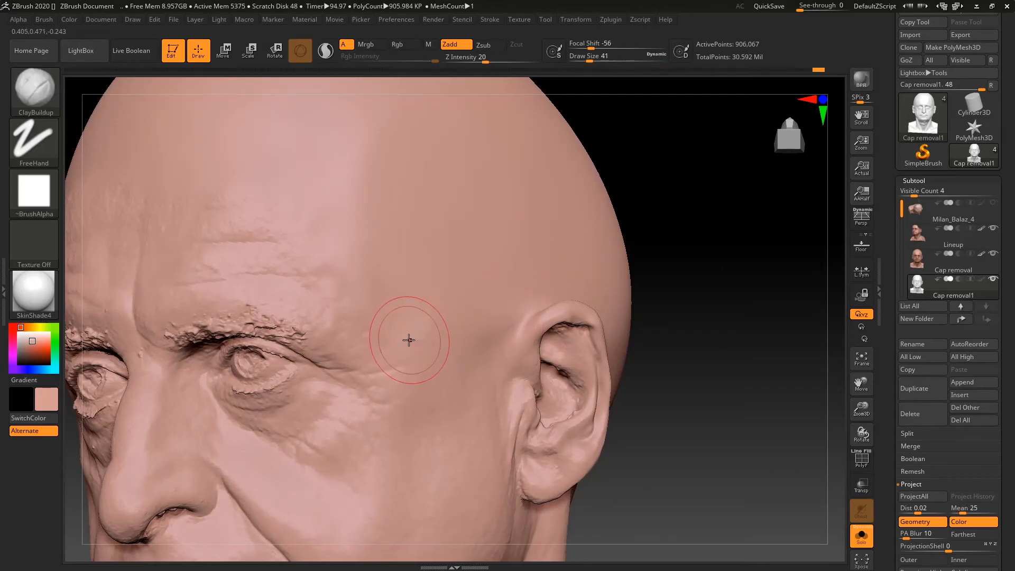
pyautogui.press('shift')
pyautogui.moveTo(478, 338)
pyautogui.keyDown('shift'); pyautogui.mouseDown()
pyautogui.moveTo(510, 320)
pyautogui.moveTo(469, 356)
pyautogui.mouseUp(); pyautogui.keyUp('shift')
# Smooth the skull just above the right ear.
pyautogui.moveTo(653, 339)
pyautogui.mouseDown()
pyautogui.moveTo(716, 326)
pyautogui.moveTo(683, 299)
pyautogui.moveTo(642, 164)
pyautogui.mouseUp()
pyautogui.moveTo(614, 313)
pyautogui.mouseDown()
pyautogui.moveTo(628, 288)
pyautogui.moveTo(657, 301)
pyautogui.moveTo(644, 324)
pyautogui.moveTo(607, 331)
pyautogui.moveTo(633, 326)
pyautogui.mouseUp()
pyautogui.keyDown('shift'); pyautogui.moveTo(324, 309); pyautogui.dragTo(321, 307); pyautogui.keyUp('shift')
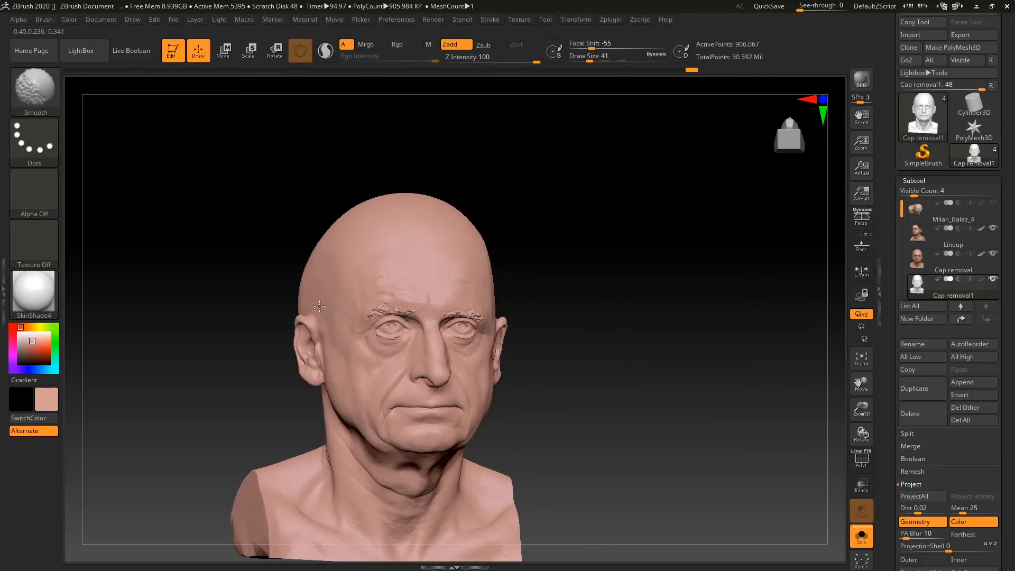
# Examine the cleaned skull, temples, ears and neck from the front, three-quarter and side views.
pyautogui.moveTo(630, 269); pyautogui.dragTo(662, 268)
pyautogui.moveTo(682, 350)
pyautogui.mouseDown()
pyautogui.moveTo(698, 356)
pyautogui.moveTo(656, 335)
pyautogui.moveTo(684, 347)
pyautogui.moveTo(695, 338)
pyautogui.moveTo(601, 335)
pyautogui.moveTo(636, 355)
pyautogui.mouseUp()
pyautogui.keyDown('alt'); pyautogui.moveTo(661, 313); pyautogui.dragTo(730, 443); pyautogui.keyUp('alt')
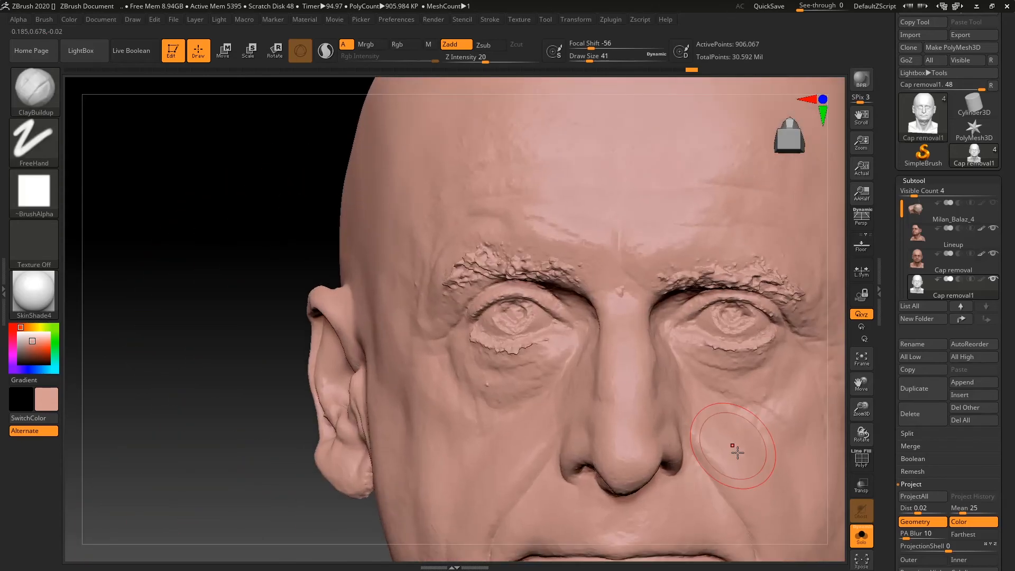
pyautogui.keyDown('alt'); pyautogui.moveTo(272, 494); pyautogui.dragTo(63, 426); pyautogui.keyUp('alt')
pyautogui.keyDown('alt'); pyautogui.moveTo(793, 192); pyautogui.dragTo(741, 240); pyautogui.keyUp('alt')
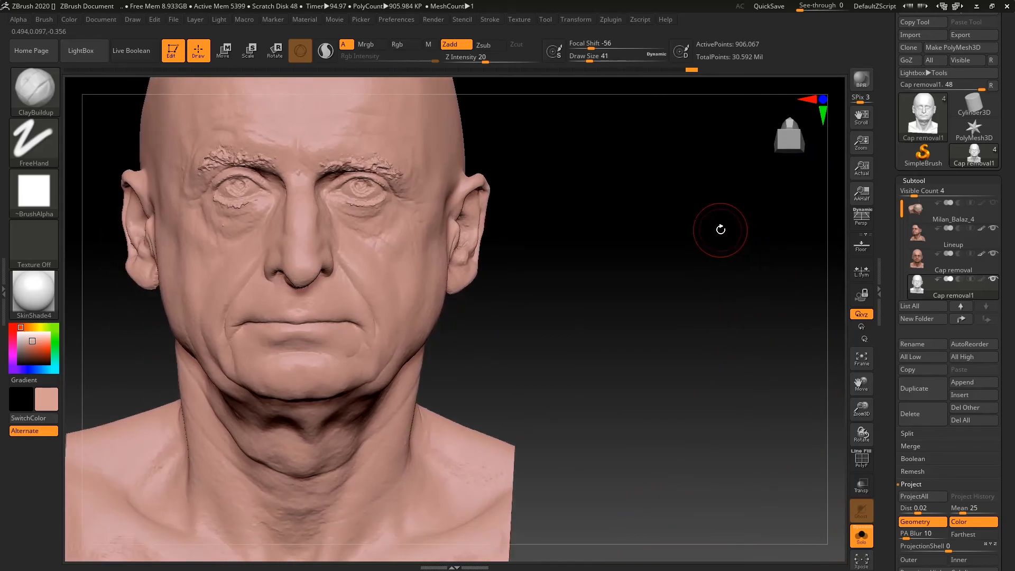
pyautogui.moveTo(592, 245); pyautogui.dragTo(603, 311)
pyautogui.moveTo(559, 226); pyautogui.dragTo(782, 290)
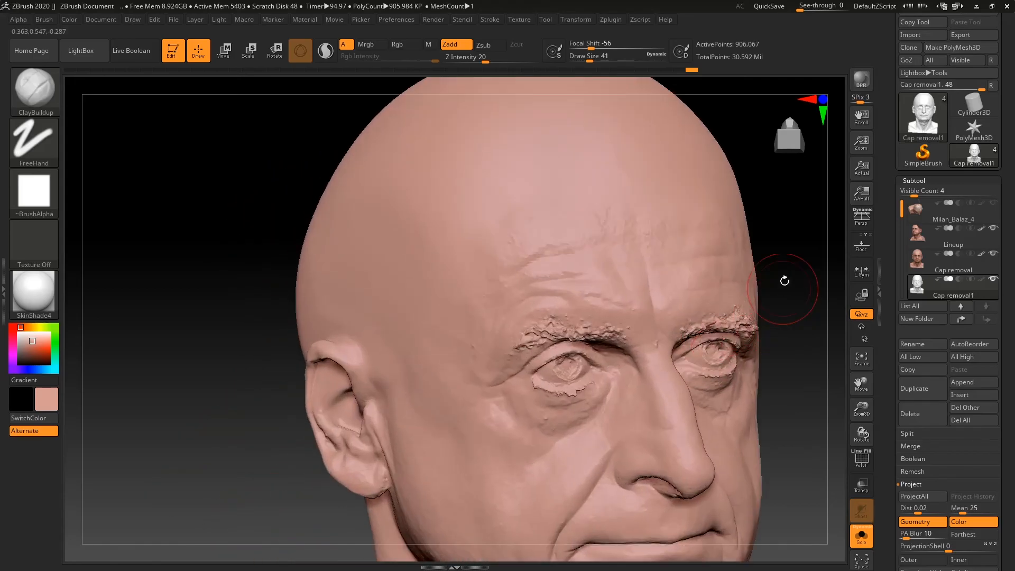
pyautogui.keyDown('alt'); pyautogui.moveTo(798, 244); pyautogui.dragTo(646, 394); pyautogui.keyUp('alt')
pyautogui.moveTo(714, 333); pyautogui.dragTo(669, 305)
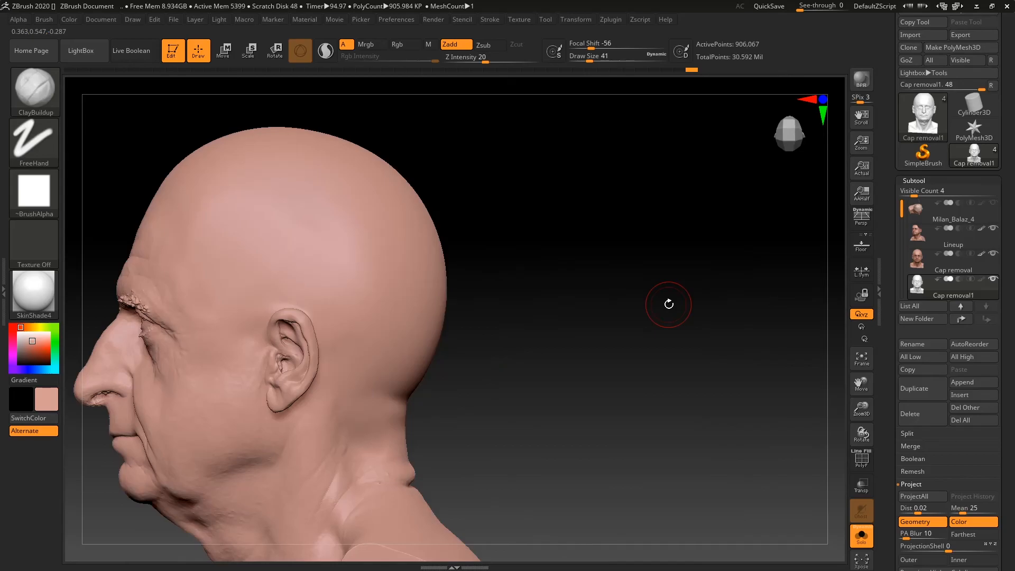
# Turn on the polypaint color display for the Cap removal1 subtool.
pyautogui.moveTo(669, 304); pyautogui.dragTo(623, 389)
pyautogui.click(982, 279)
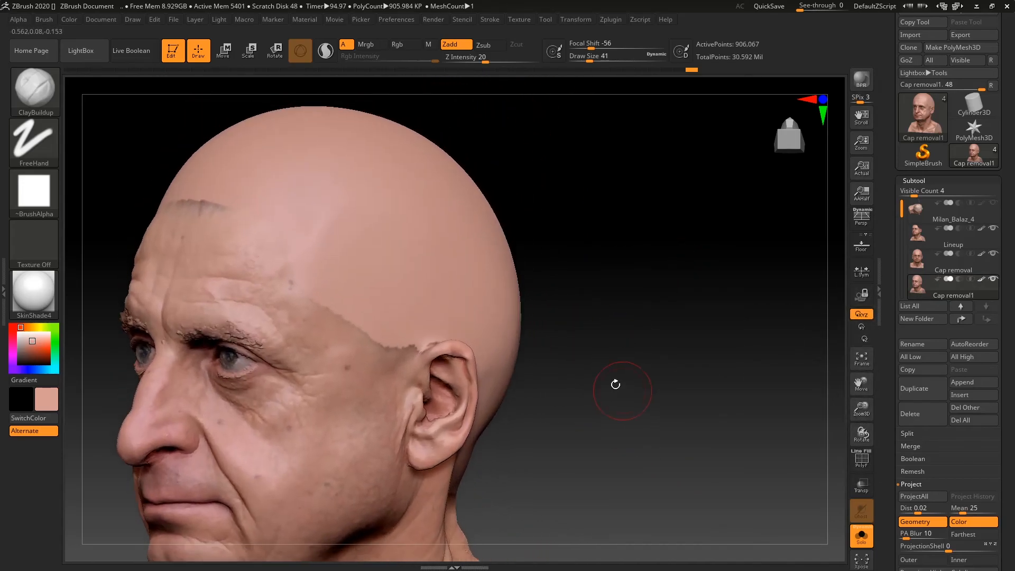